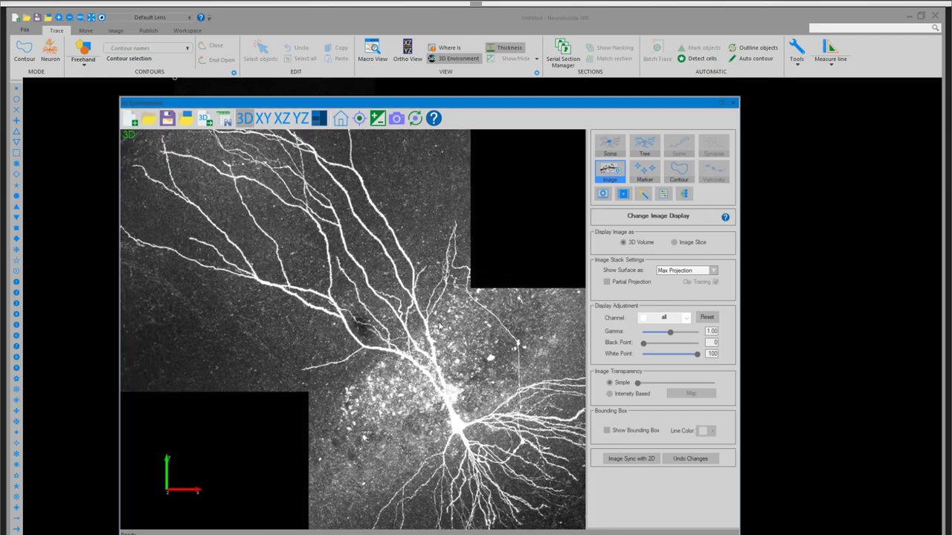
# Examine the neuron image volume in 3D from several angles and zoom levels
pyautogui.scroll(3, 405, 341)
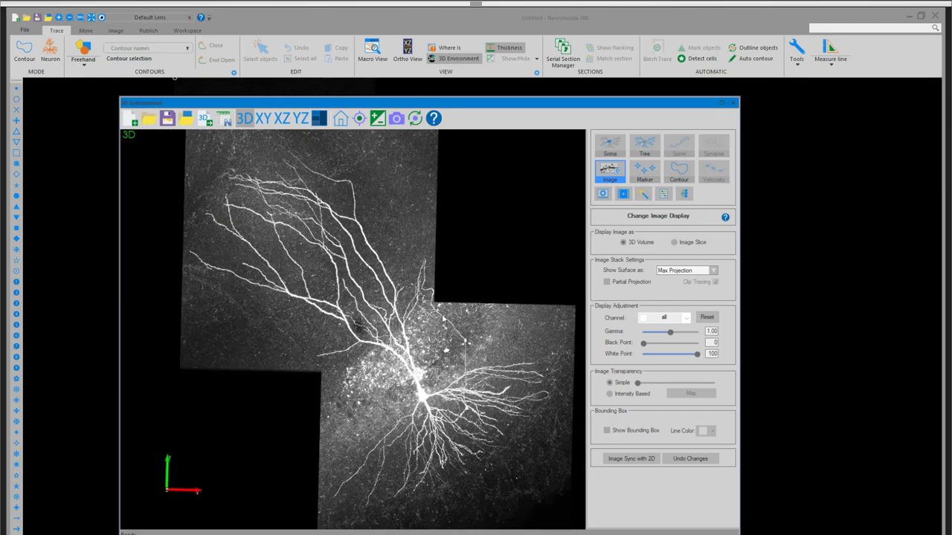
pyautogui.moveTo(420, 334); pyautogui.dragTo(479, 227)
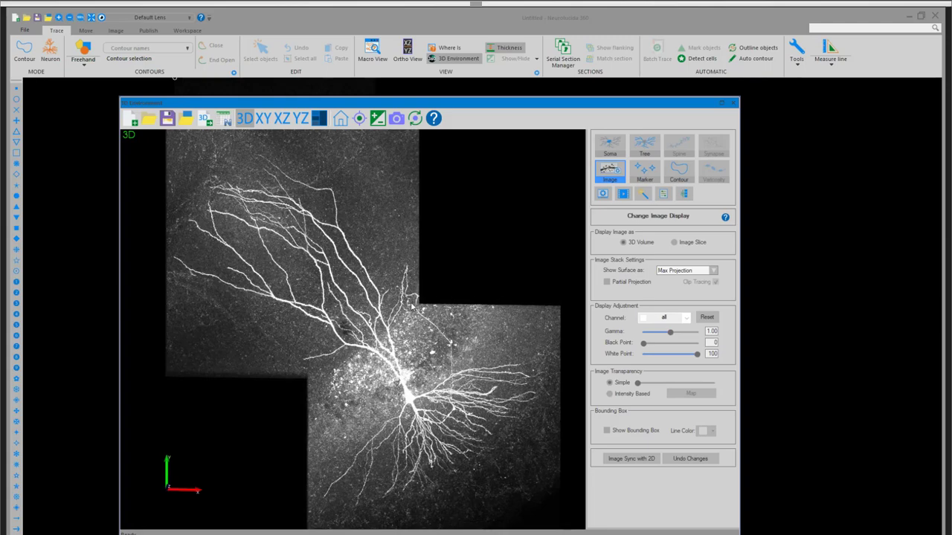
pyautogui.moveTo(322, 231); pyautogui.dragTo(374, 380)
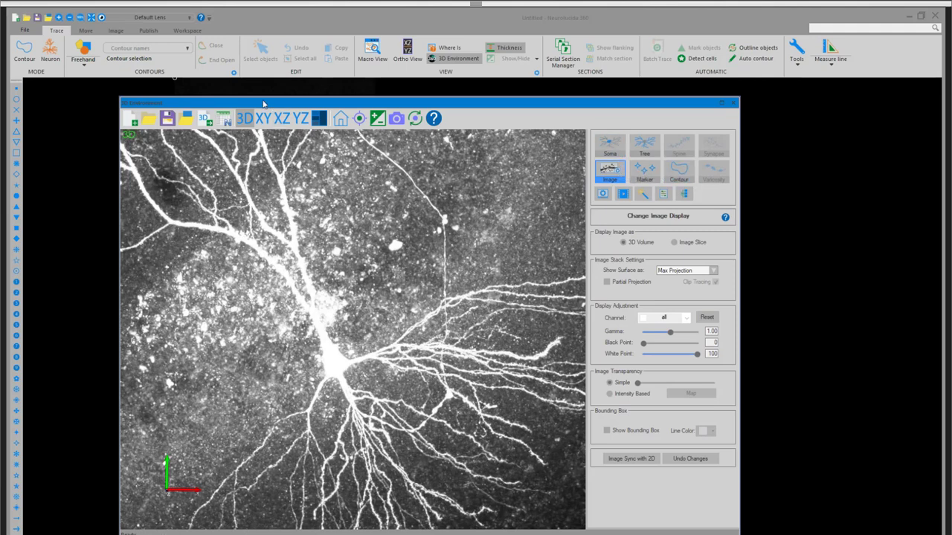
# Move the 3D Environment window aside to examine the focal planes of the 2D image stack, and move it back over the image
pyautogui.moveTo(275, 104); pyautogui.dragTo(547, 105)
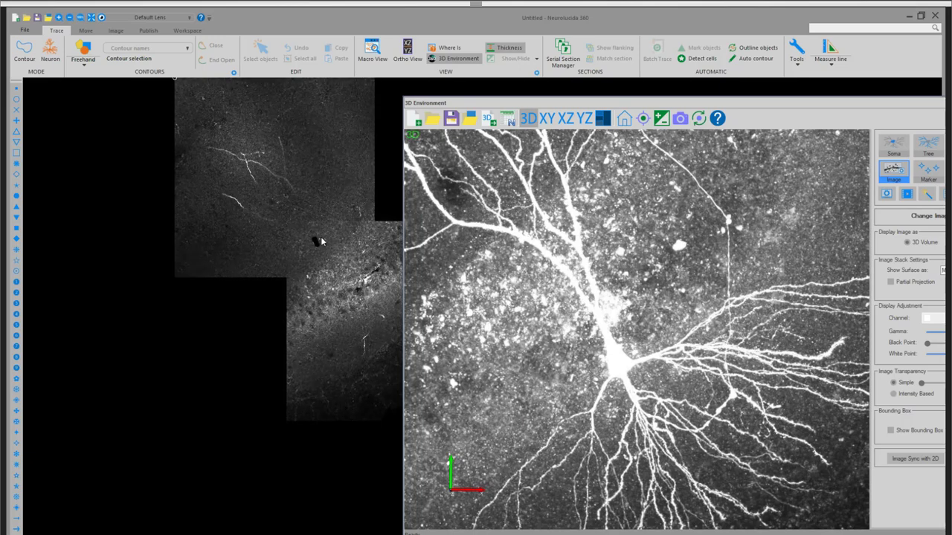
pyautogui.scroll(-5, 321, 237)
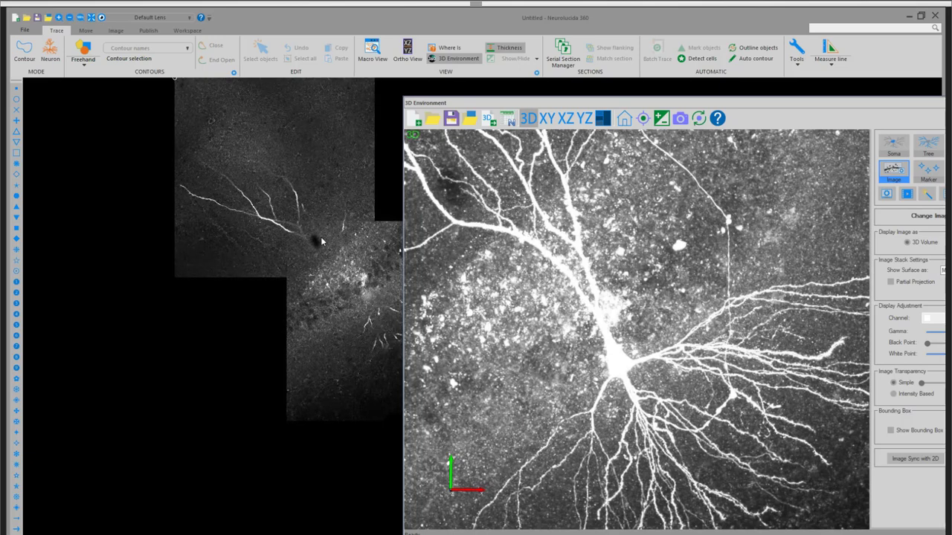
pyautogui.scroll(-5, 322, 239)
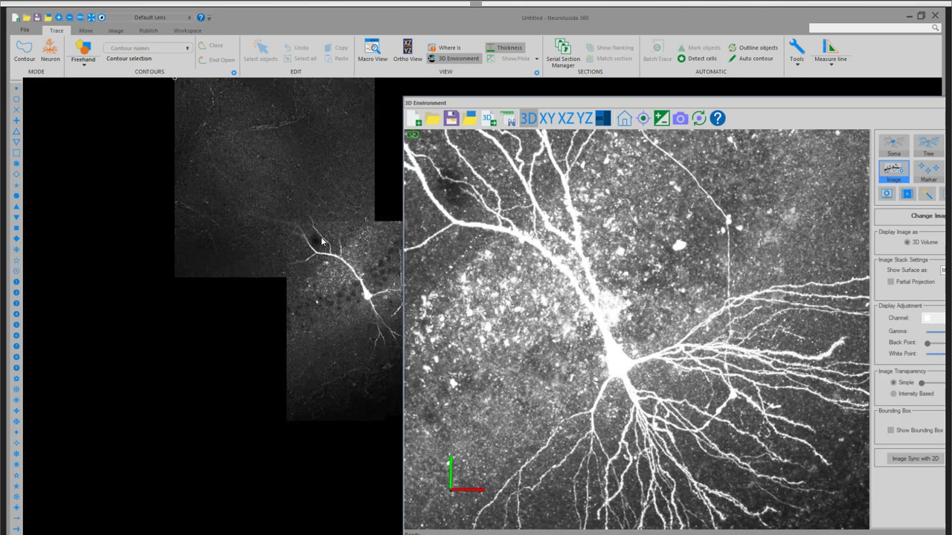
pyautogui.scroll(-5, 321, 239)
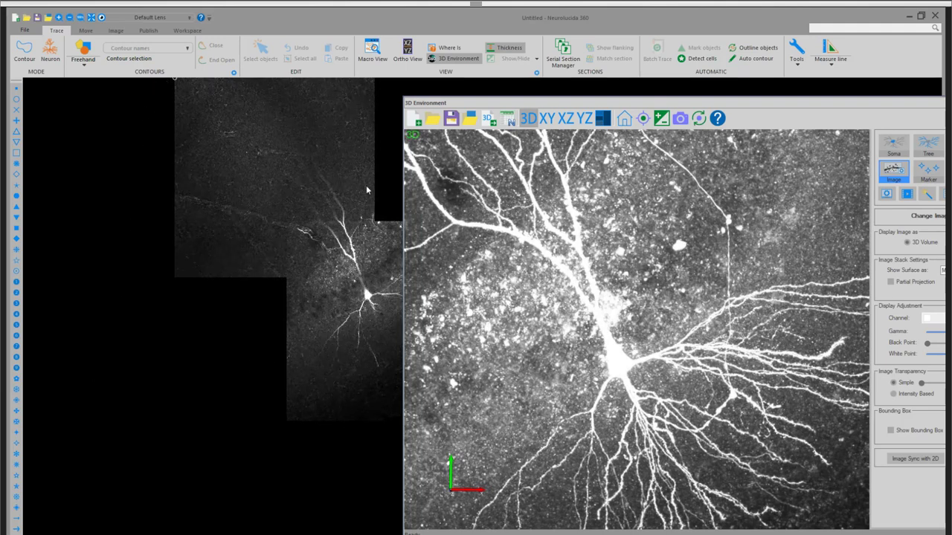
pyautogui.scroll(-4, 366, 185)
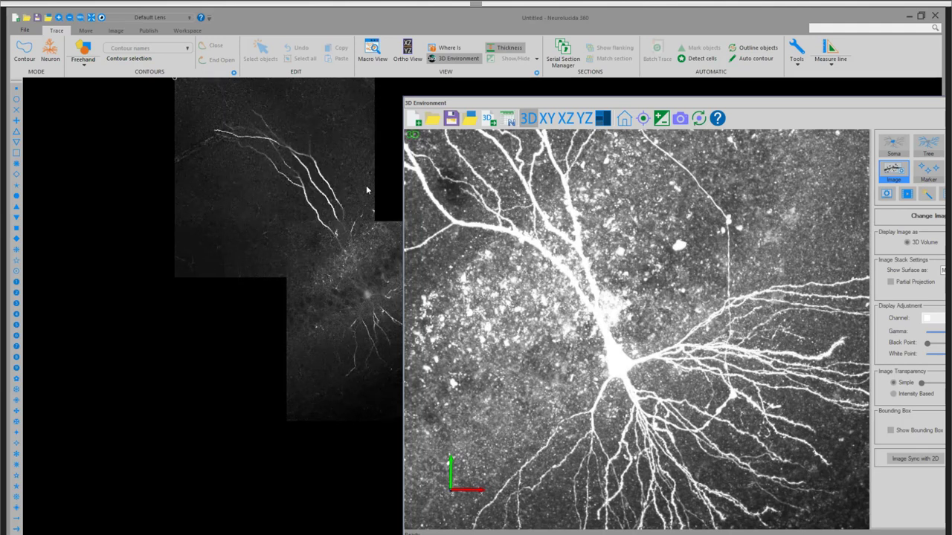
pyautogui.scroll(-4, 366, 185)
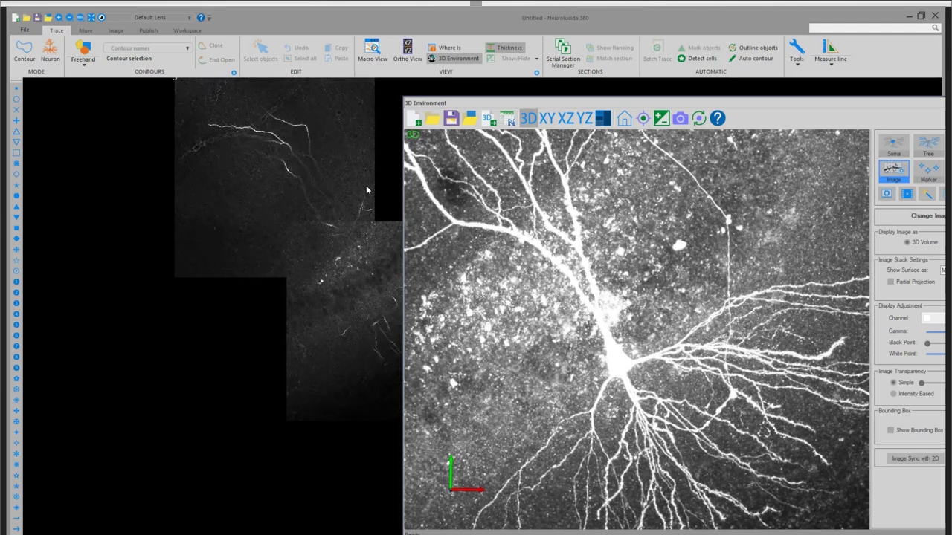
pyautogui.scroll(-3, 366, 191)
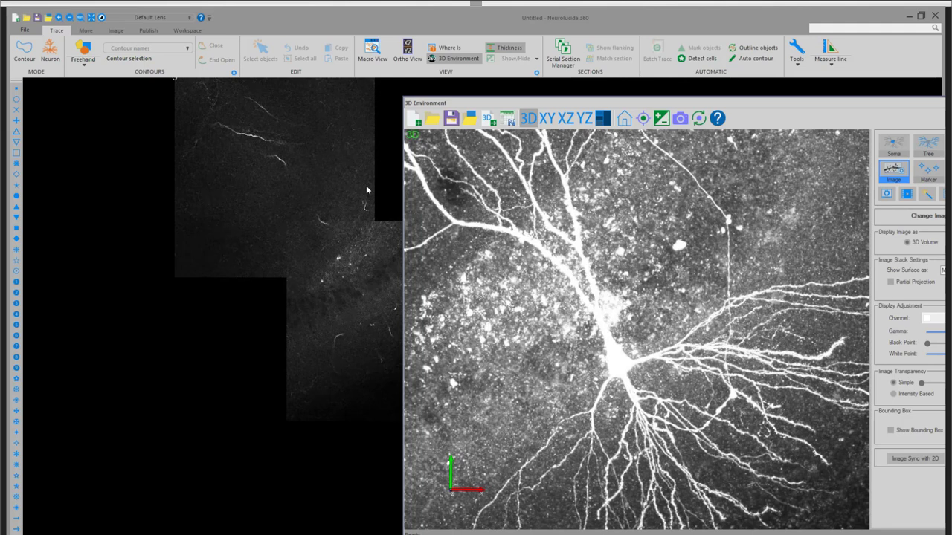
pyautogui.scroll(-4, 366, 189)
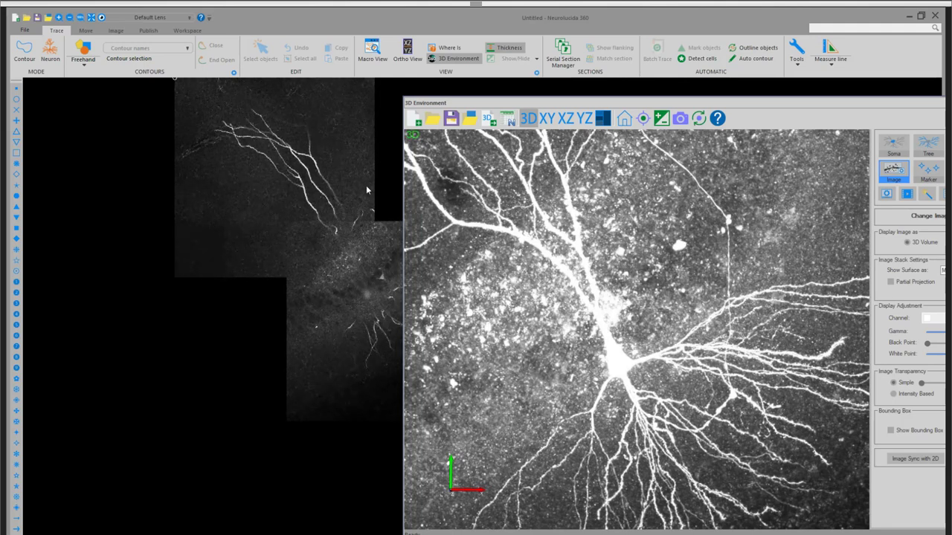
pyautogui.scroll(-3, 365, 185)
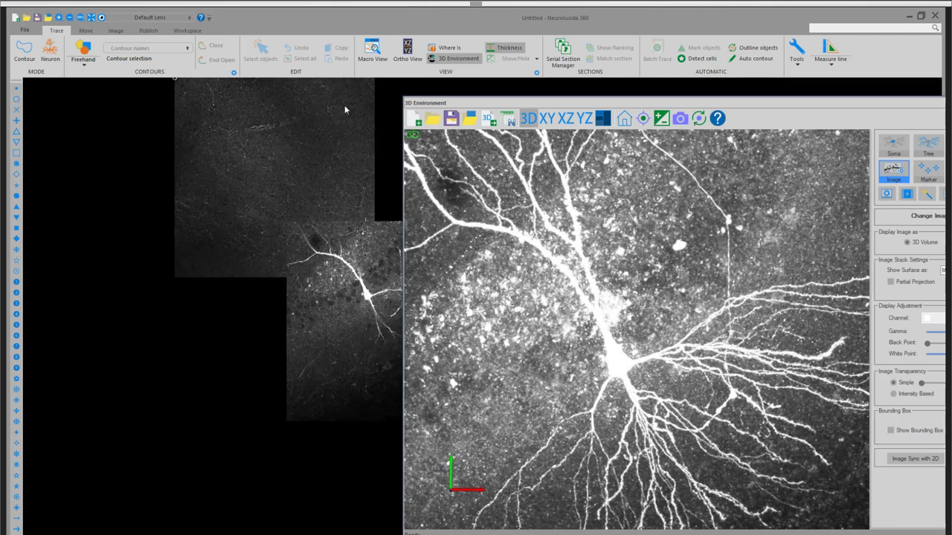
pyautogui.moveTo(415, 105); pyautogui.dragTo(159, 105)
# Model the neuron's soma using Soma detection with a 24 µm interactive search region placed over the cell body
pyautogui.scroll(-5, 325, 251)
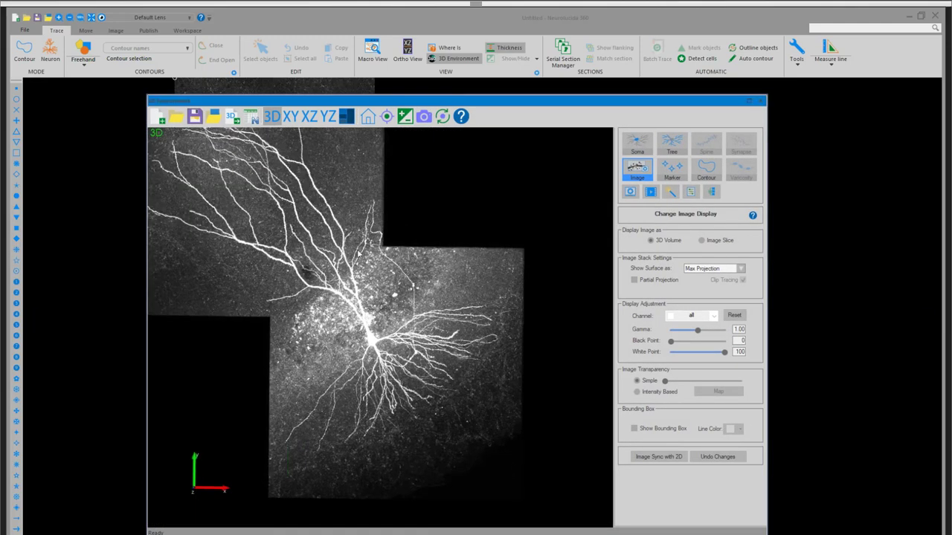
pyautogui.moveTo(325, 252); pyautogui.dragTo(470, 311)
pyautogui.scroll(5, 429, 274)
pyautogui.scroll(3, 470, 311)
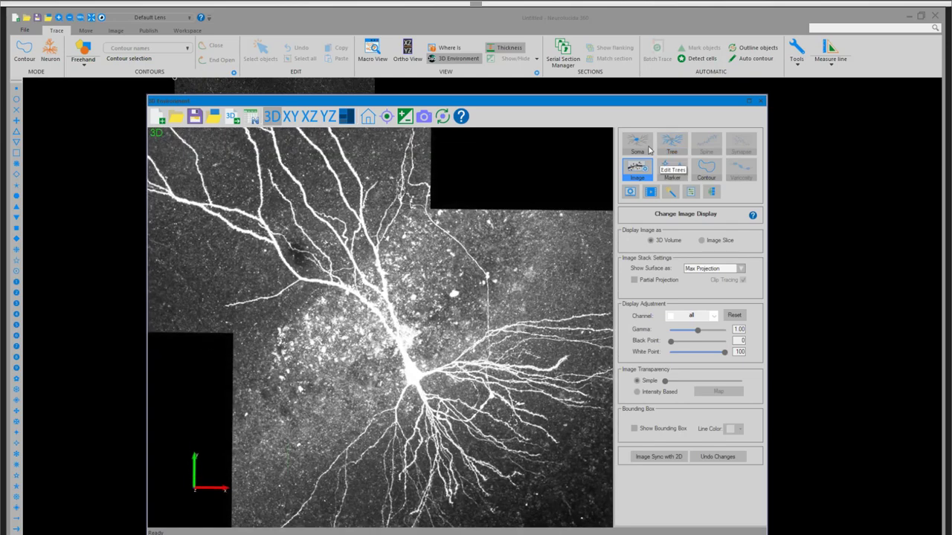
pyautogui.click(636, 147)
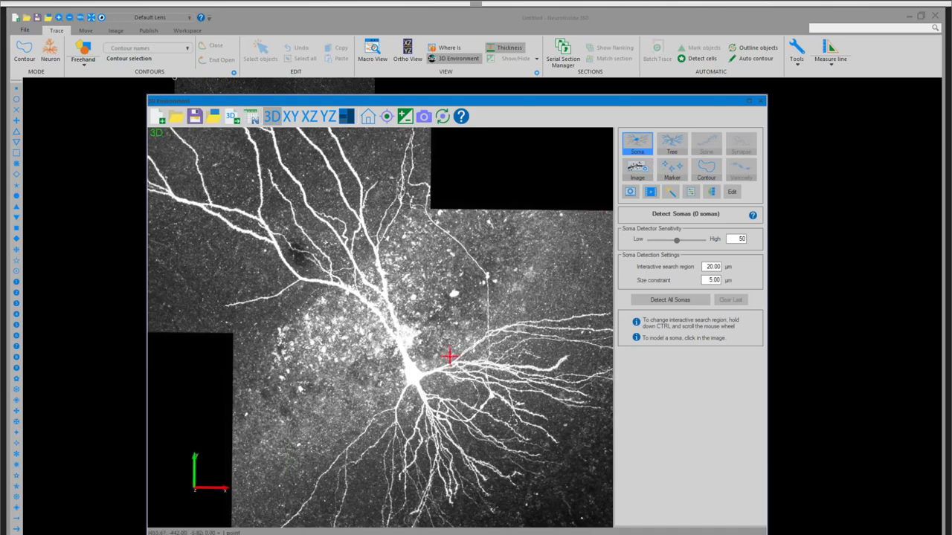
pyautogui.scroll(3, 414, 376)
pyautogui.keyDown('ctrl'); pyautogui.scroll(4, 432, 346); pyautogui.keyUp('ctrl')
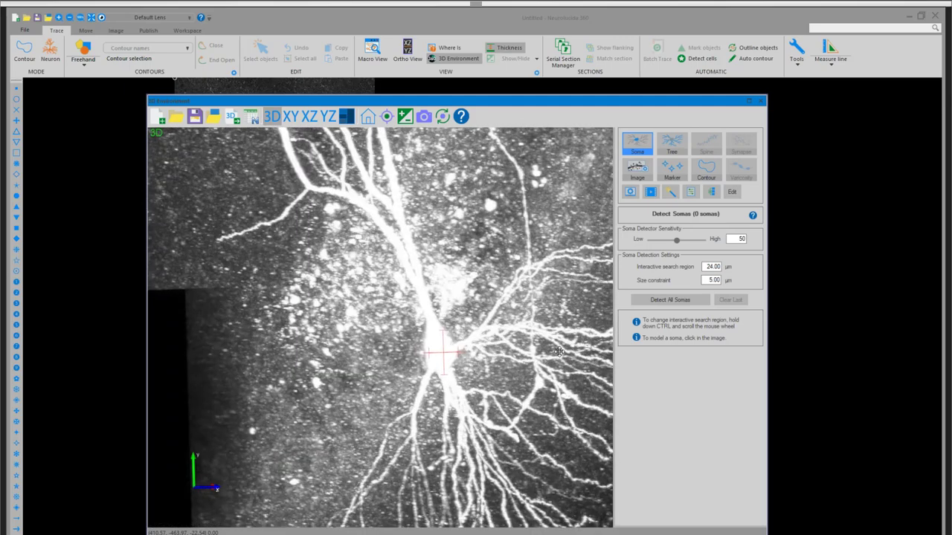
pyautogui.moveTo(441, 353)
pyautogui.mouseDown()
pyautogui.moveTo(376, 350)
pyautogui.moveTo(425, 346)
pyautogui.mouseUp()
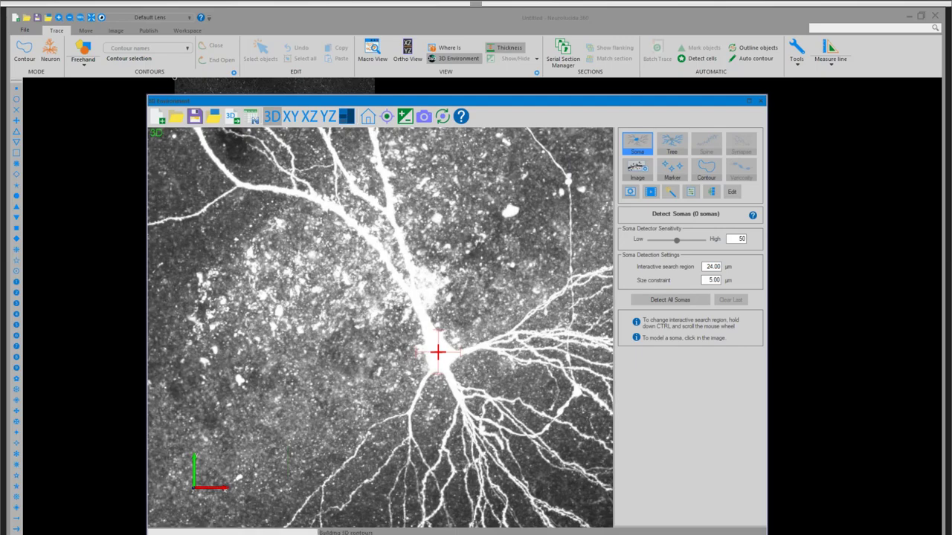
pyautogui.click(438, 352)
# Set tree tracing to user-guided mode with the Directional Kernels method
pyautogui.moveTo(463, 316); pyautogui.dragTo(482, 308, button='middle')
pyautogui.scroll(-3, 482, 308)
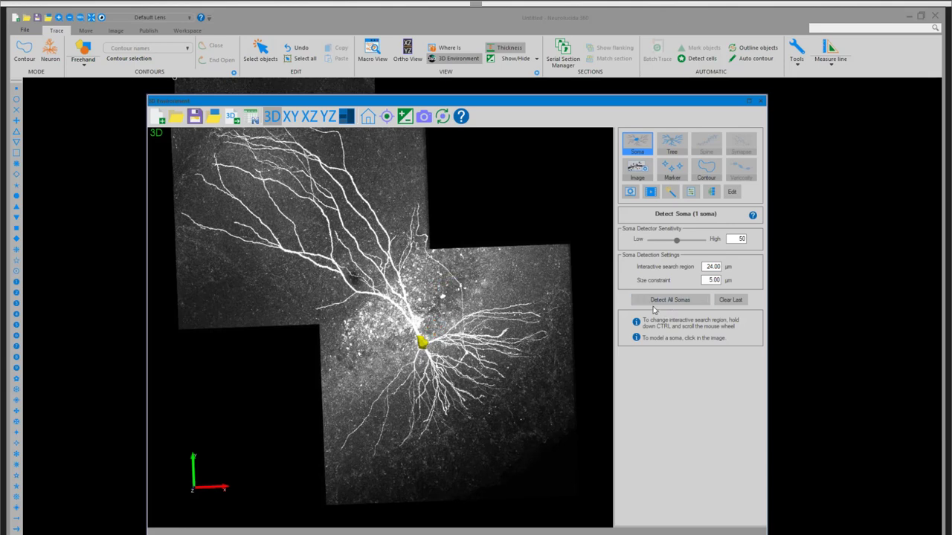
pyautogui.moveTo(465, 265); pyautogui.dragTo(473, 283)
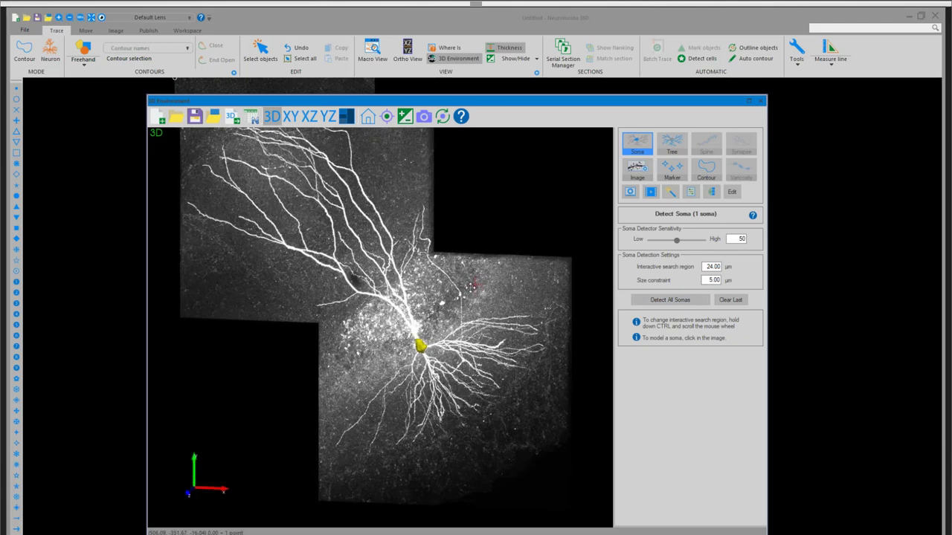
pyautogui.scroll(2, 457, 260)
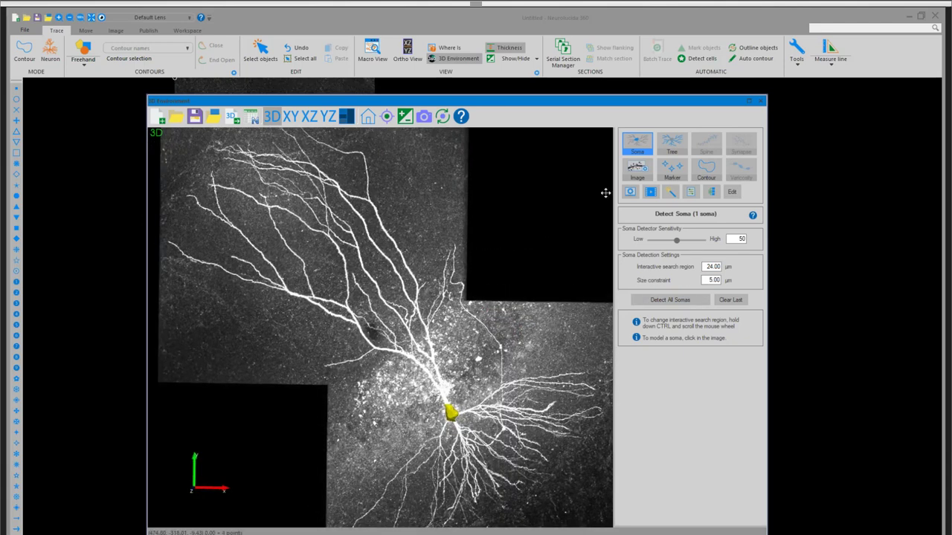
pyautogui.click(672, 144)
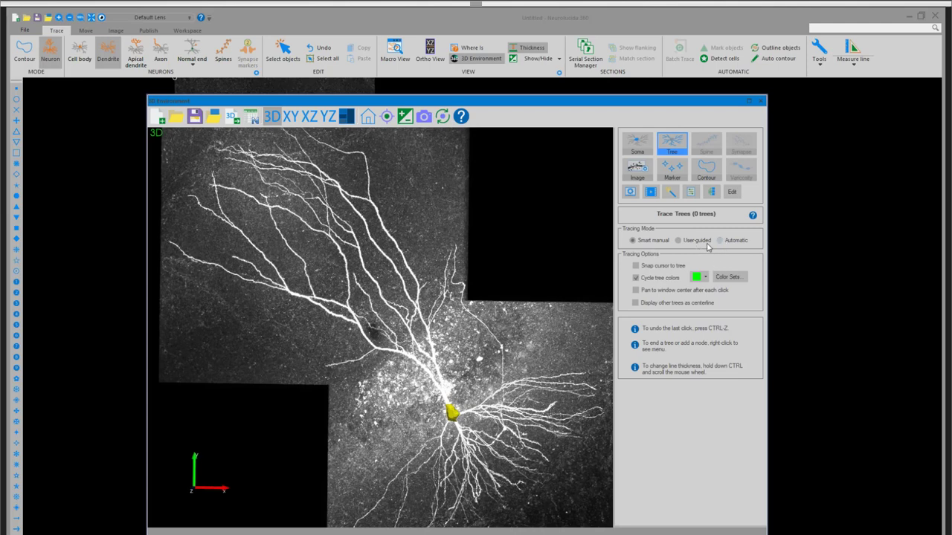
pyautogui.click(679, 242)
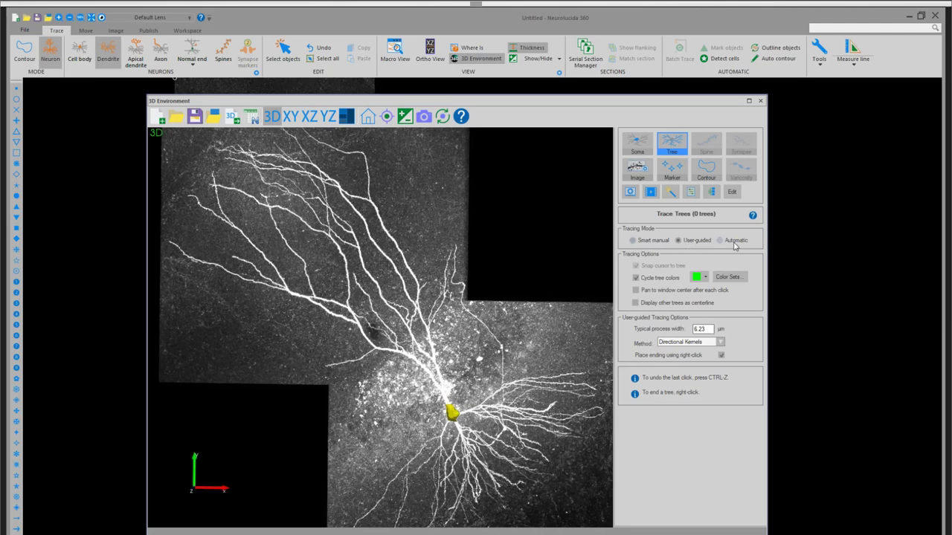
pyautogui.click(719, 342)
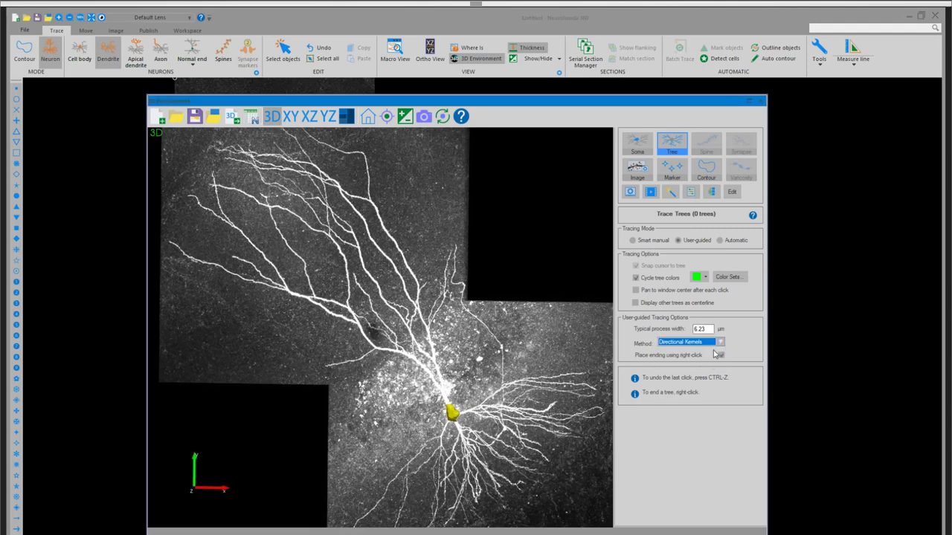
pyautogui.click(718, 343)
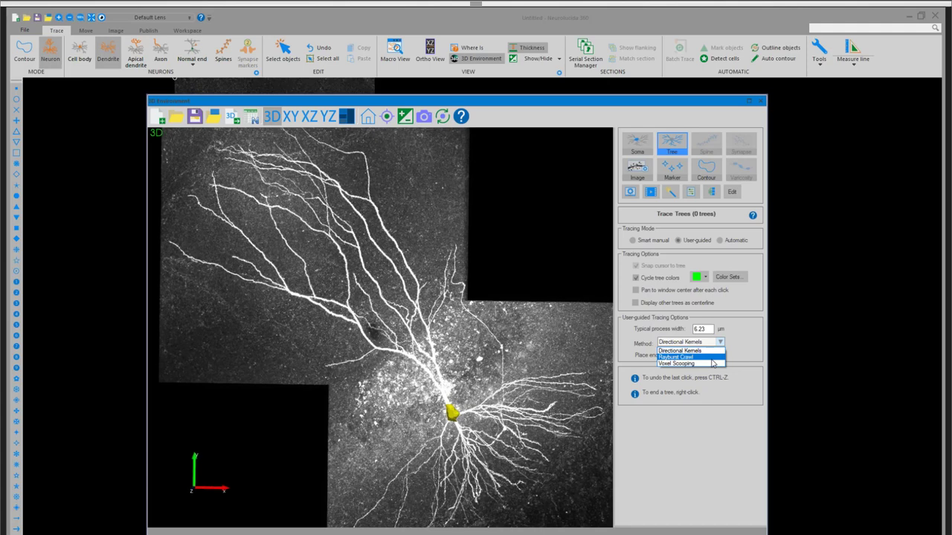
pyautogui.click(712, 351)
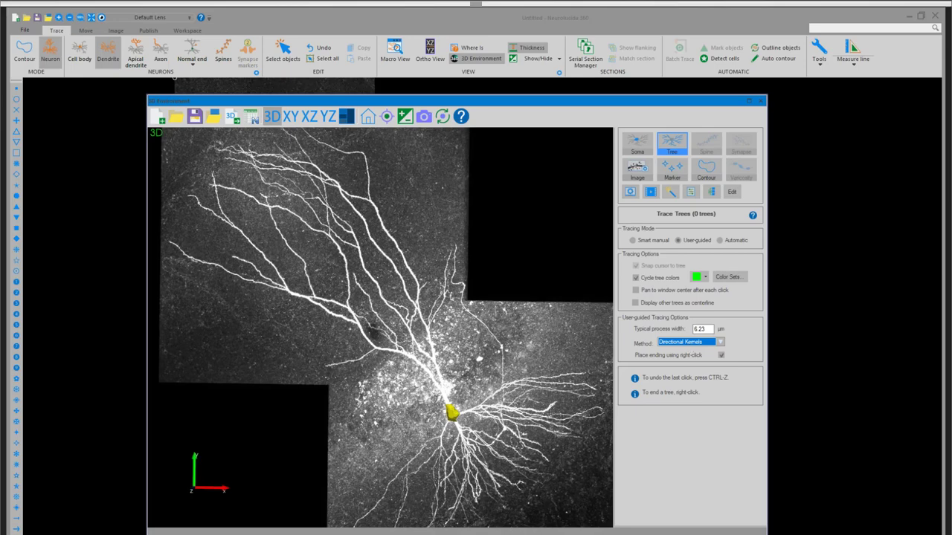
# Trace the thick upper dendrite from where it leaves the soma, along its left fork and past the thin side branch
pyautogui.scroll(5, 424, 389)
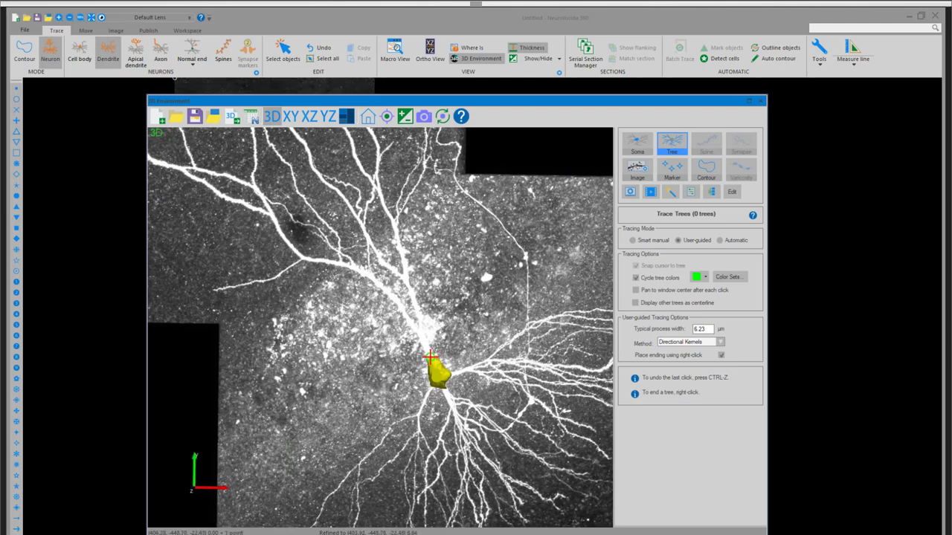
pyautogui.click(437, 361)
pyautogui.hotkey('ctrl', 'z')
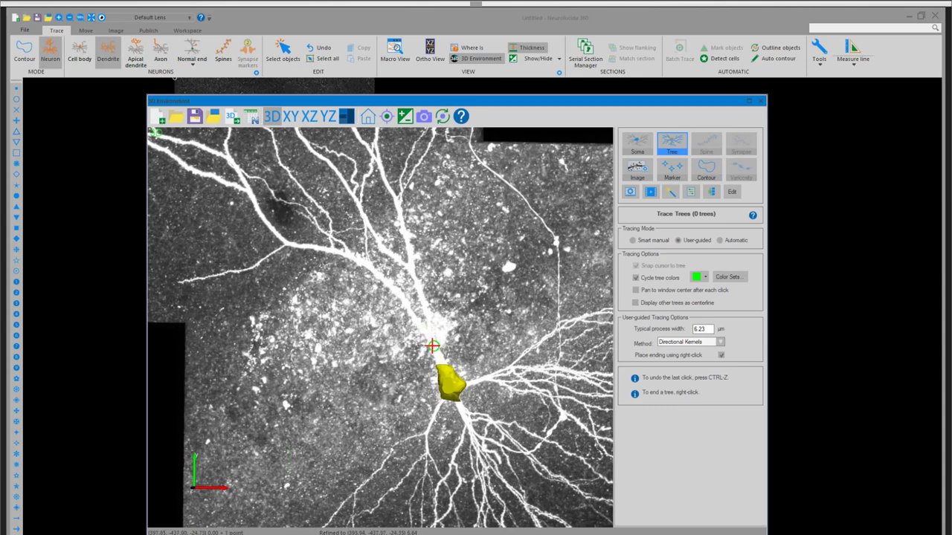
pyautogui.click(439, 359)
pyautogui.click(440, 361)
pyautogui.click(441, 362)
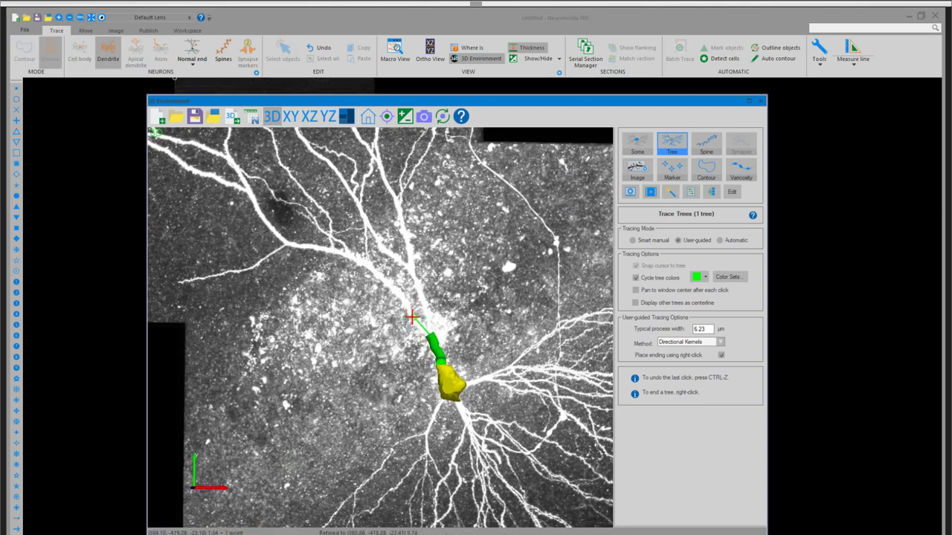
pyautogui.click(406, 310)
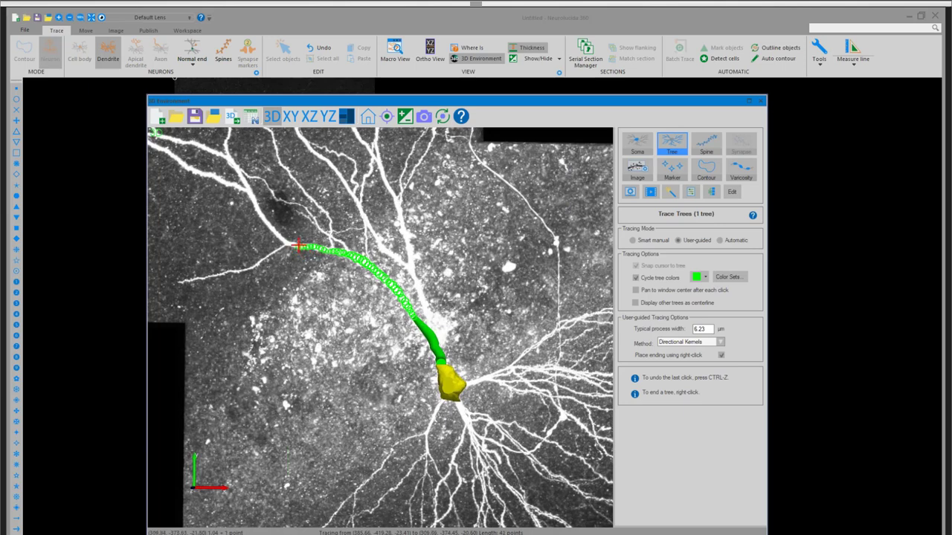
pyautogui.click(299, 246)
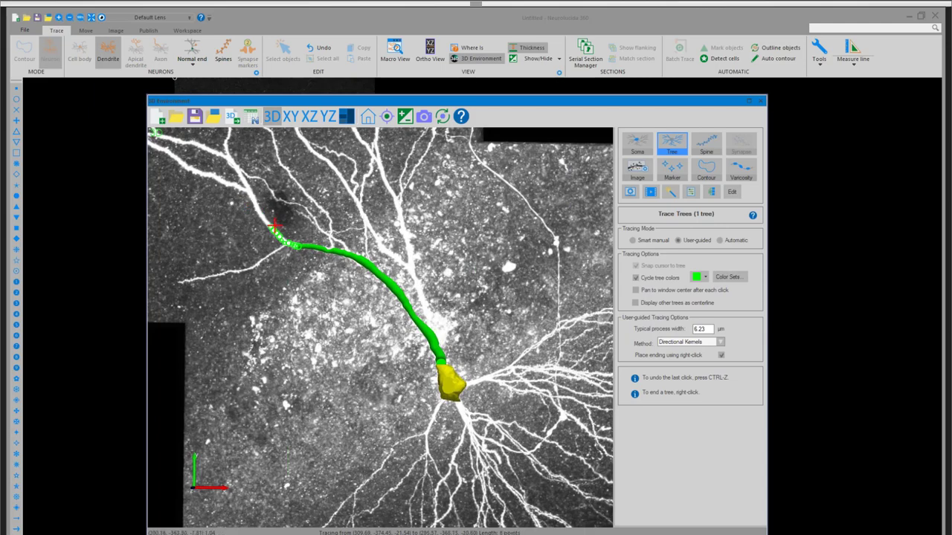
pyautogui.click(249, 202)
# Enable panning to the window center after each click, and trace the green dendrite along its upper branch to the far tip, ending the tree
pyautogui.moveTo(250, 201); pyautogui.dragTo(311, 321, button='middle')
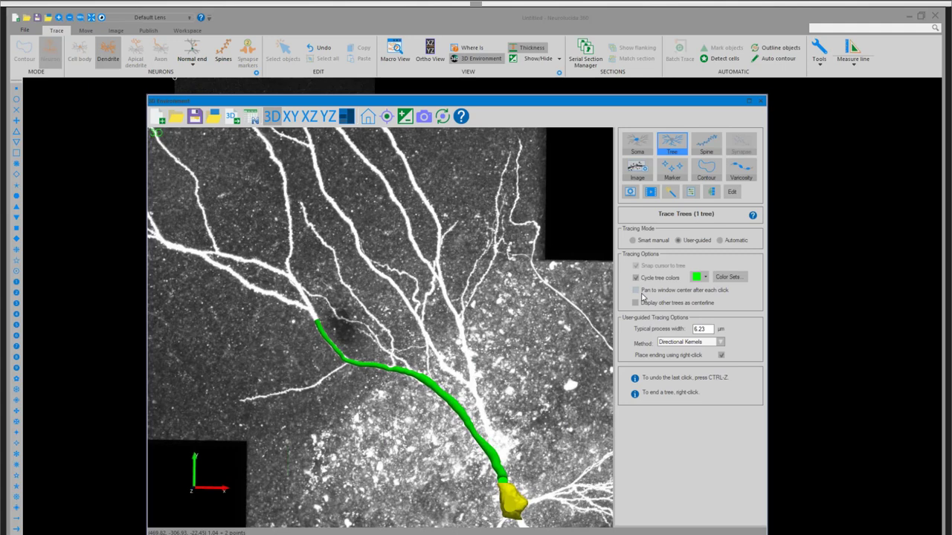
pyautogui.click(643, 291)
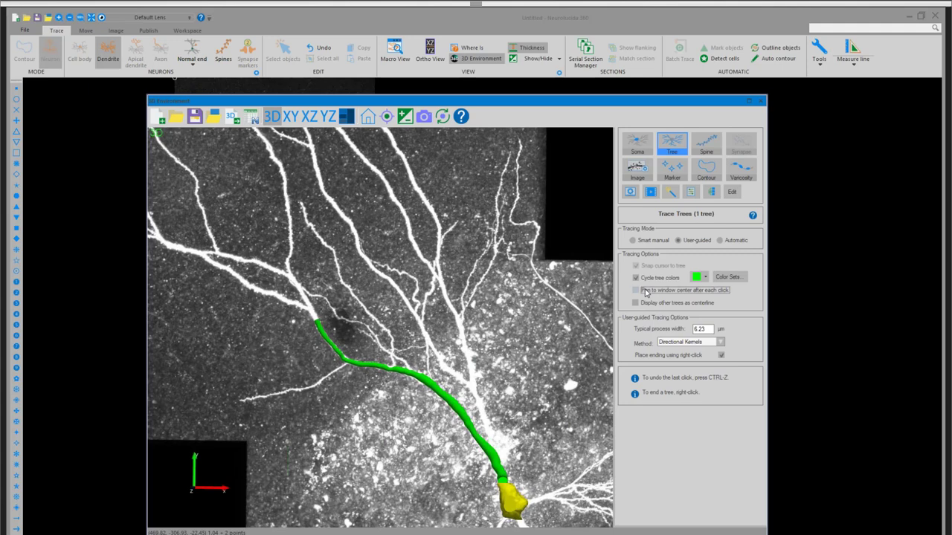
pyautogui.click(285, 253)
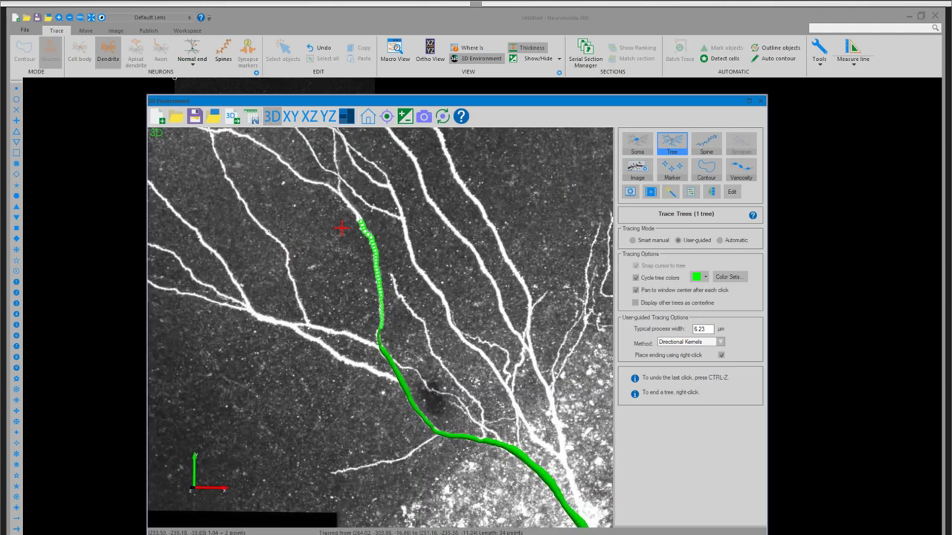
pyautogui.click(330, 184)
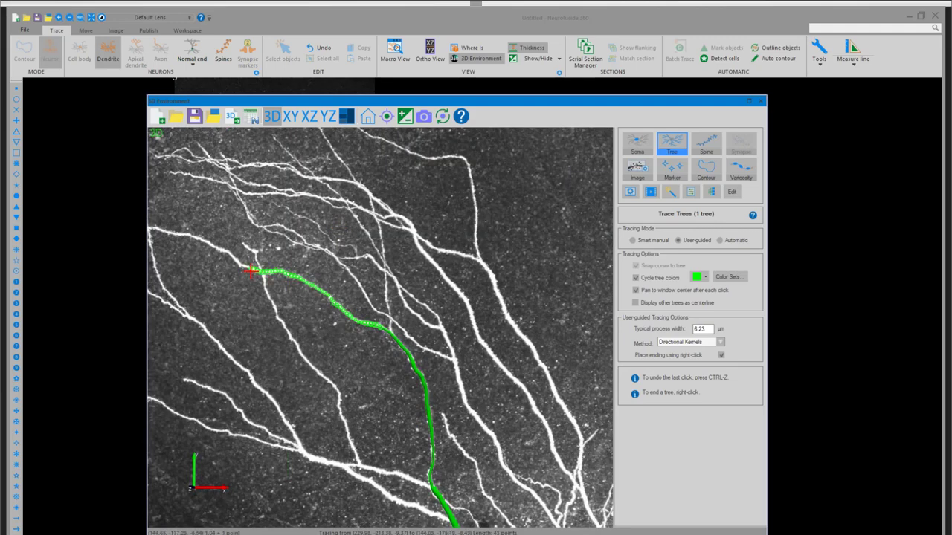
pyautogui.click(251, 272)
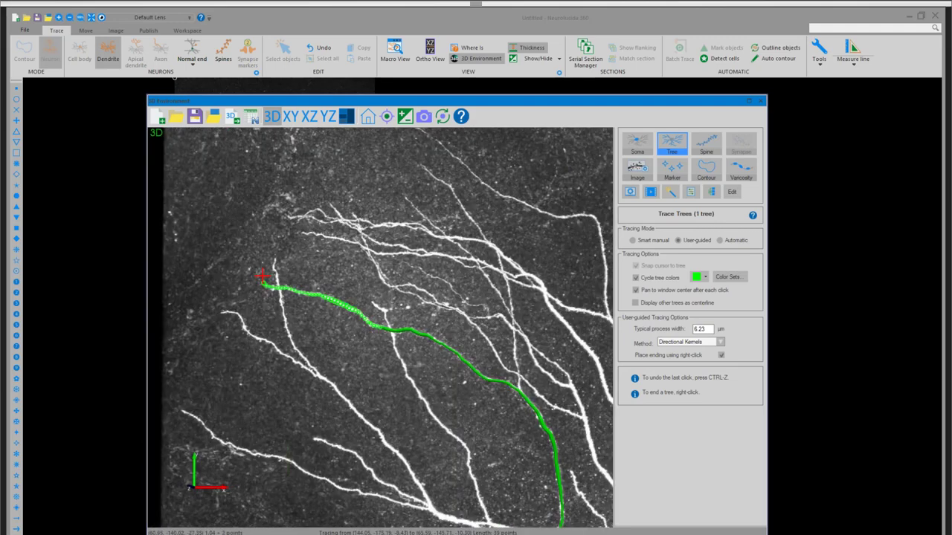
pyautogui.click(261, 276)
pyautogui.rightClick(350, 297)
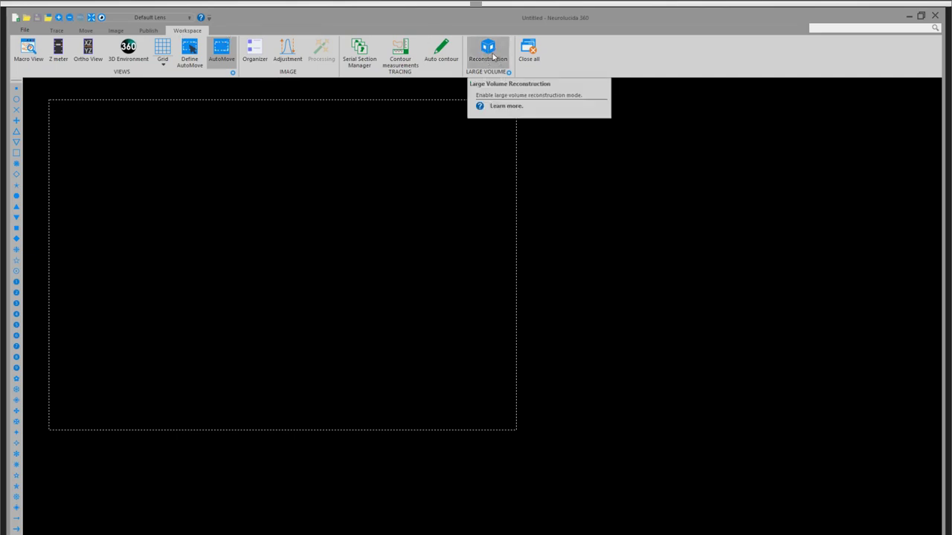
# Confirm the large volume settings with source image C:\LVR\573952412.jpx and a 1024 × 768 pixel subvolume, and enable large volume reconstruction mode
pyautogui.click(509, 73)
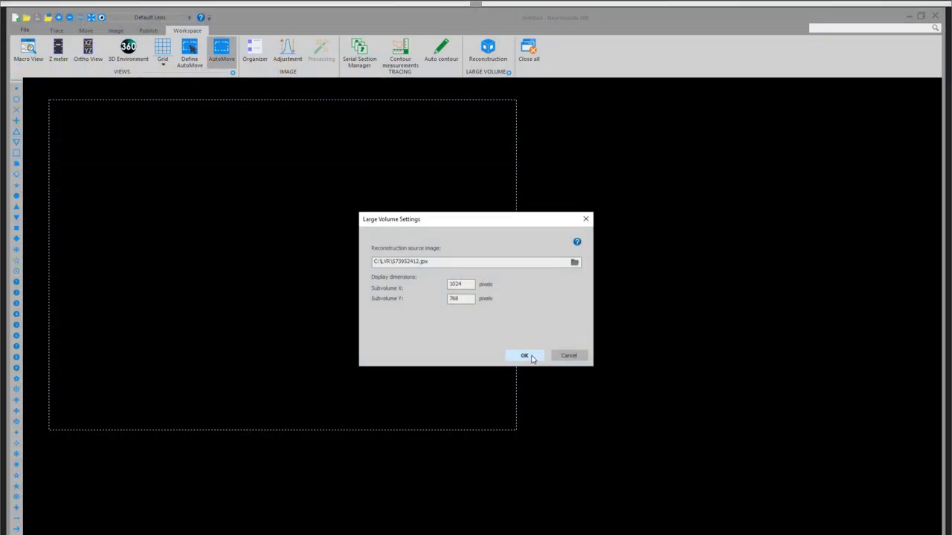
pyautogui.click(526, 356)
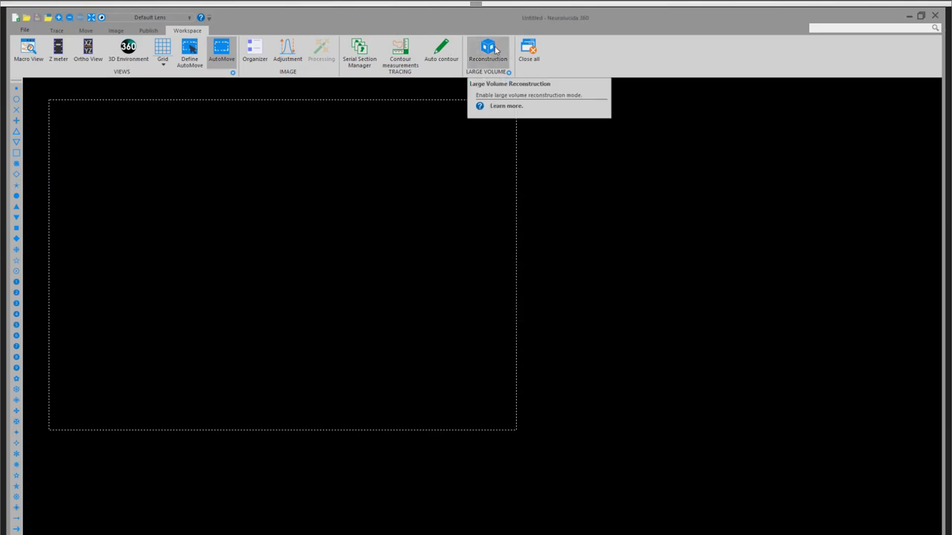
pyautogui.click(495, 51)
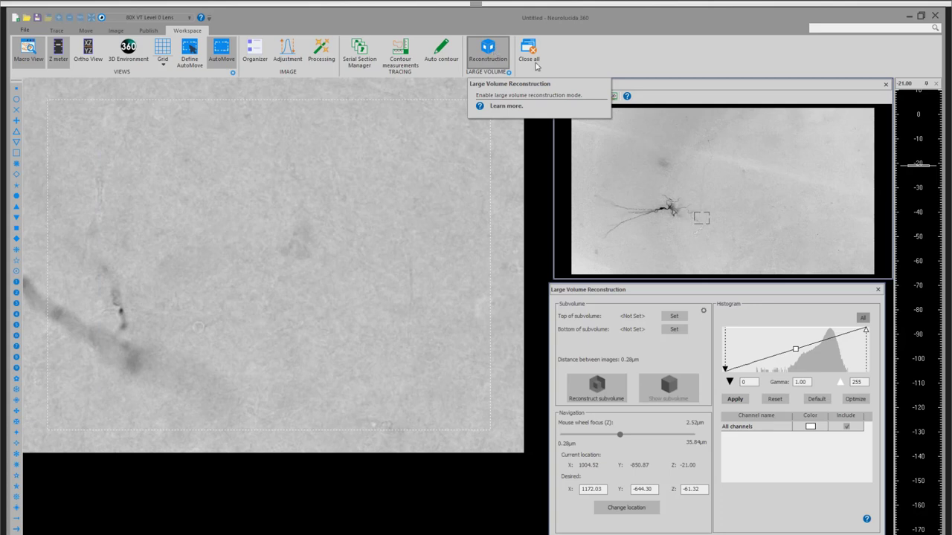
# Navigate the large image via the Macro View from the cell body to the dendrites extending left of it
pyautogui.moveTo(671, 88); pyautogui.dragTo(667, 88)
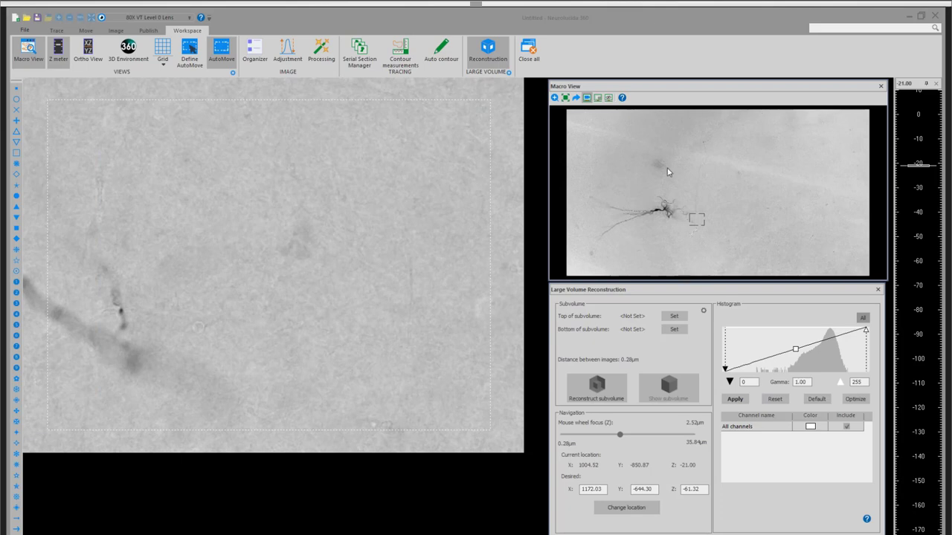
pyautogui.click(671, 212)
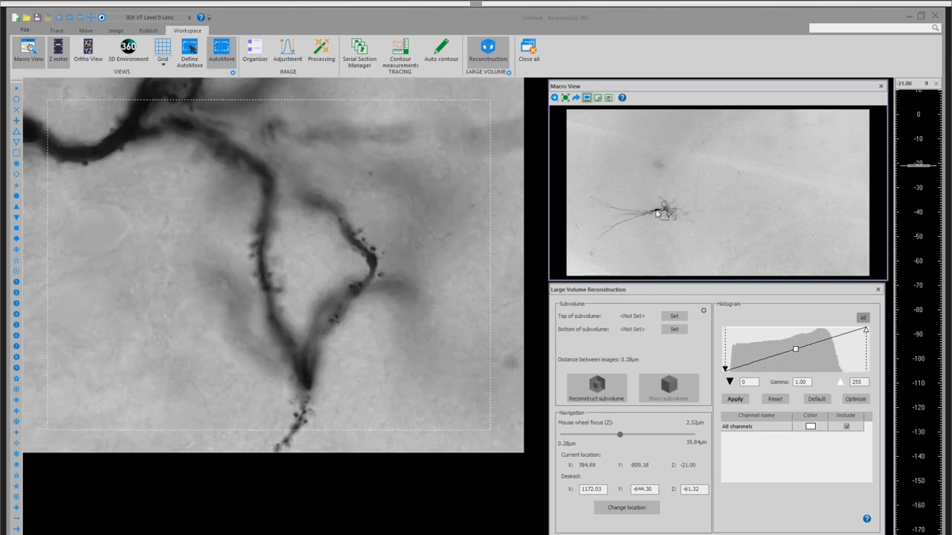
pyautogui.click(629, 216)
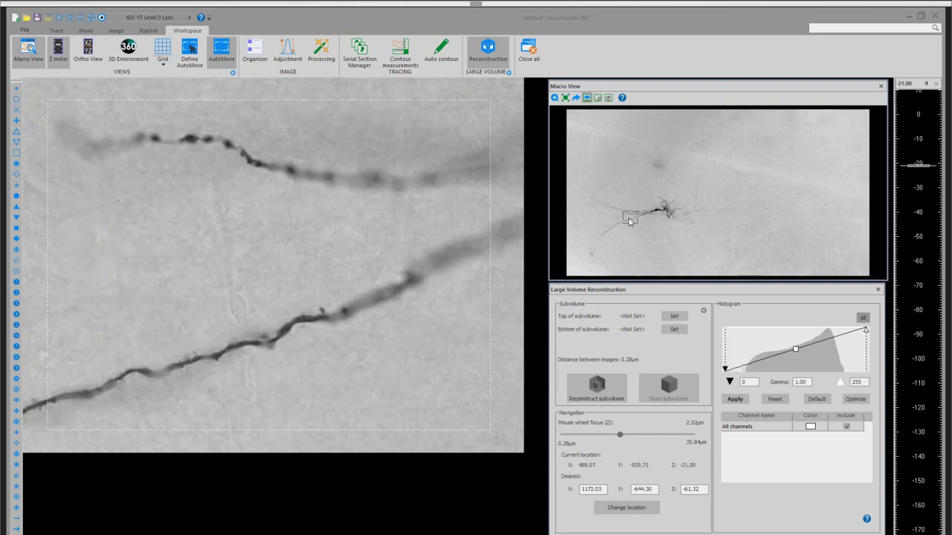
pyautogui.click(622, 211)
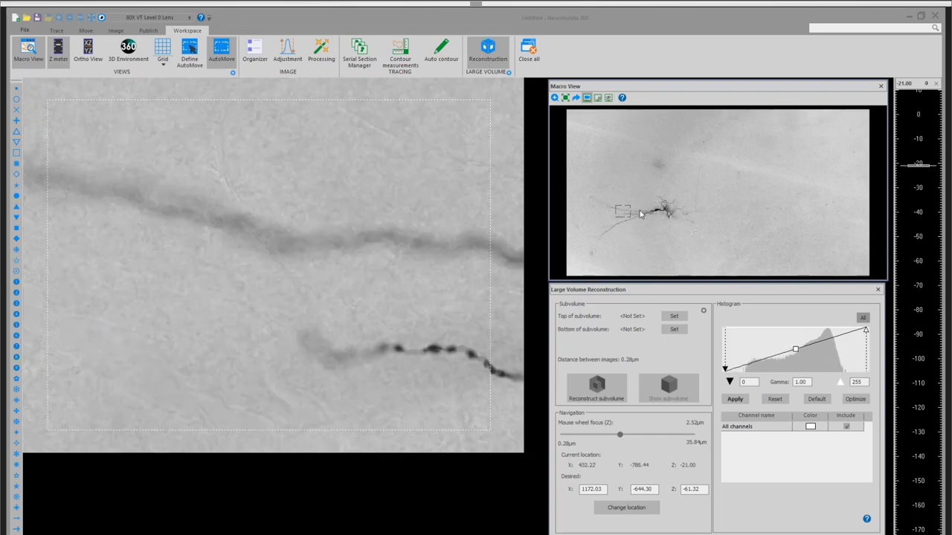
pyautogui.click(637, 214)
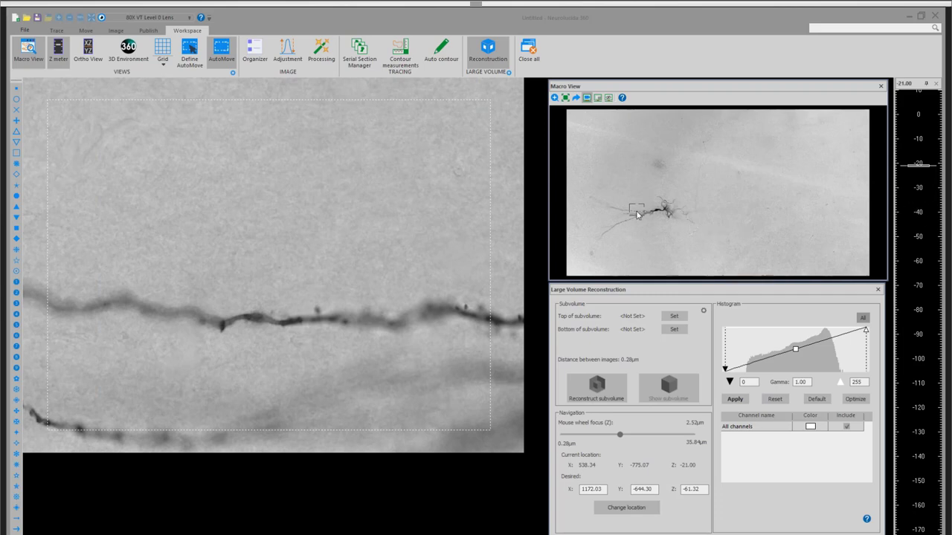
# Focus through the dendrites, adjust the field's position over them, and set the top of the subvolume at -10.92 µm
pyautogui.scroll(-4, 642, 215)
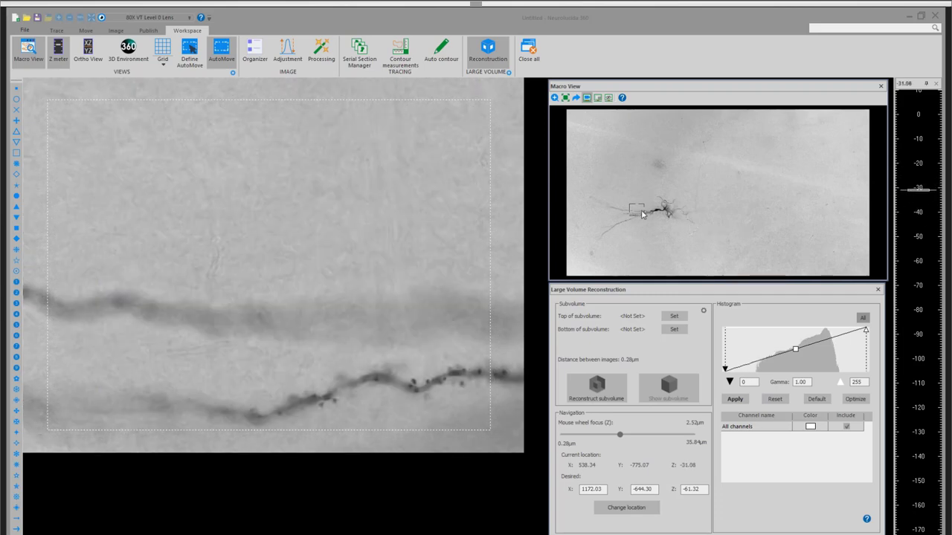
pyautogui.scroll(7, 642, 215)
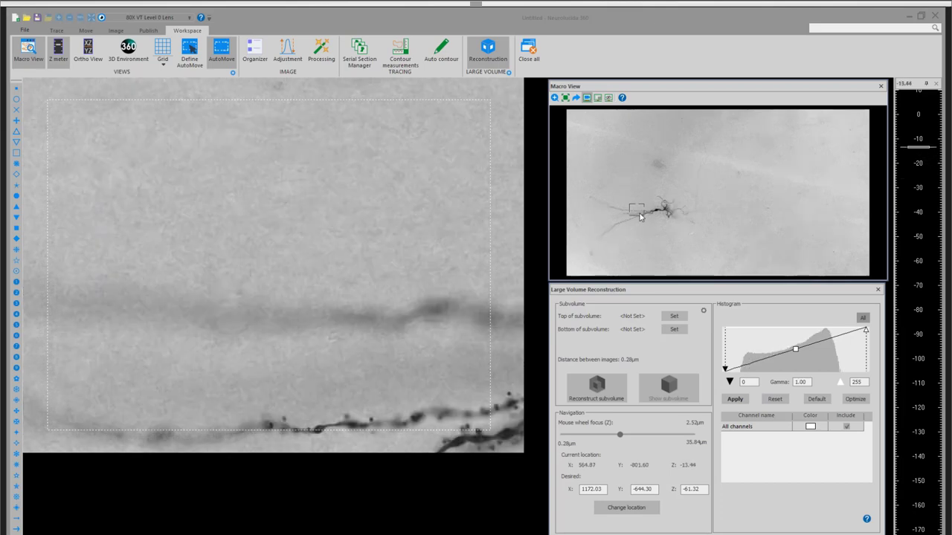
pyautogui.moveTo(640, 216); pyautogui.dragTo(635, 215)
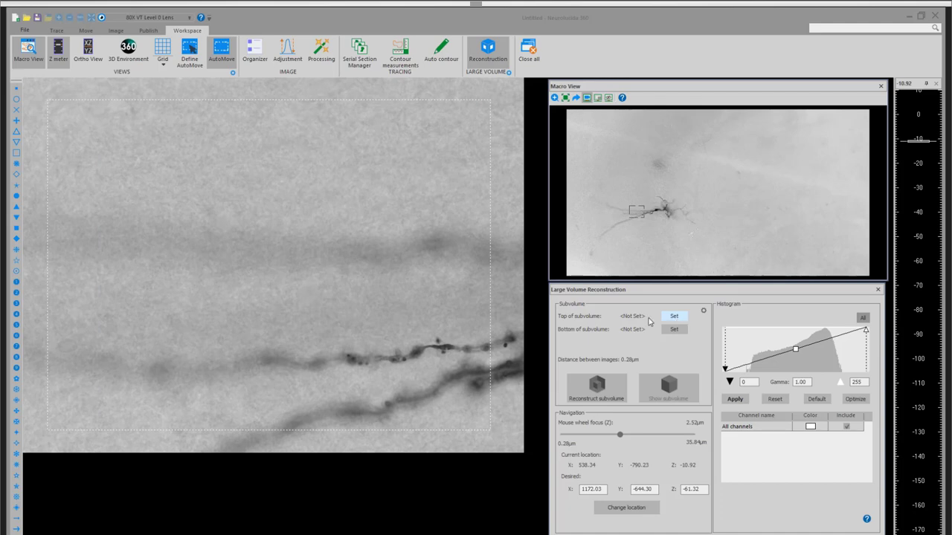
pyautogui.click(674, 317)
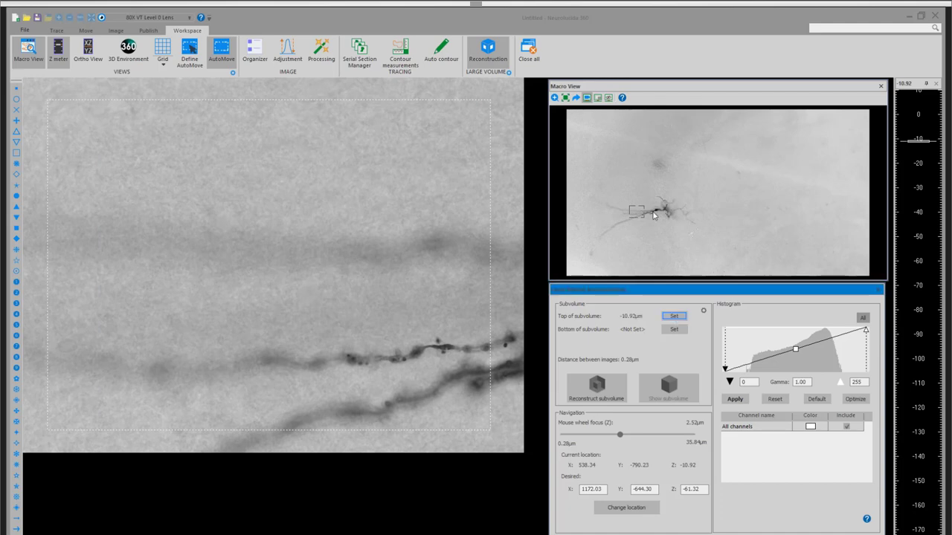
# Set the bottom of the subvolume at -26.04 µm and reconstruct the subvolume
pyautogui.scroll(-3, 653, 216)
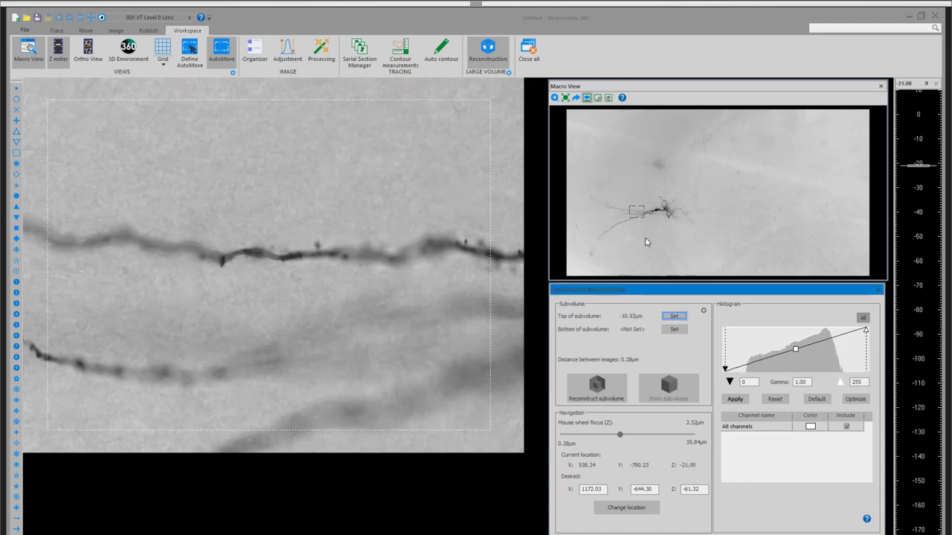
pyautogui.scroll(-3, 645, 238)
pyautogui.click(672, 331)
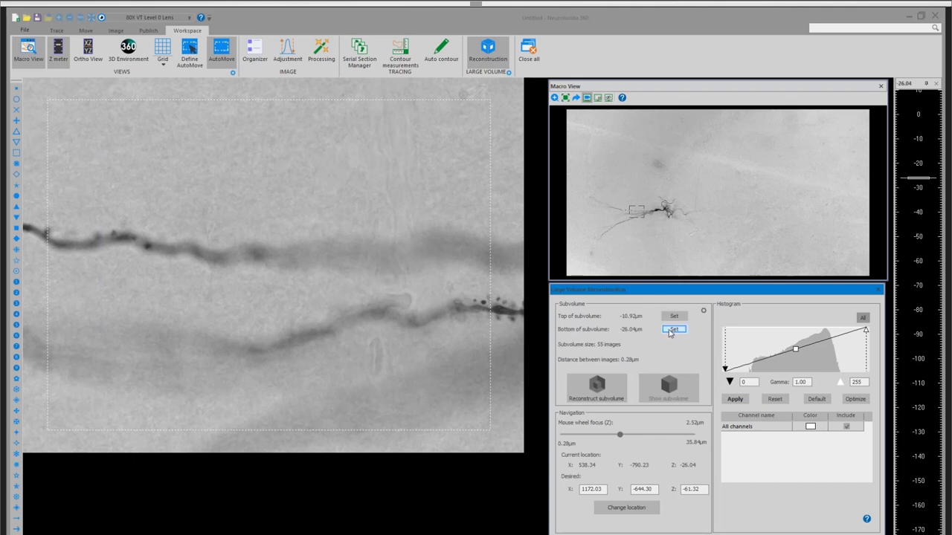
pyautogui.click(613, 390)
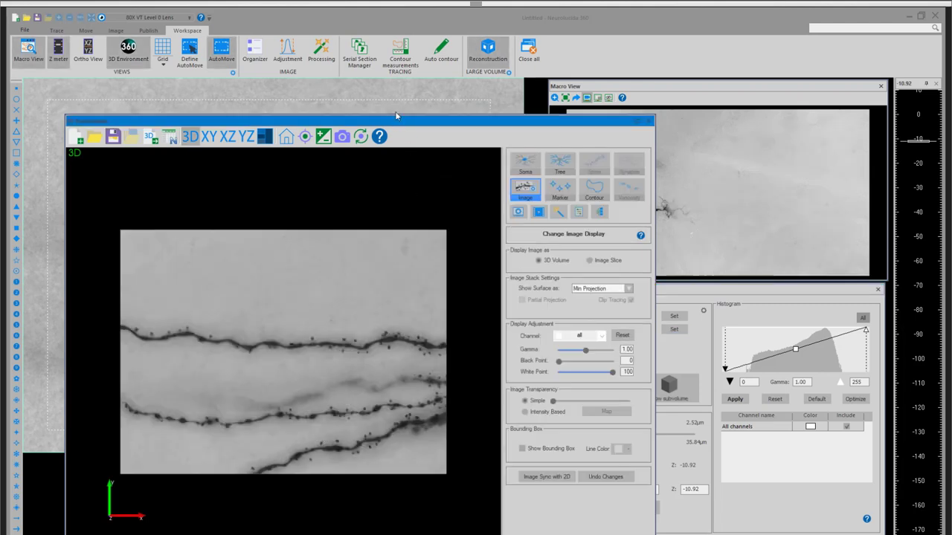
# Move the 3D Environment window clear of the Macro View's field marker and set tree tracing to user-guided mode
pyautogui.moveTo(397, 116); pyautogui.dragTo(386, 84)
pyautogui.moveTo(315, 298)
pyautogui.mouseDown()
pyautogui.moveTo(438, 298)
pyautogui.moveTo(382, 292)
pyautogui.moveTo(325, 304)
pyautogui.mouseUp()
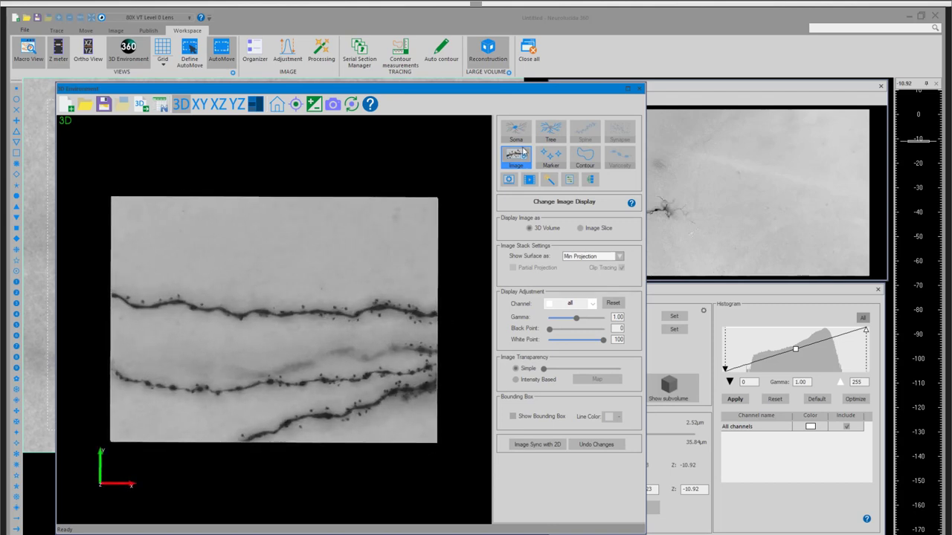
pyautogui.click(550, 131)
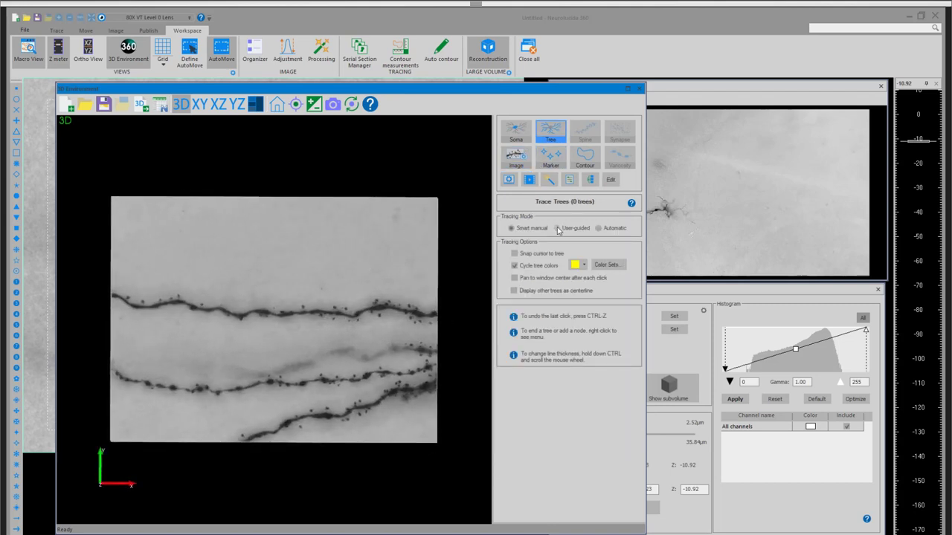
pyautogui.moveTo(565, 94); pyautogui.dragTo(539, 98)
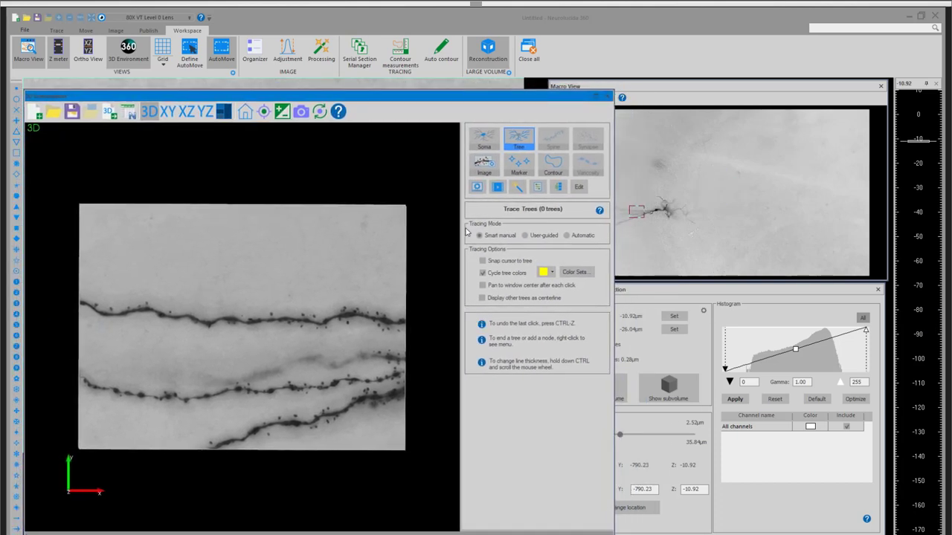
pyautogui.click(532, 235)
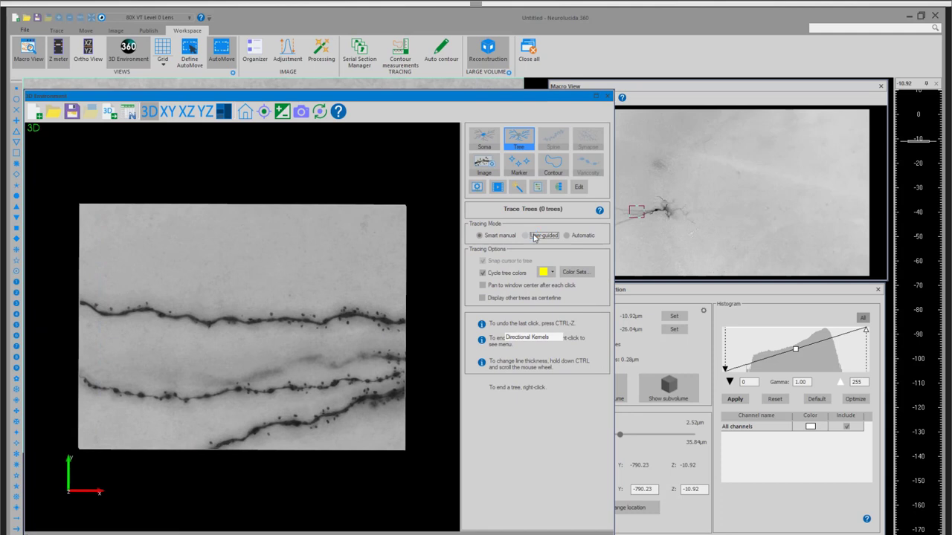
# Trace the subvolume's uppermost dendrite in yellow from the image's right edge to near its left edge, and end the tree
pyautogui.click(404, 319)
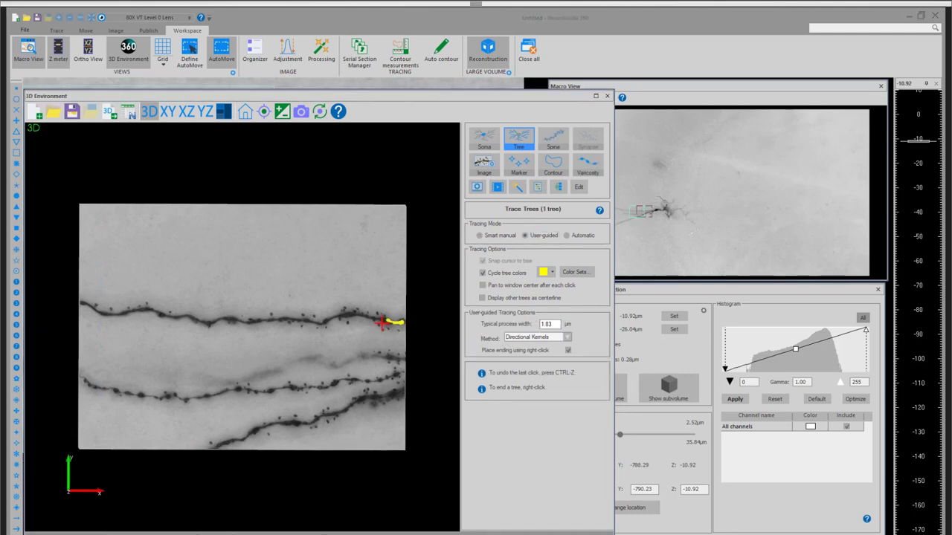
pyautogui.click(380, 323)
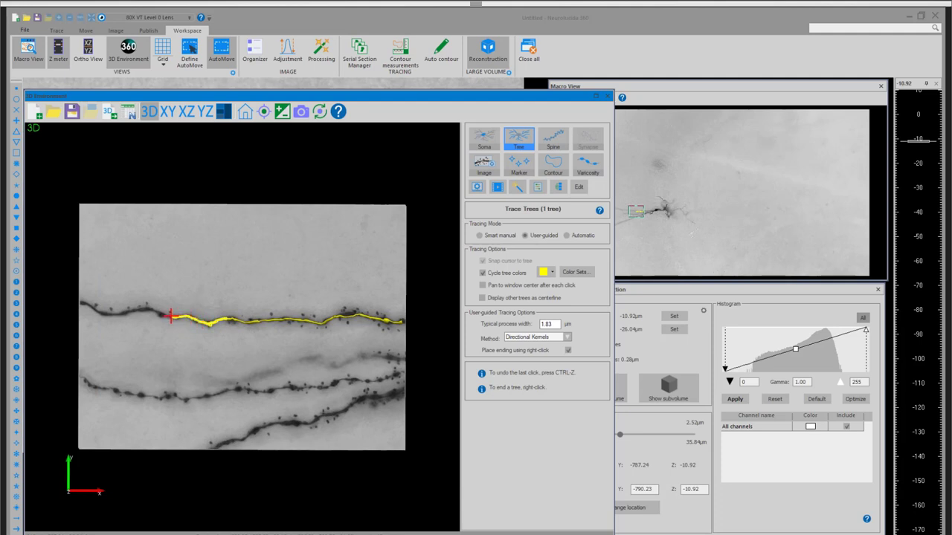
pyautogui.click(171, 316)
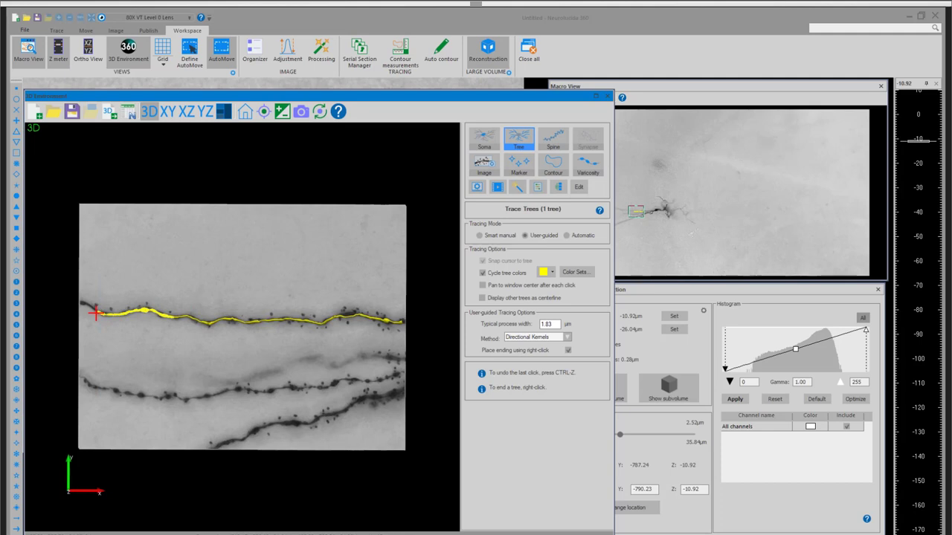
pyautogui.rightClick(96, 313)
# Trace the middle spiny dendrite in green from near the image's left edge to its right edge, and end the tree
pyautogui.click(91, 385)
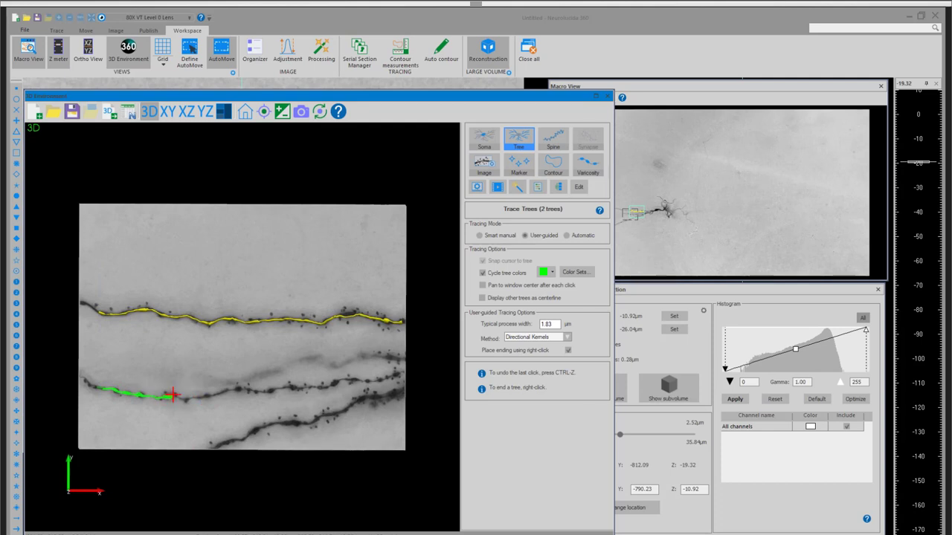
pyautogui.click(245, 388)
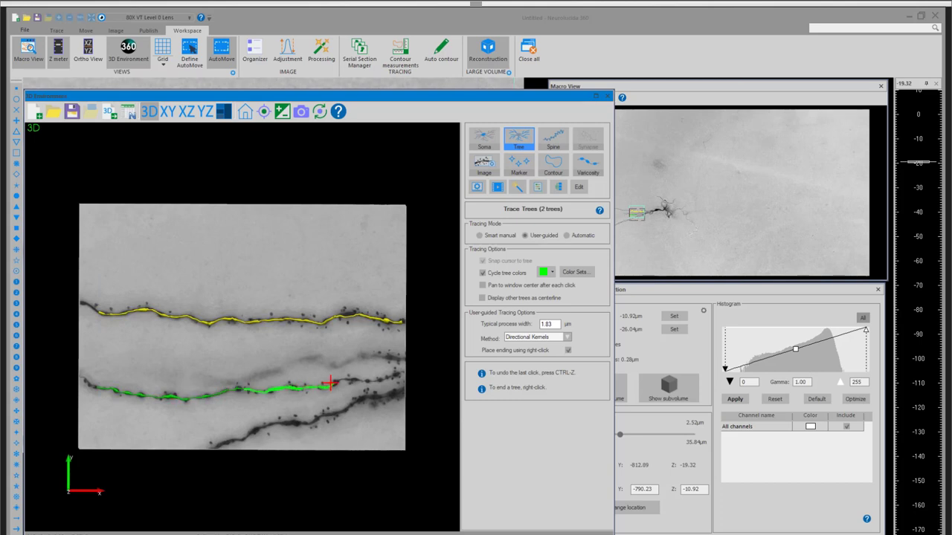
pyautogui.click(368, 382)
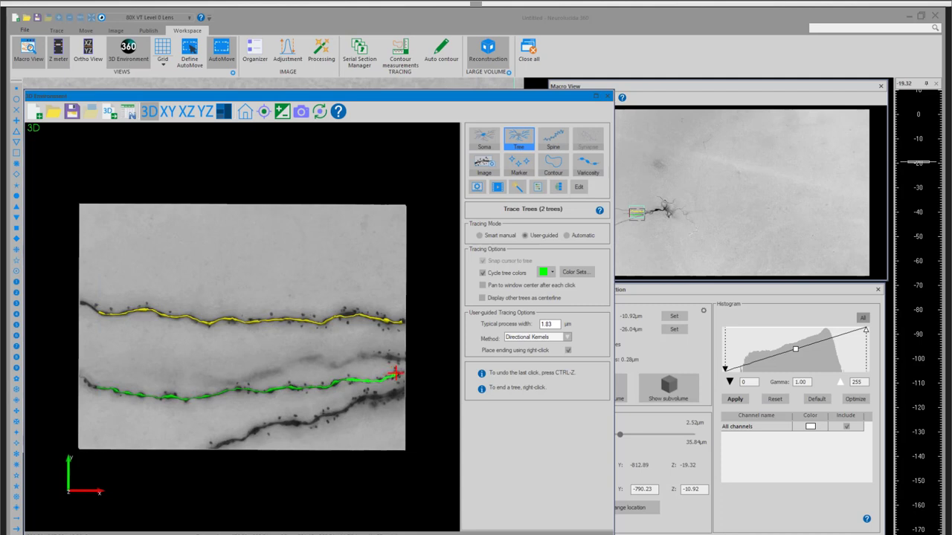
pyautogui.rightClick(396, 373)
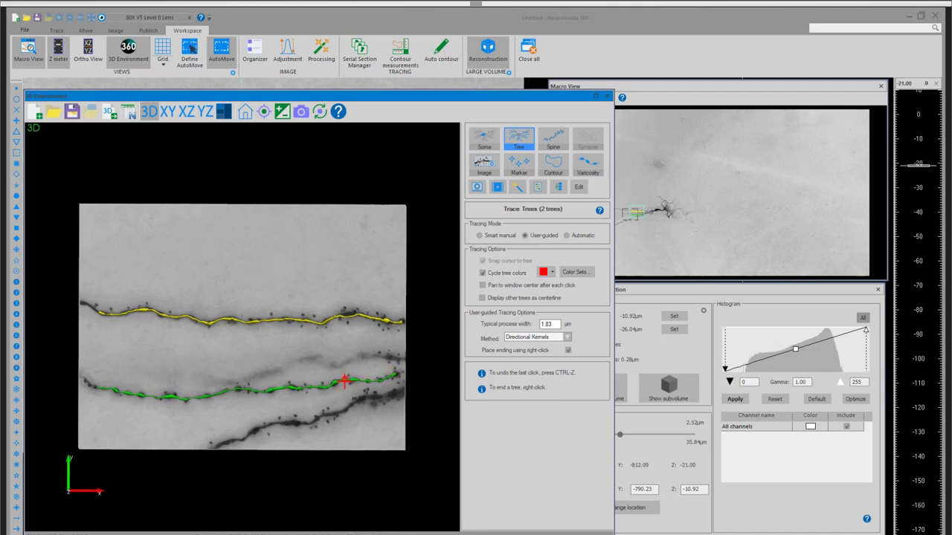
# Trace the lowest dendrite in red from the image's bottom edge up to its right edge, and end the tree
pyautogui.click(223, 441)
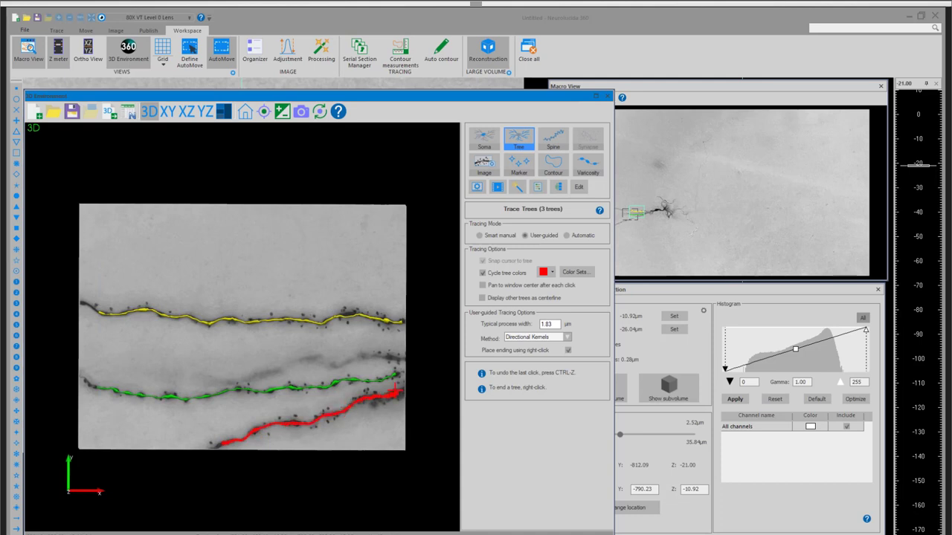
pyautogui.rightClick(400, 392)
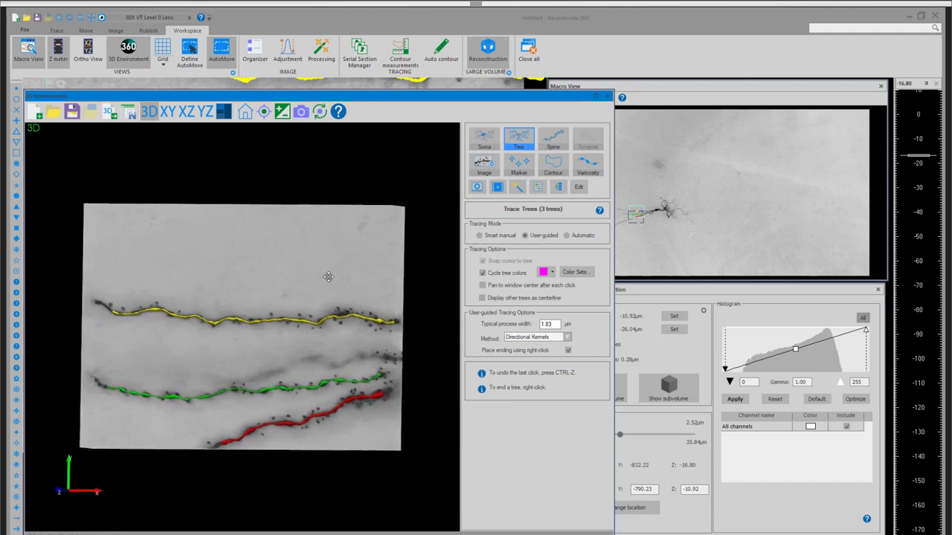
pyautogui.moveTo(328, 277)
pyautogui.mouseDown()
pyautogui.moveTo(272, 272)
pyautogui.moveTo(408, 286)
pyautogui.moveTo(473, 343)
pyautogui.moveTo(408, 285)
pyautogui.moveTo(370, 328)
pyautogui.mouseUp()
pyautogui.moveTo(380, 314); pyautogui.dragTo(368, 303)
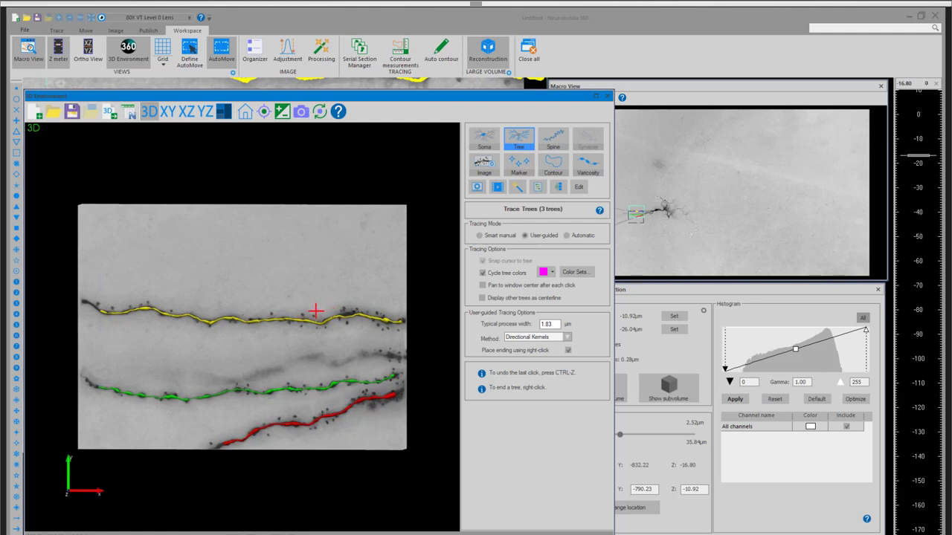
# Switch to spine detection and model a single spine at the middle of the yellow dendrite
pyautogui.click(280, 294)
pyautogui.scroll(3, 250, 335)
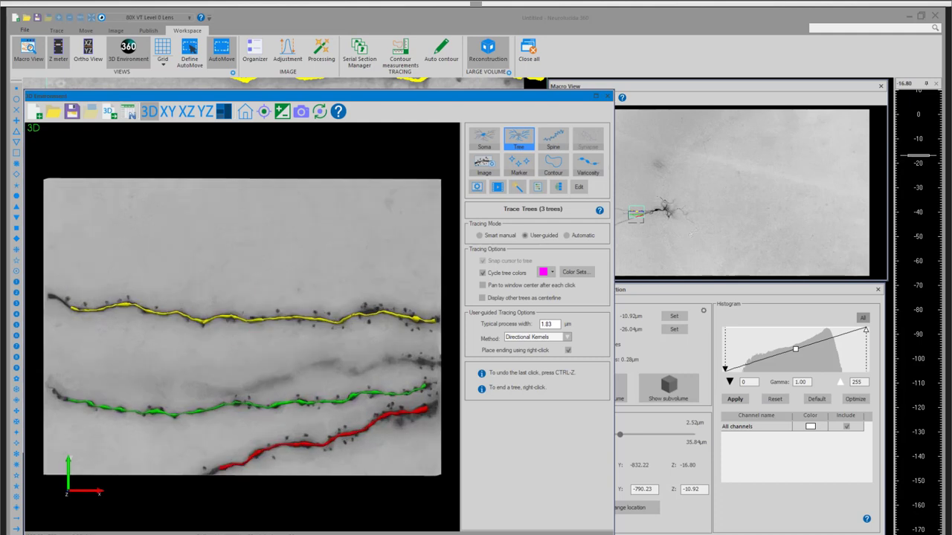
pyautogui.scroll(3, 333, 315)
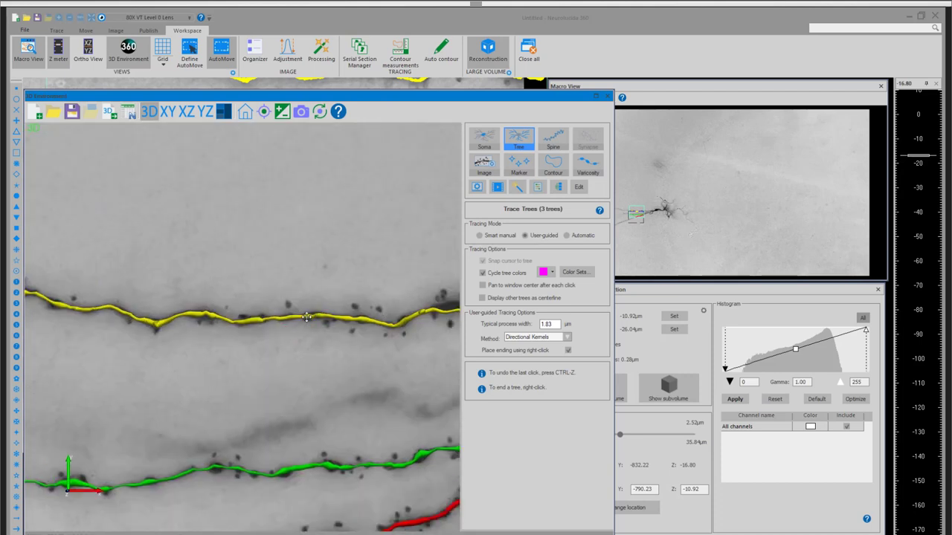
pyautogui.scroll(2, 234, 292)
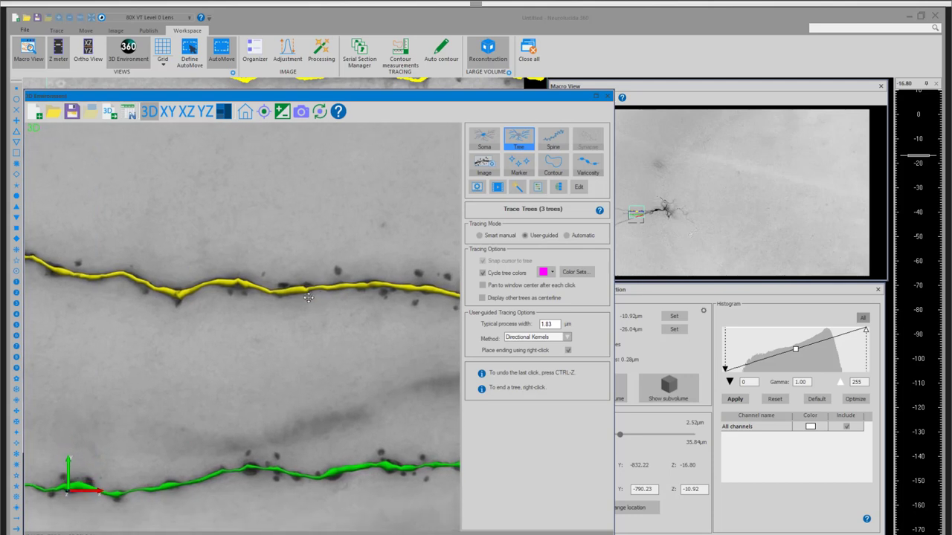
pyautogui.click(553, 141)
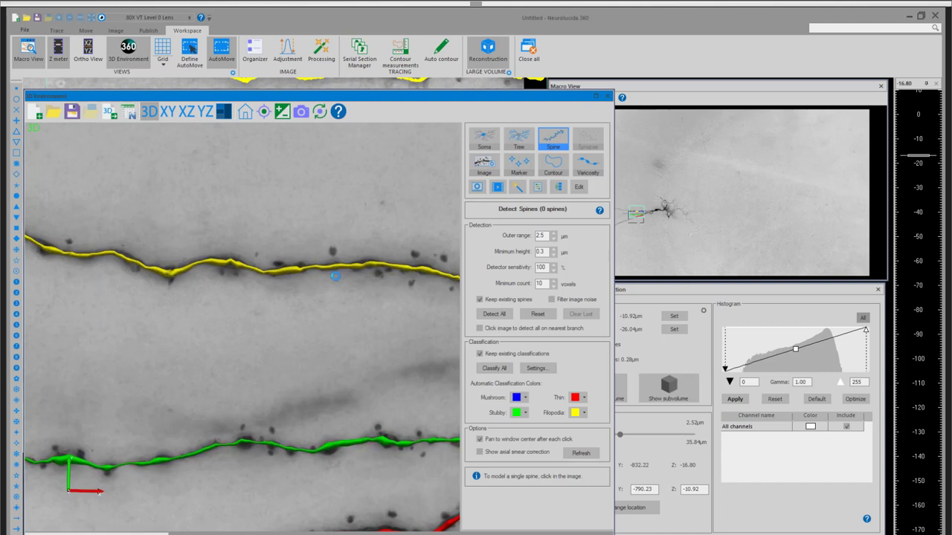
pyautogui.click(335, 276)
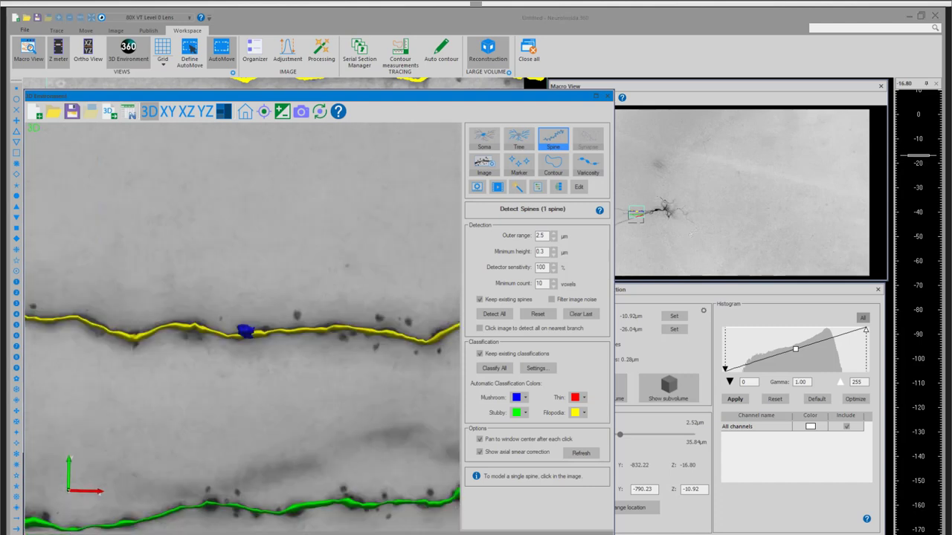
# Lower the detector sensitivity to 85% and model a single spine above the middle of the green dendrite
pyautogui.moveTo(336, 411); pyautogui.dragTo(280, 259, button='right')
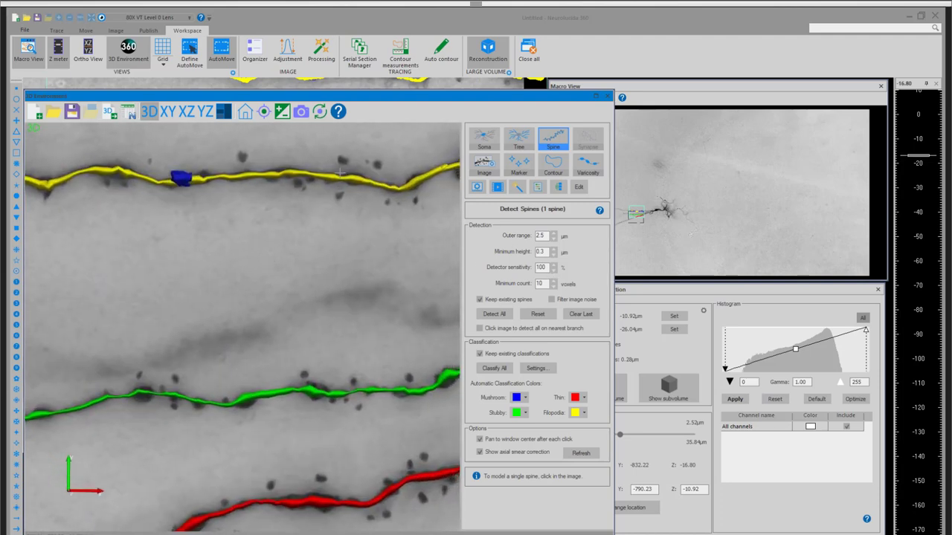
pyautogui.moveTo(358, 175); pyautogui.dragTo(359, 223, button='right')
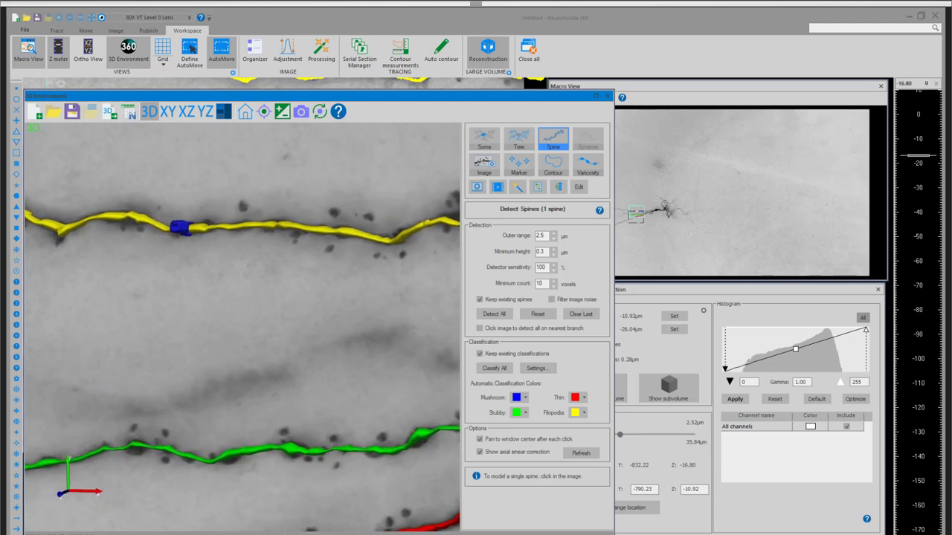
pyautogui.click(554, 271)
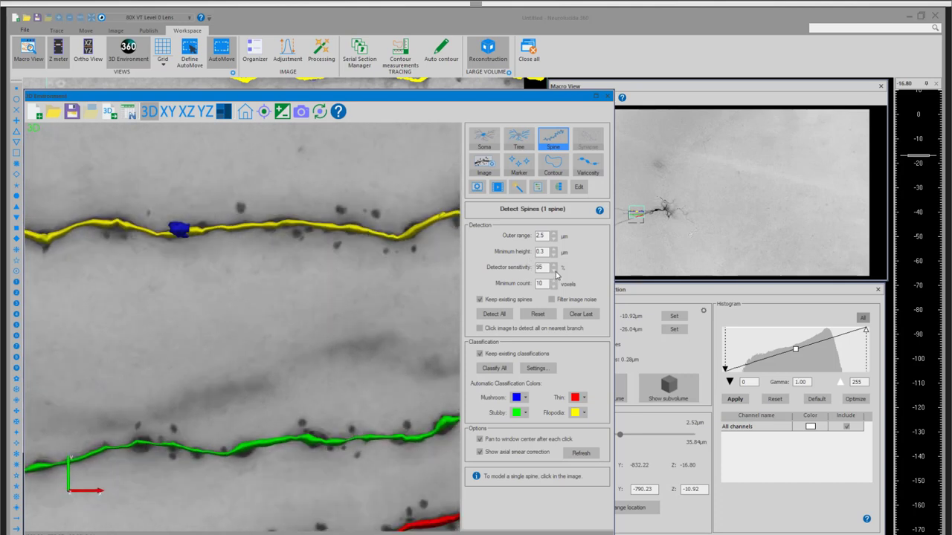
pyautogui.click(554, 271)
pyautogui.click(554, 264)
pyautogui.moveTo(301, 424); pyautogui.dragTo(340, 348, button='right')
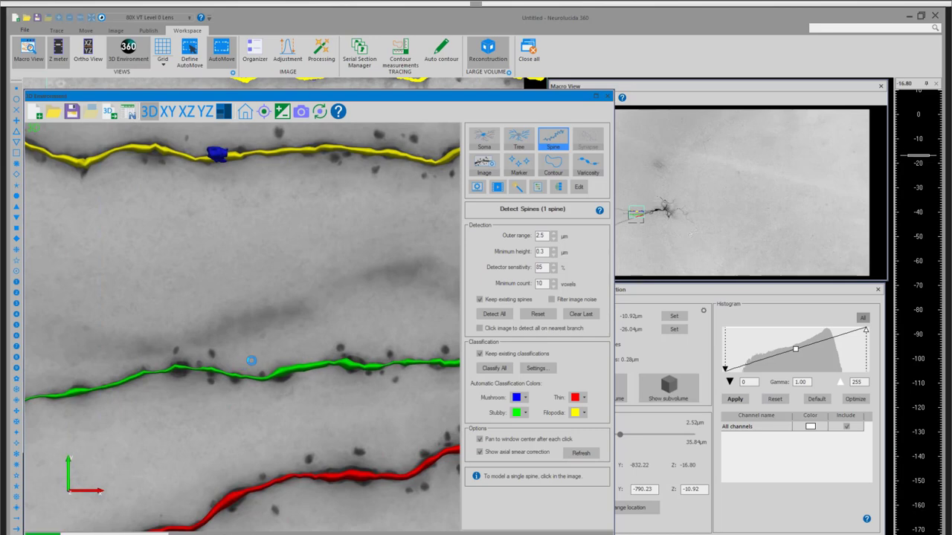
pyautogui.click(251, 361)
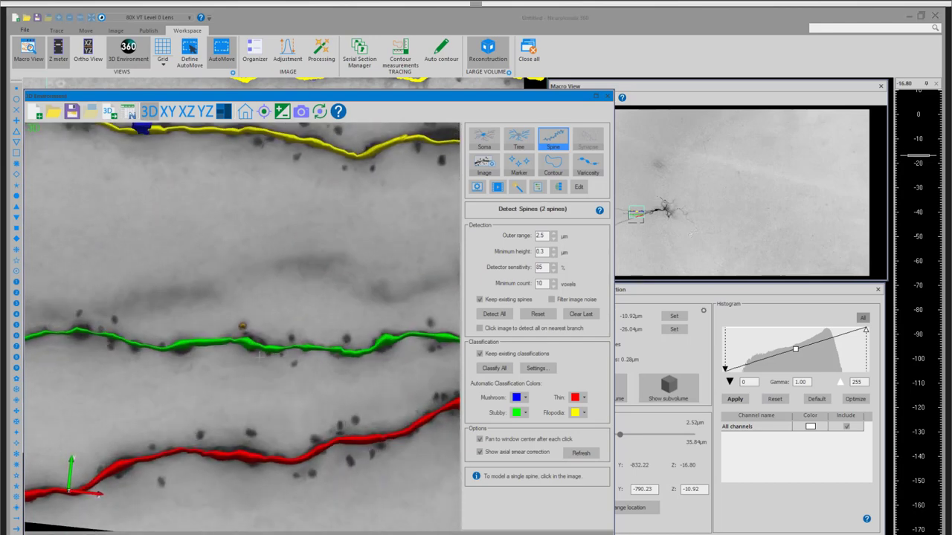
# Set the detector sensitivity to 90% and model further single spines above the green and red dendrites
pyautogui.click(553, 264)
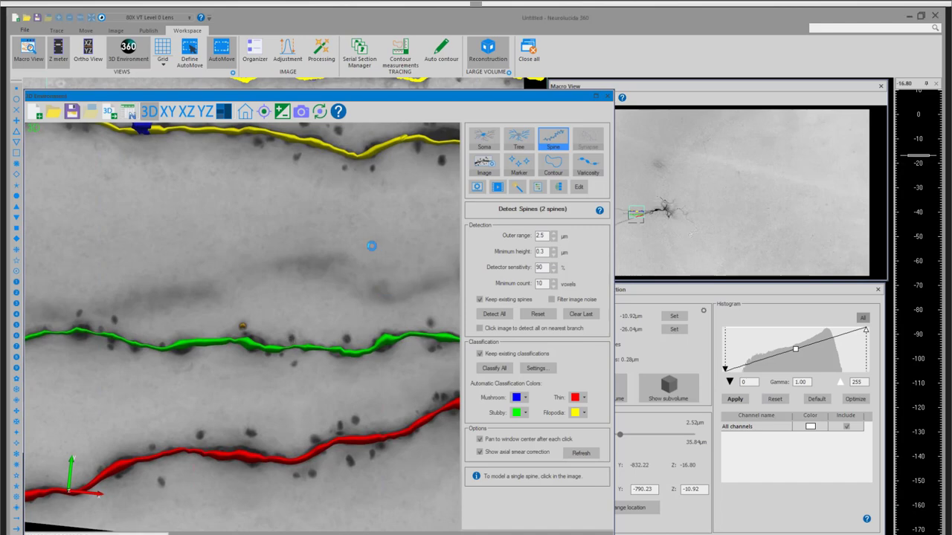
pyautogui.click(292, 341)
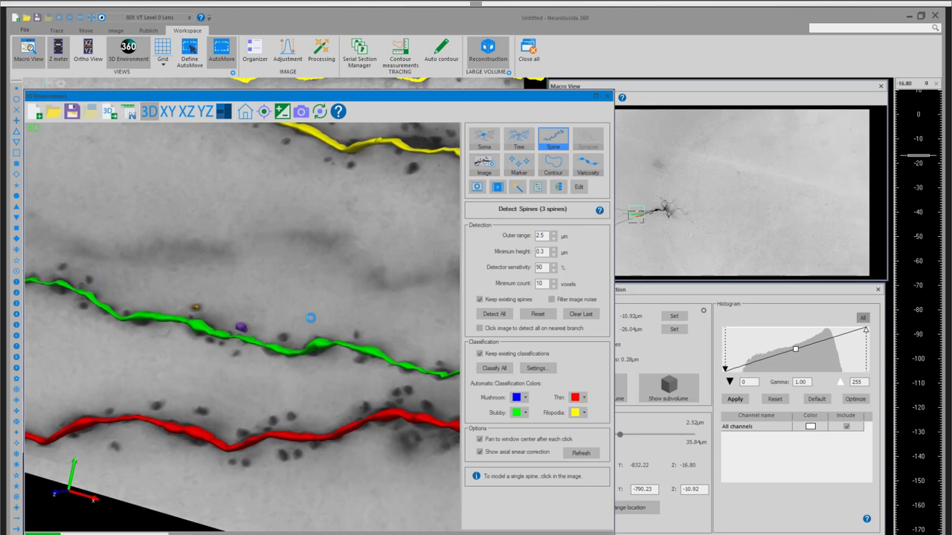
pyautogui.click(310, 319)
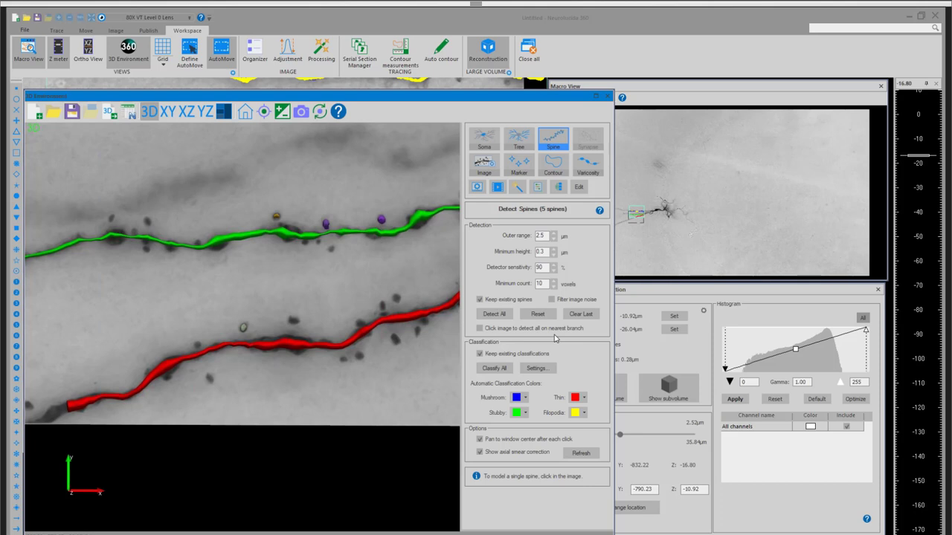
# Enable detection of all spines on the nearest branch and detect the spines along the green dendrite
pyautogui.click(546, 328)
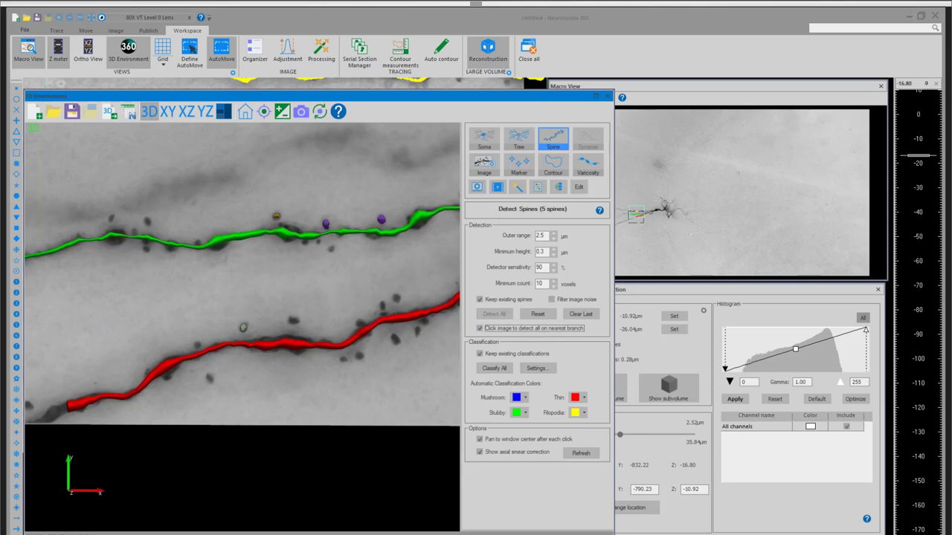
pyautogui.click(272, 291)
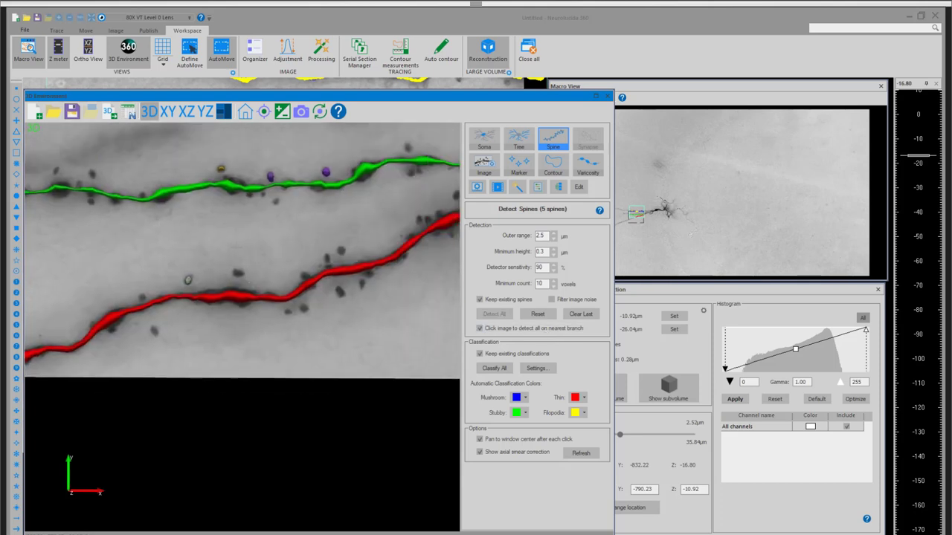
pyautogui.click(156, 192)
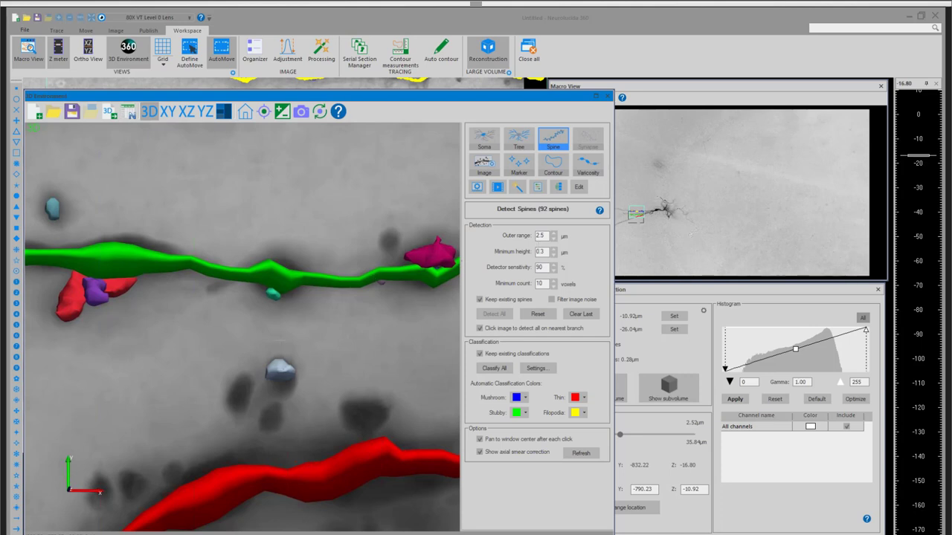
# Remove the pale blue spine lying between the green and red dendrites, and return to spine detection
pyautogui.moveTo(266, 388); pyautogui.dragTo(222, 415, button='right')
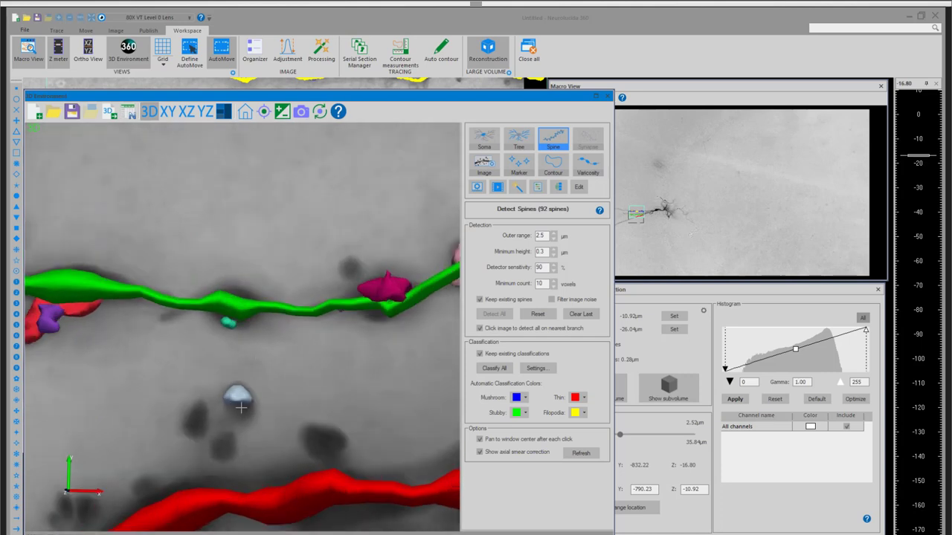
pyautogui.click(578, 187)
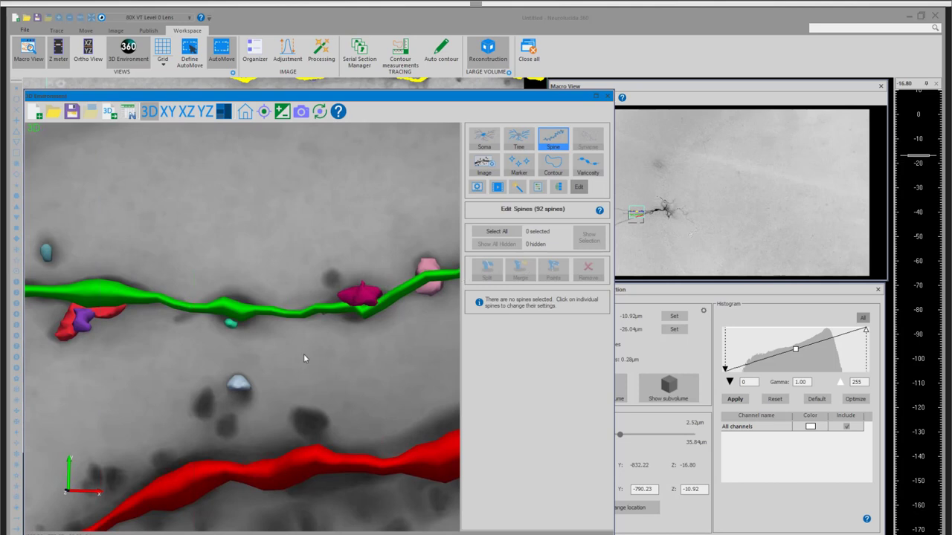
pyautogui.click(240, 384)
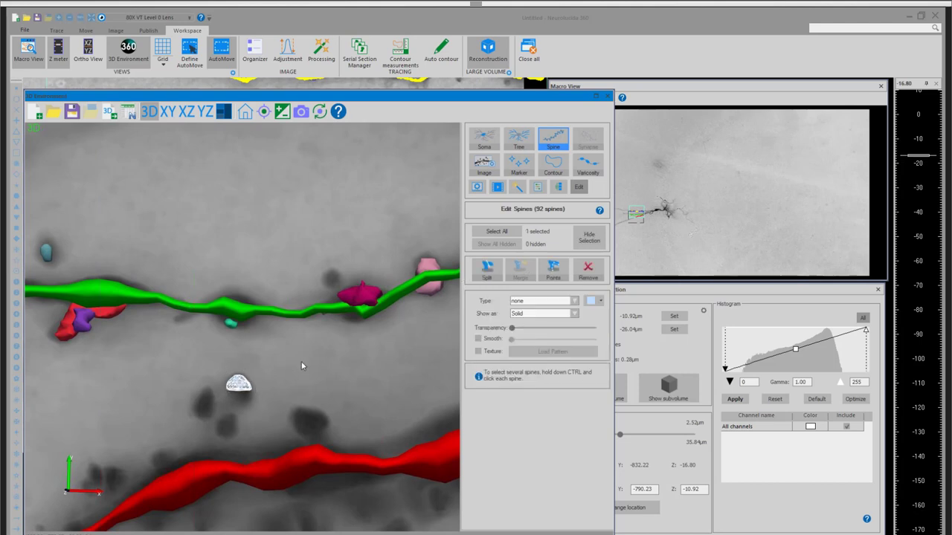
pyautogui.click(587, 272)
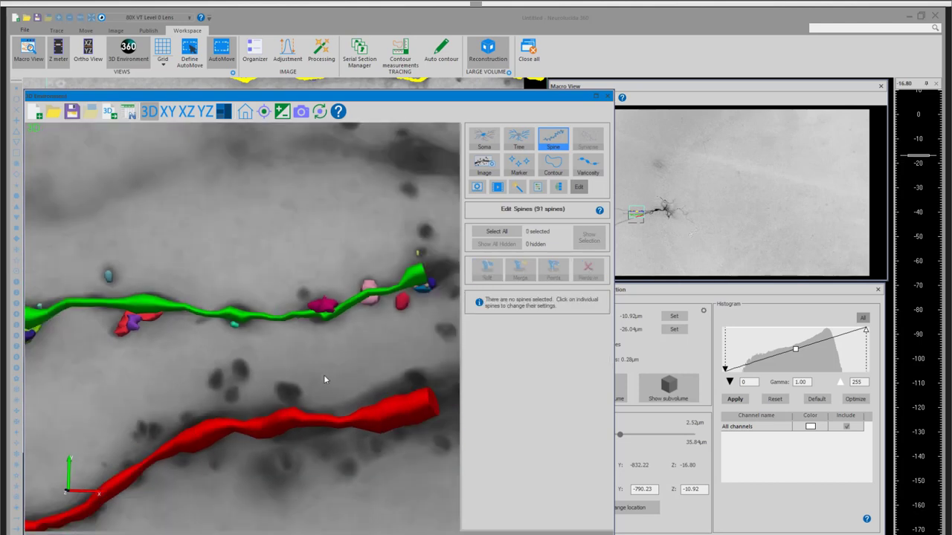
pyautogui.click(578, 187)
# Narrow the 3D Environment window until it no longer covers the Macro View and Large Volume Reconstruction windows
pyautogui.scroll(-5, 242, 327)
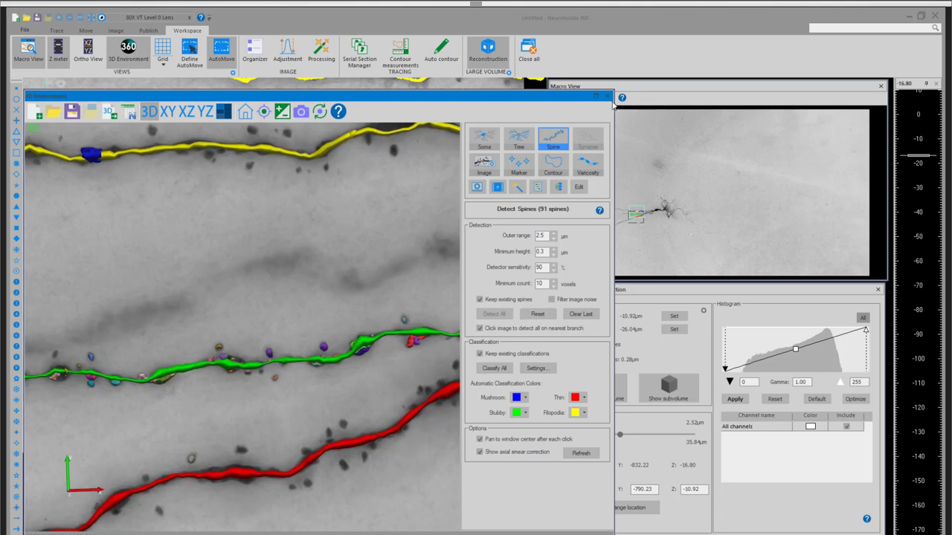
pyautogui.moveTo(610, 100); pyautogui.dragTo(541, 115)
pyautogui.moveTo(256, 246); pyautogui.dragTo(275, 278)
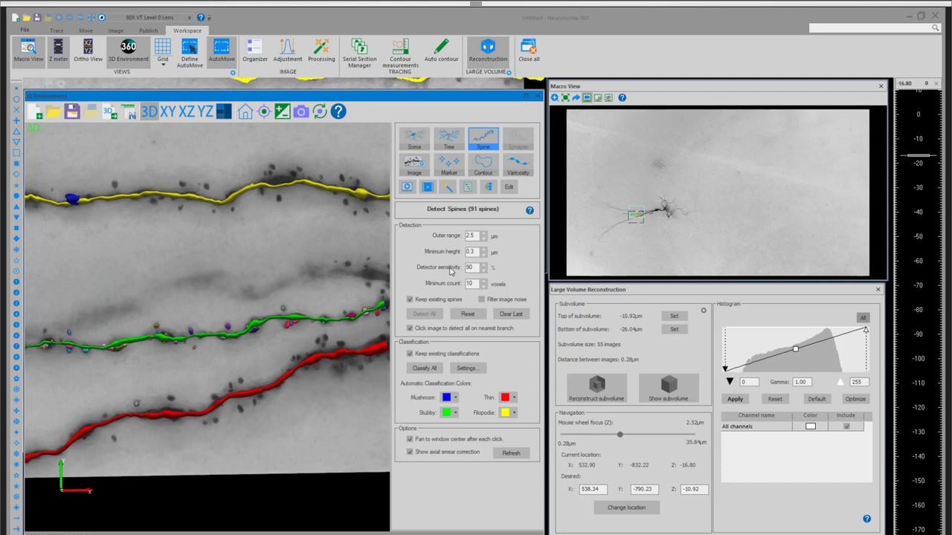
# Disable nearest-branch detection and model one single spine above and one below the red dendrite
pyautogui.scroll(3, 208, 327)
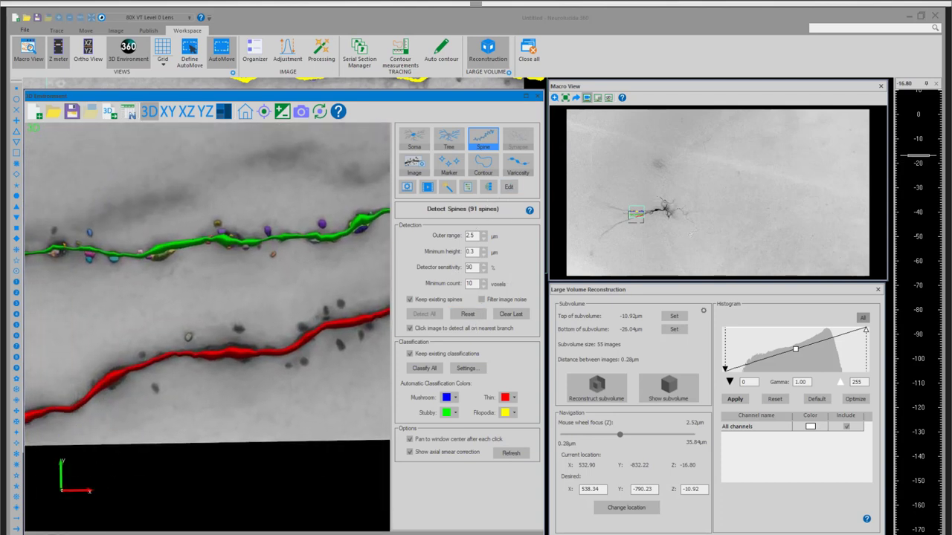
pyautogui.click(409, 328)
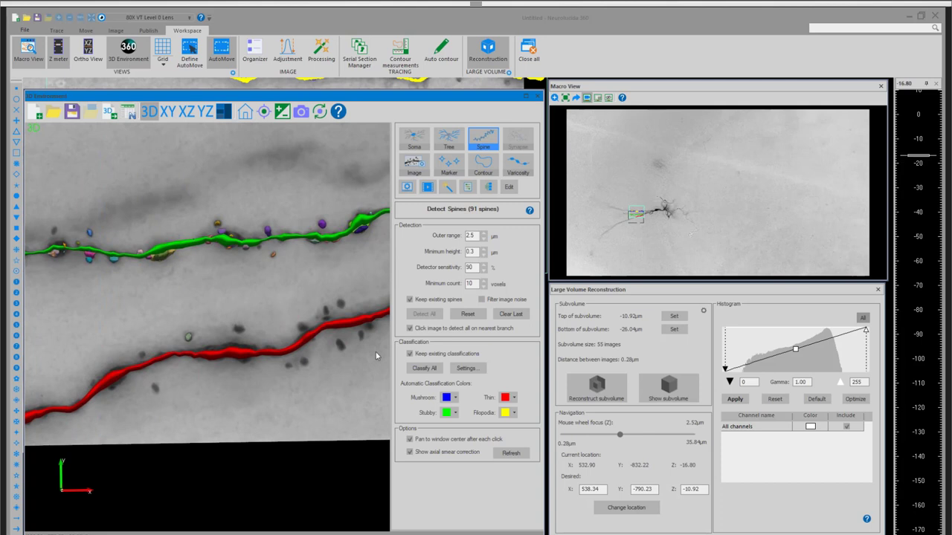
pyautogui.click(239, 329)
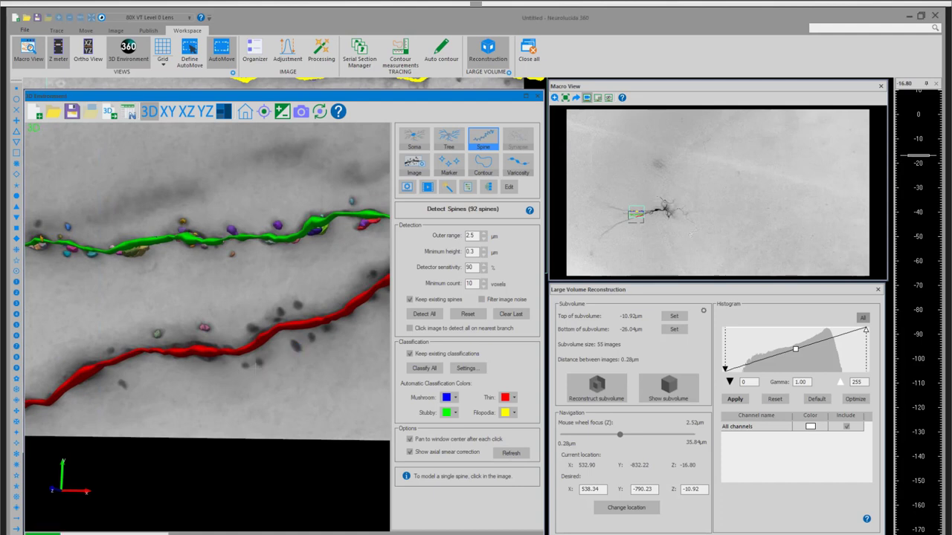
pyautogui.click(296, 345)
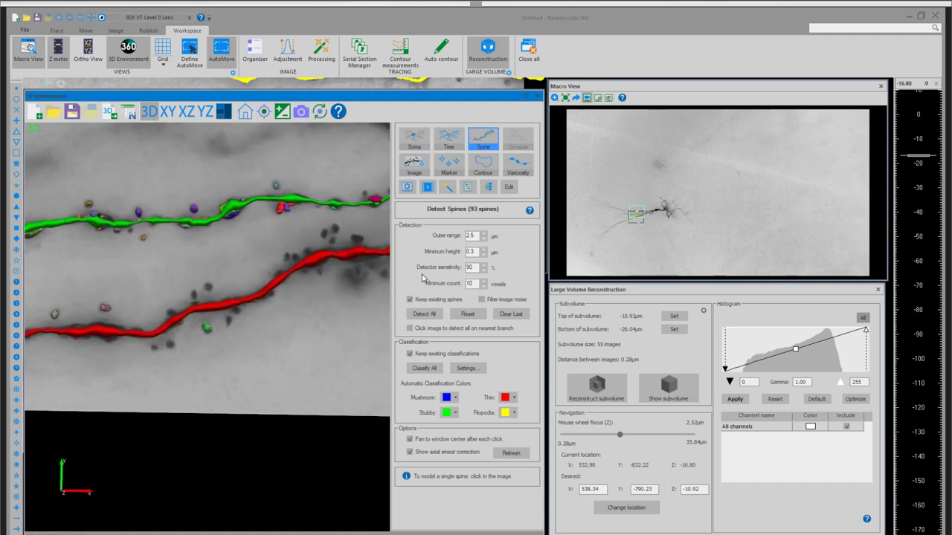
# Re-enable nearest-branch detection, set the detector sensitivity to 85%, and detect all spines along the red dendrite
pyautogui.click(409, 328)
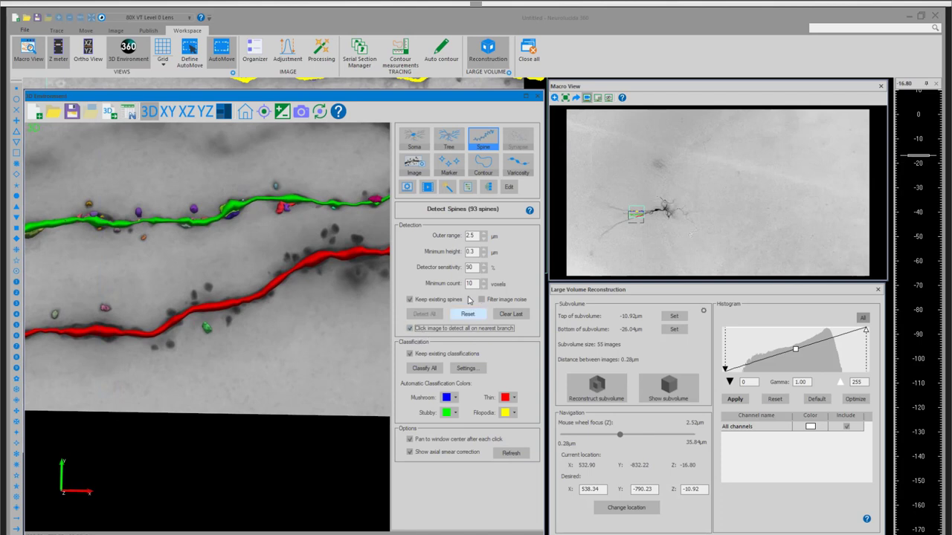
pyautogui.click(485, 270)
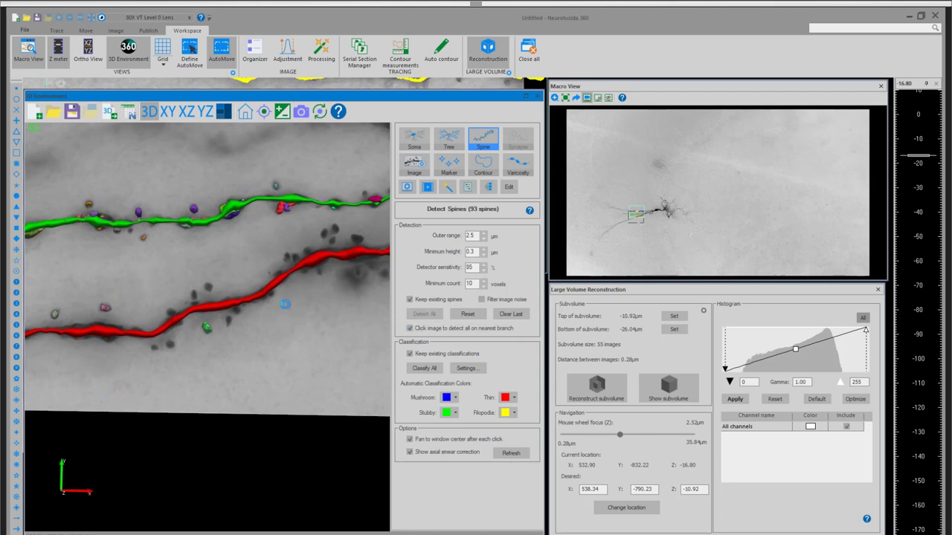
pyautogui.click(352, 315)
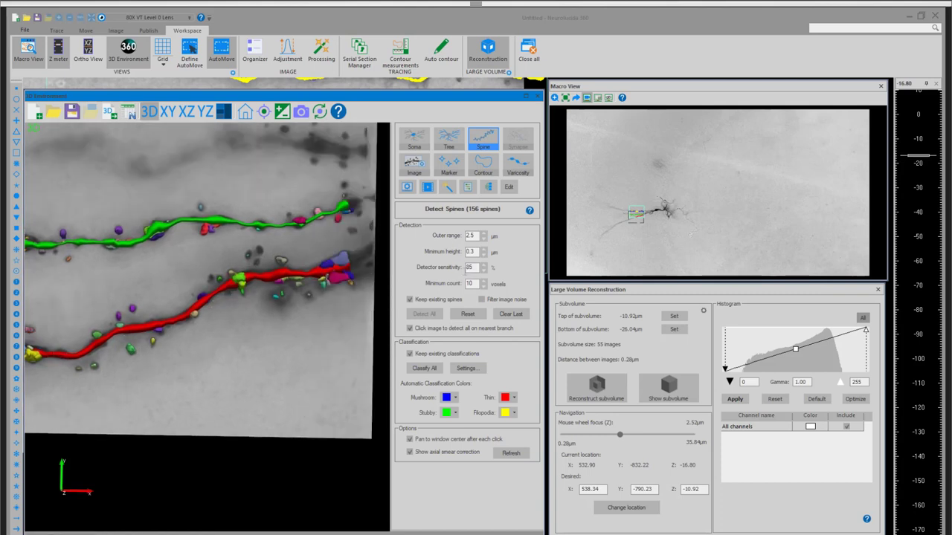
# Clear the last spine detection on the red dendrite and reset the 3D view to its home position
pyautogui.click(515, 316)
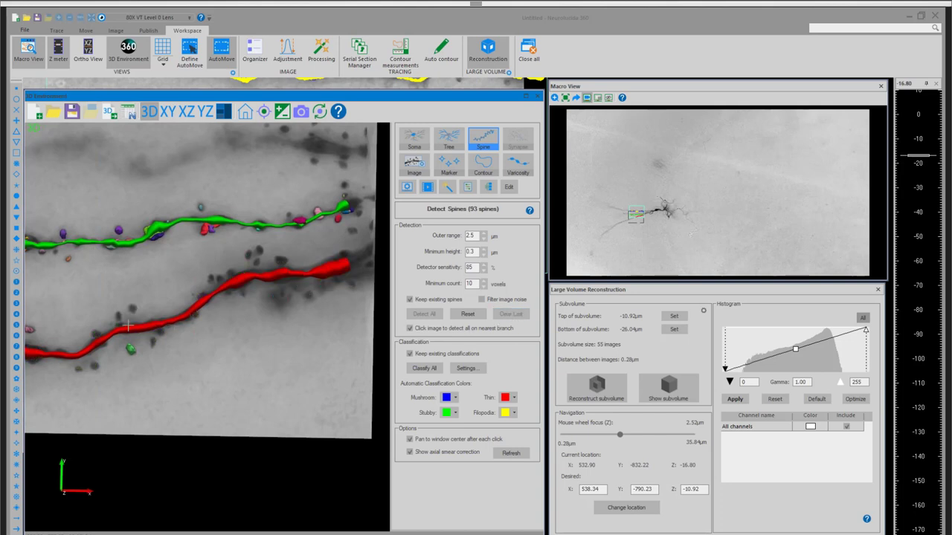
pyautogui.moveTo(128, 326); pyautogui.dragTo(98, 212)
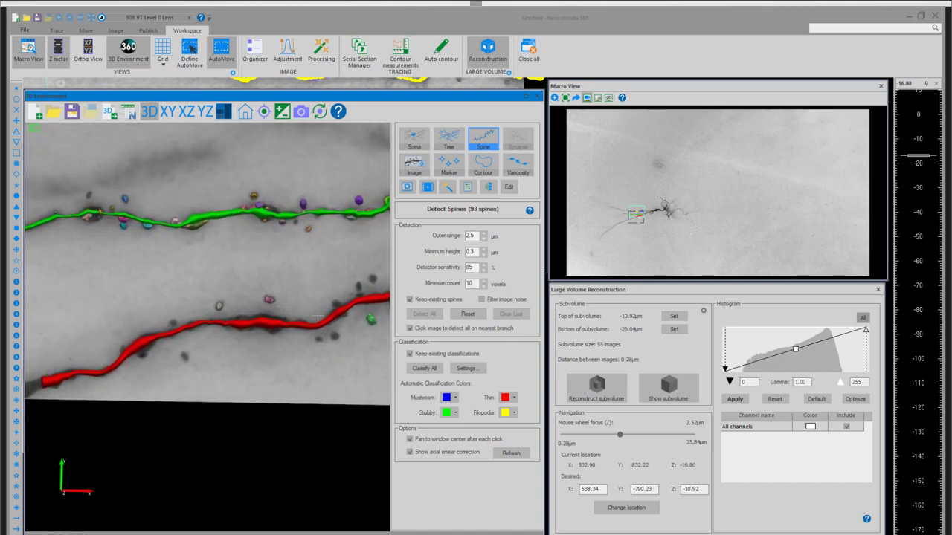
pyautogui.moveTo(257, 326); pyautogui.dragTo(188, 335)
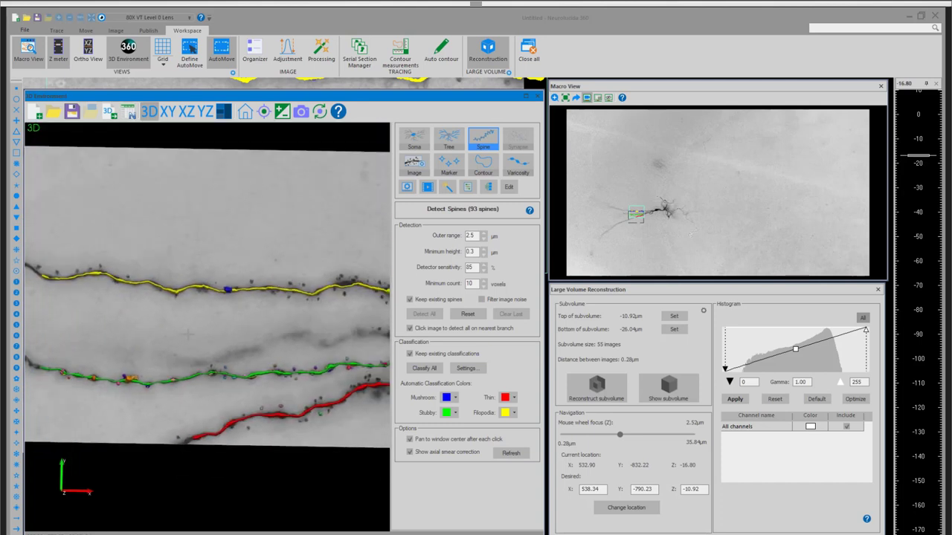
pyautogui.click(245, 112)
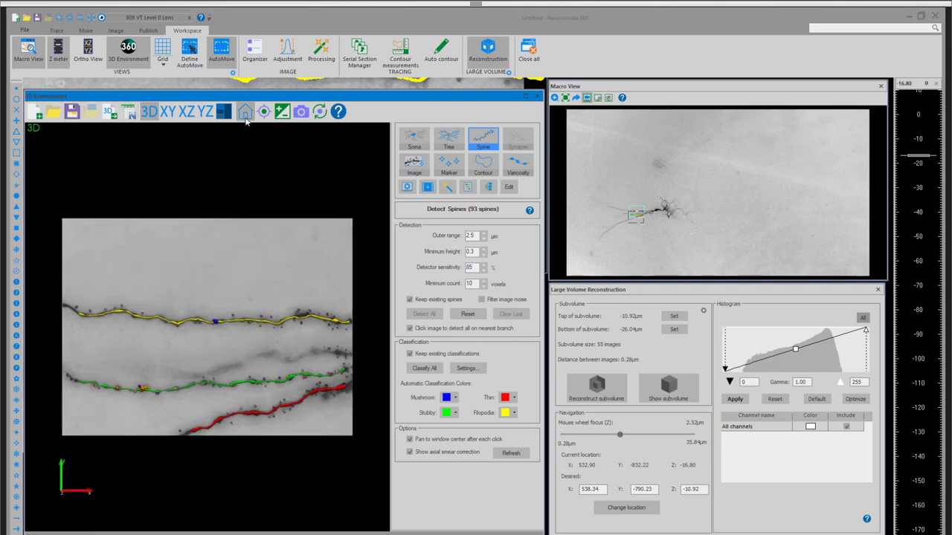
# Examine the detected spines along the green dendrite up close, comparing them with the raw image by hiding and reshowing the tracing
pyautogui.scroll(2, 265, 305)
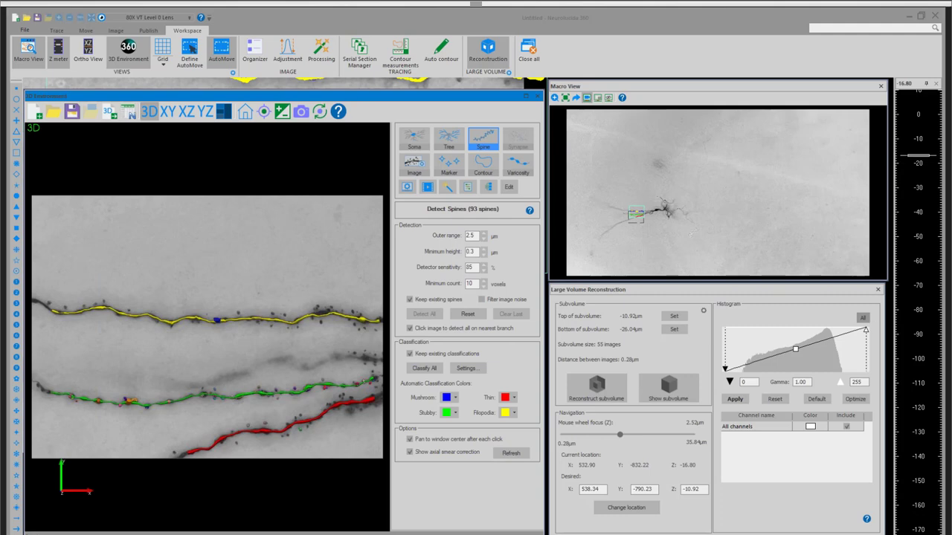
pyautogui.scroll(3, 207, 327)
pyautogui.scroll(5, 208, 453)
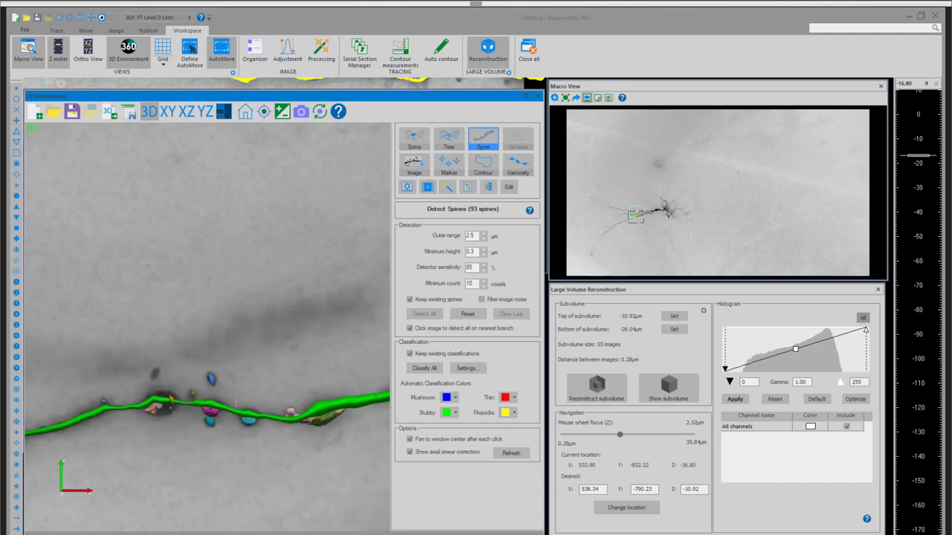
pyautogui.scroll(3, 235, 404)
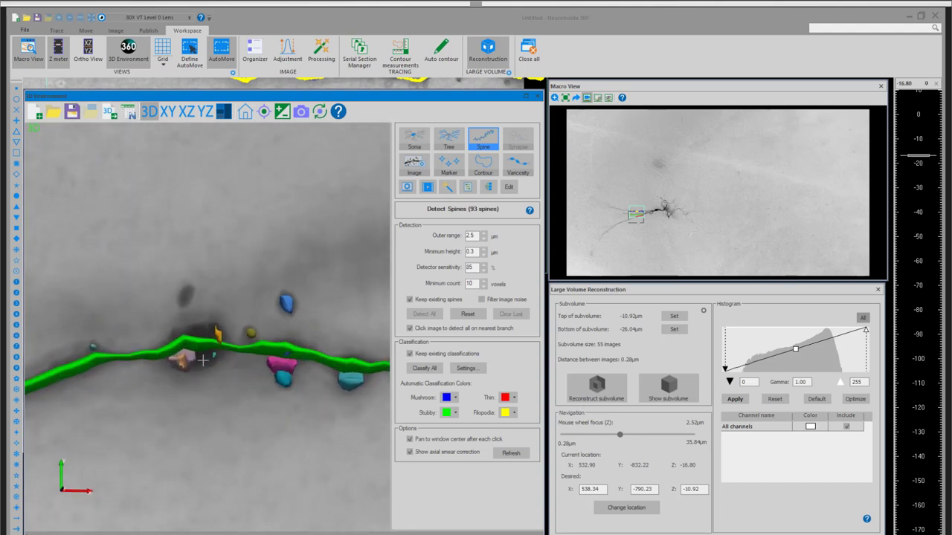
pyautogui.moveTo(216, 369); pyautogui.dragTo(195, 364)
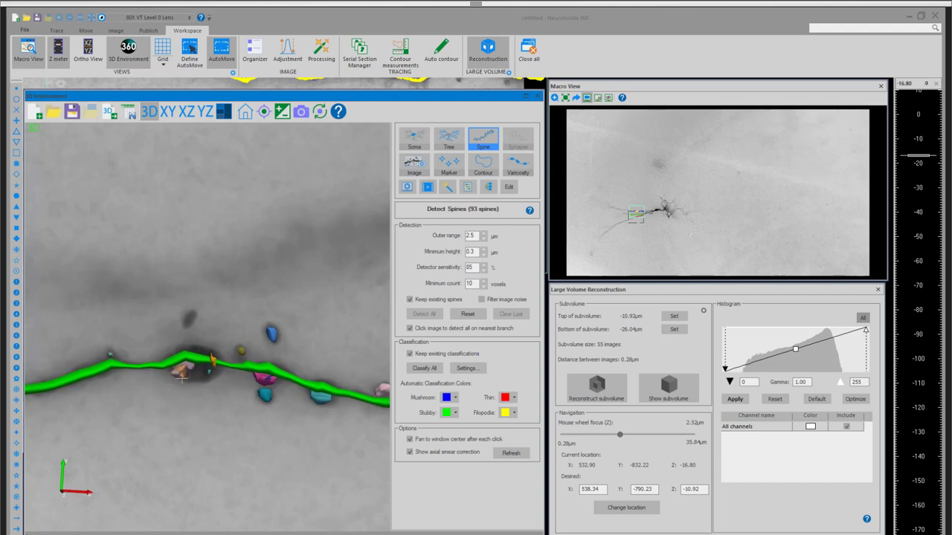
pyautogui.moveTo(195, 375)
pyautogui.mouseDown()
pyautogui.moveTo(204, 374)
pyautogui.moveTo(191, 368)
pyautogui.mouseUp()
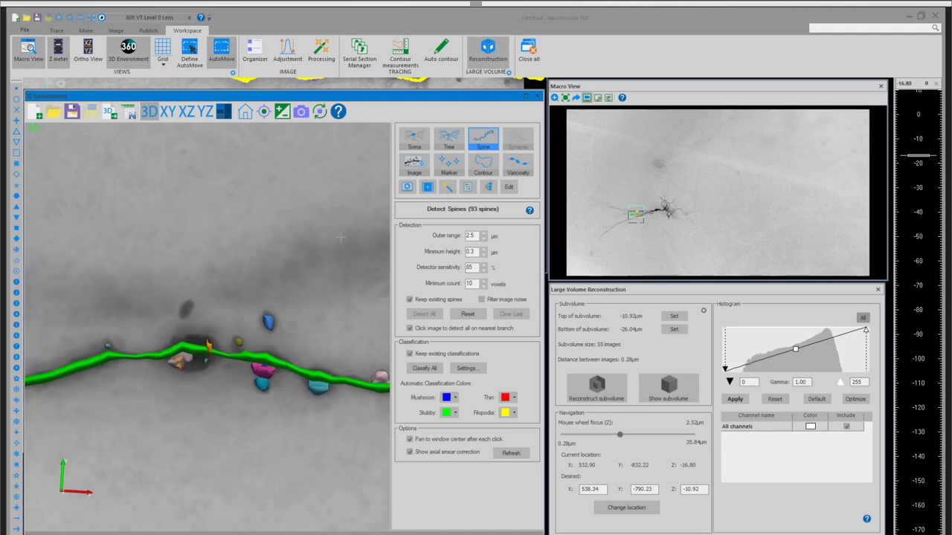
pyautogui.click(282, 111)
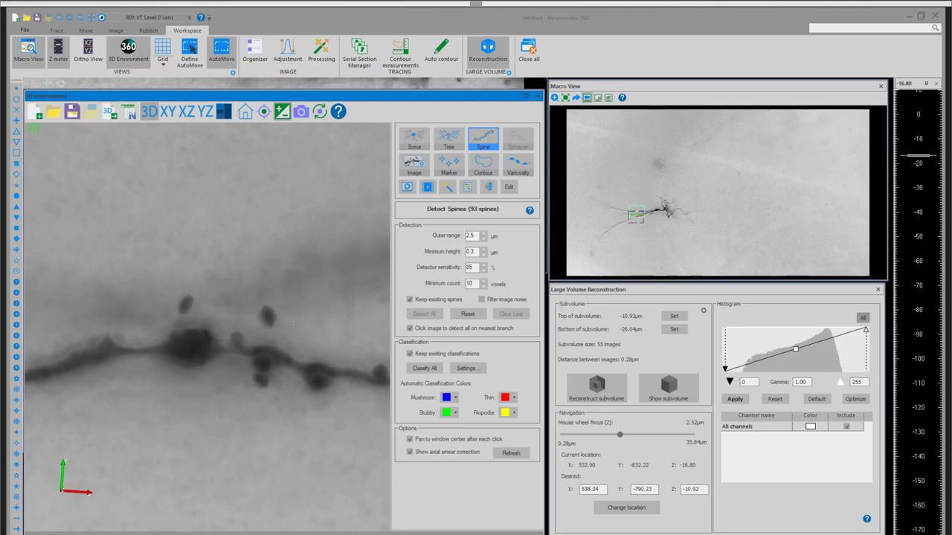
pyautogui.click(282, 111)
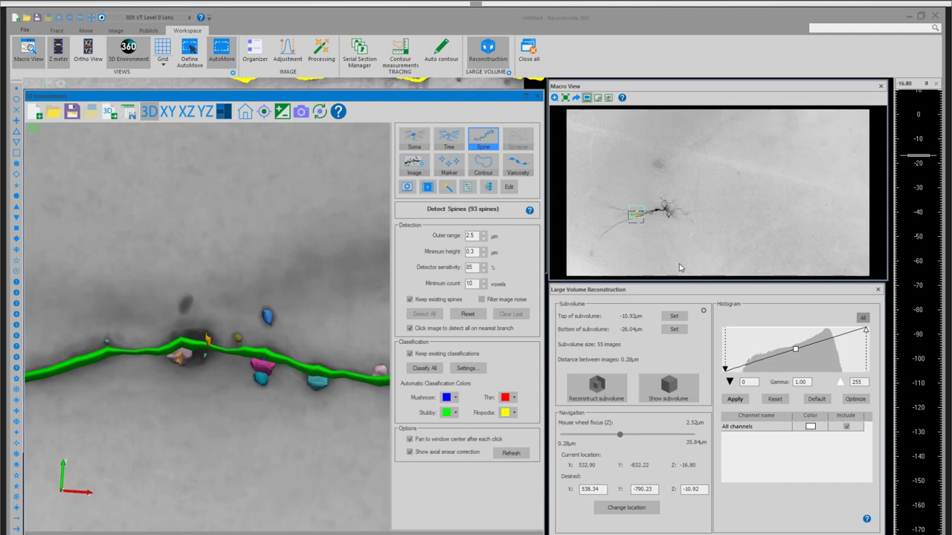
# Move the view frame in the Macro View toward the cell body and hide the 3D Environment window
pyautogui.click(658, 212)
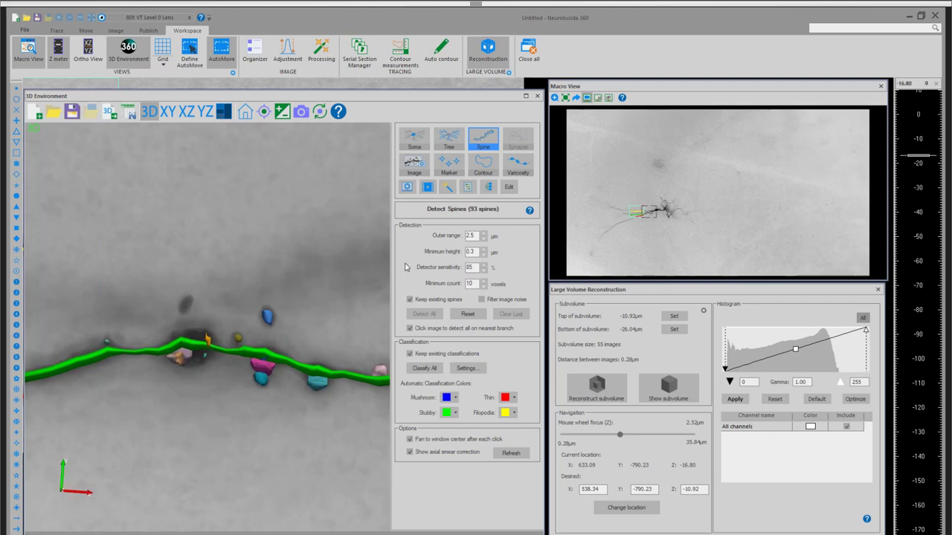
pyautogui.scroll(-5, 302, 289)
pyautogui.moveTo(303, 289)
pyautogui.mouseDown()
pyautogui.moveTo(303, 260)
pyautogui.moveTo(302, 349)
pyautogui.mouseUp()
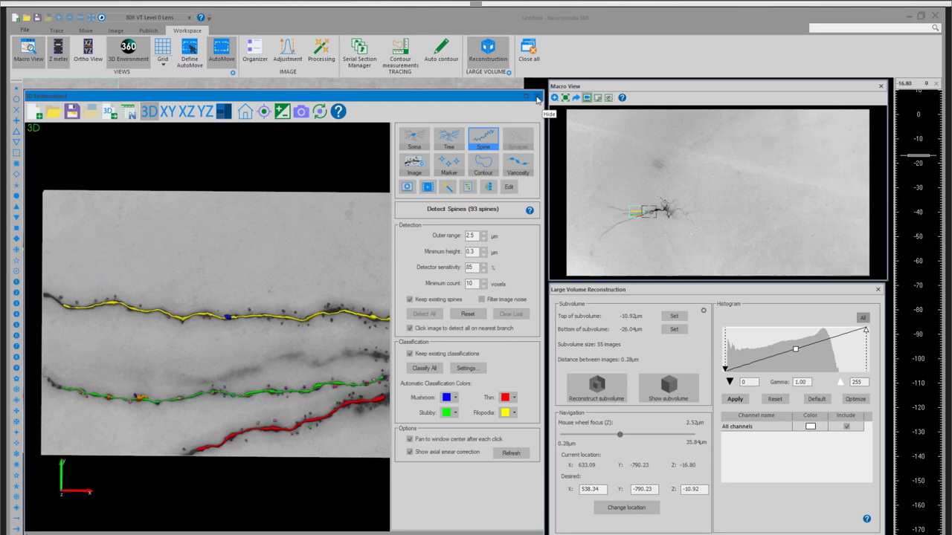
pyautogui.click(537, 99)
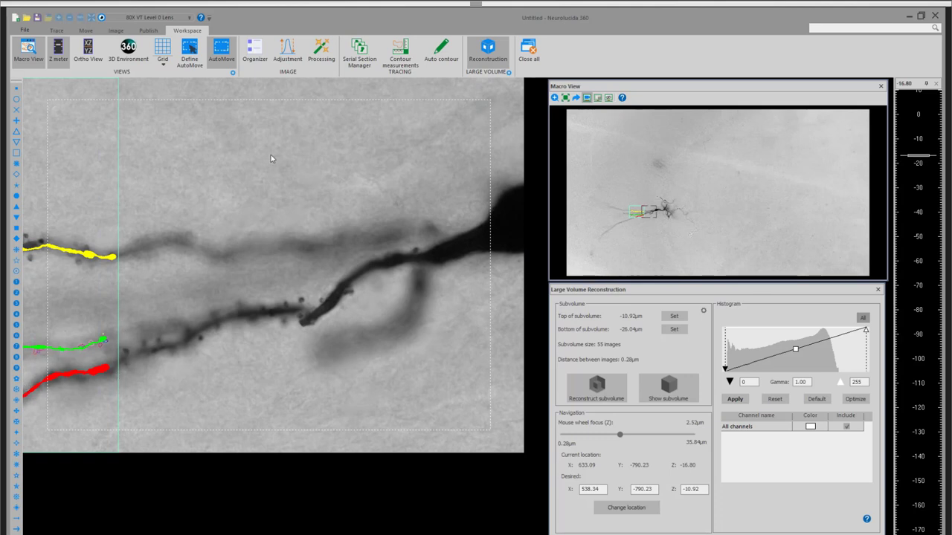
# Reposition the view frame in the Macro View to bring the traced dendrites and their untraced continuation toward the cell body into view
pyautogui.click(636, 215)
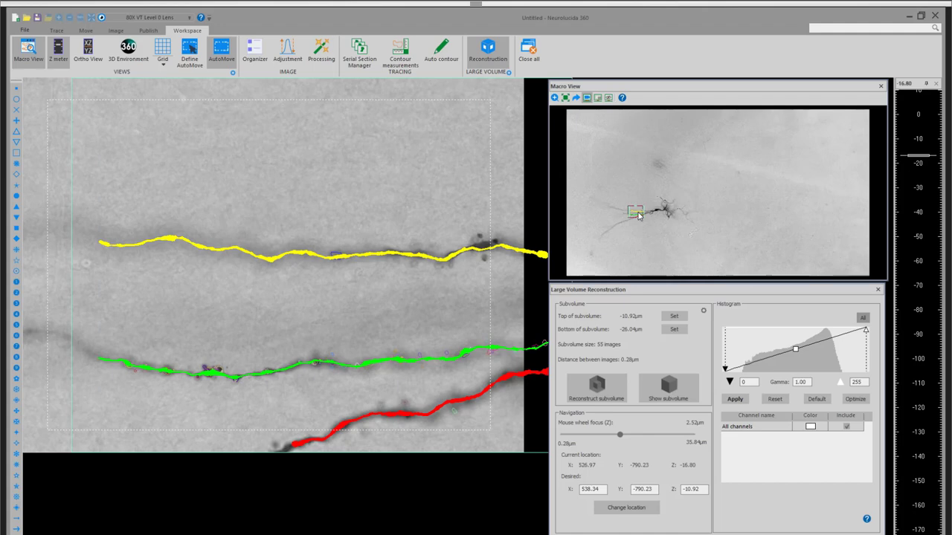
pyautogui.click(637, 215)
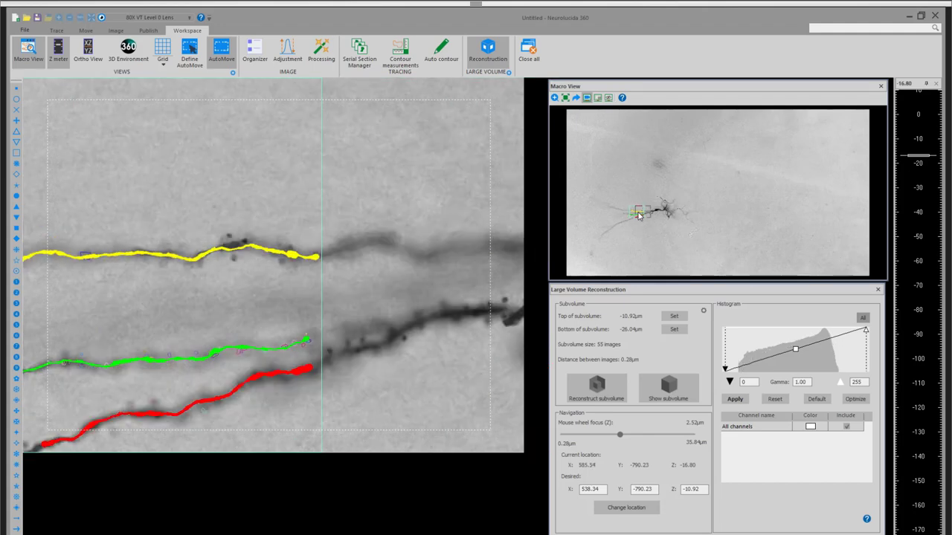
pyautogui.click(637, 215)
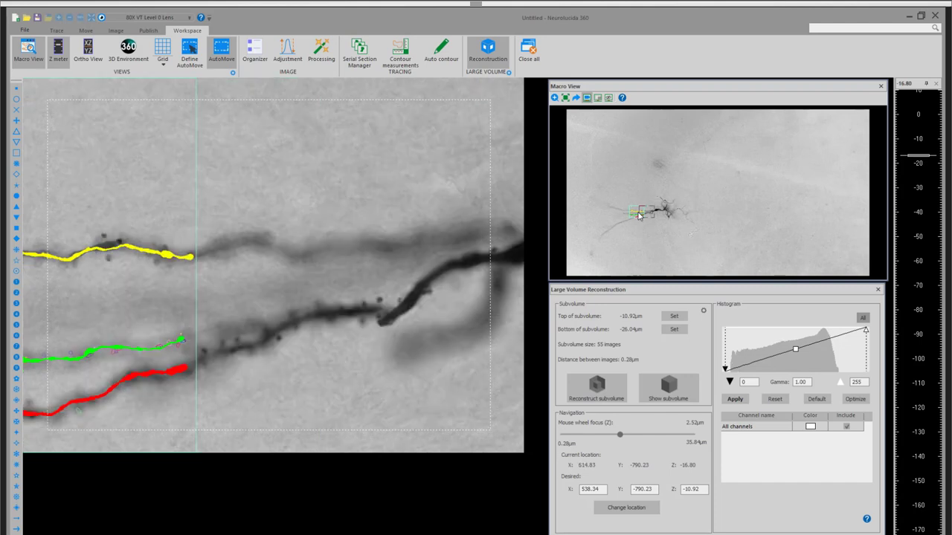
pyautogui.click(687, 219)
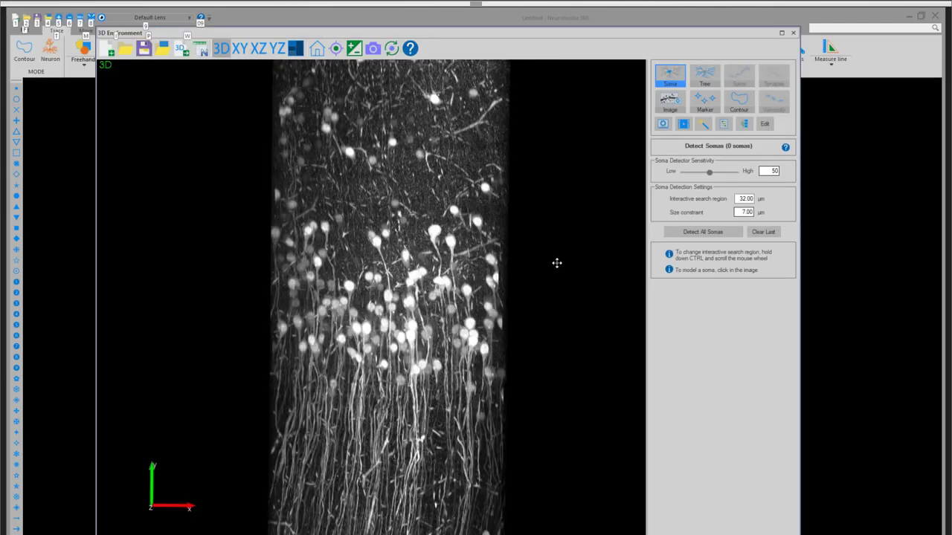
# Model the bright soma above the dense cell layer, using an interactive search region of 36 µm
pyautogui.moveTo(557, 261); pyautogui.dragTo(478, 267)
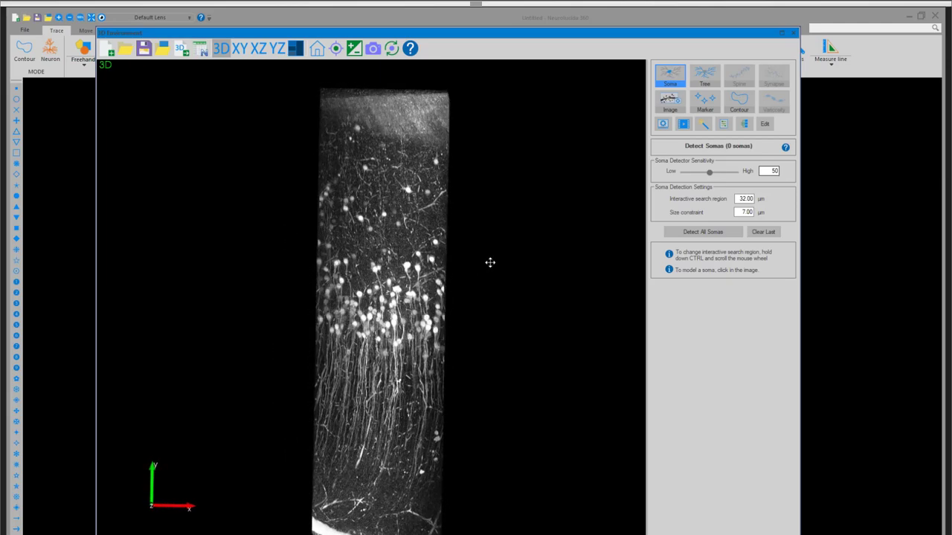
pyautogui.scroll(10, 453, 304)
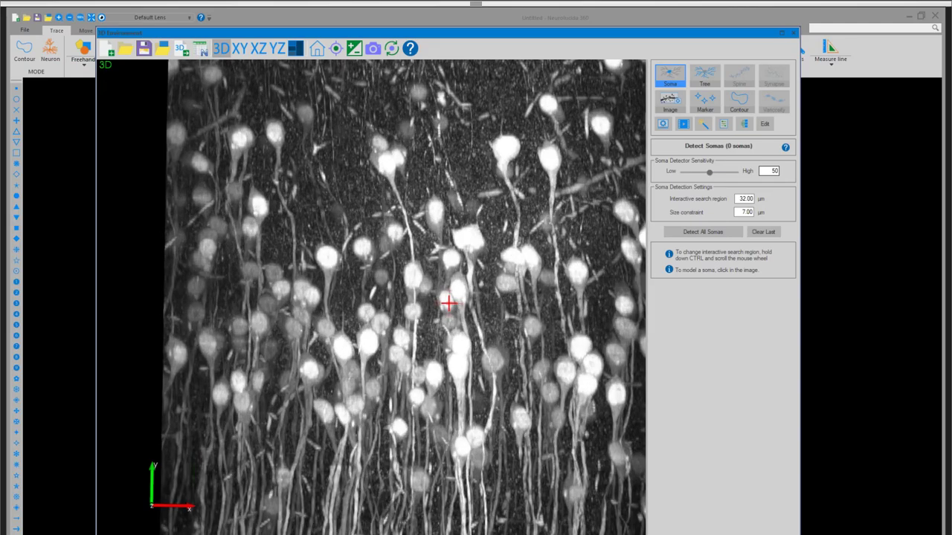
pyautogui.moveTo(449, 303); pyautogui.dragTo(403, 372)
pyautogui.scroll(5, 409, 264)
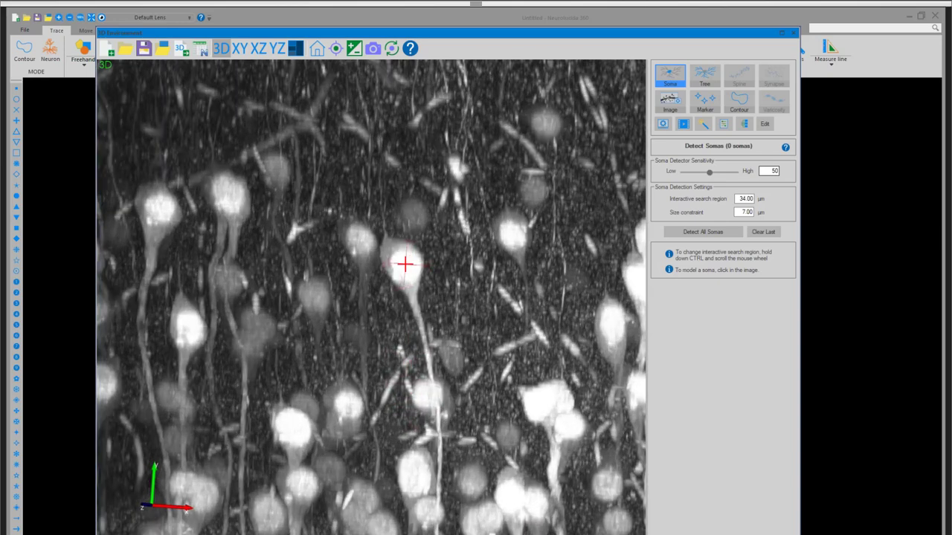
pyautogui.click(400, 264)
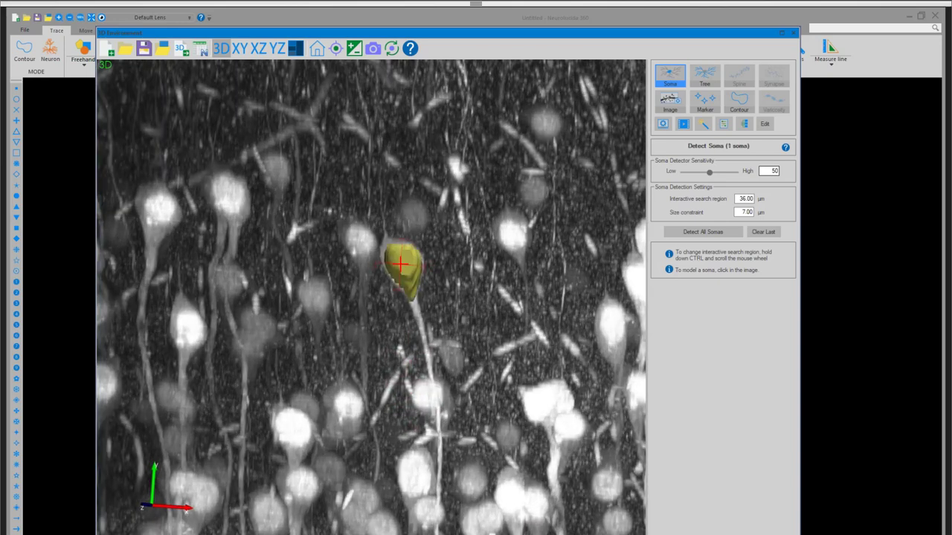
# Model three more somas around the yellow one, reducing the interactive search region to 34 µm after the first of them
pyautogui.moveTo(400, 264); pyautogui.dragTo(357, 320)
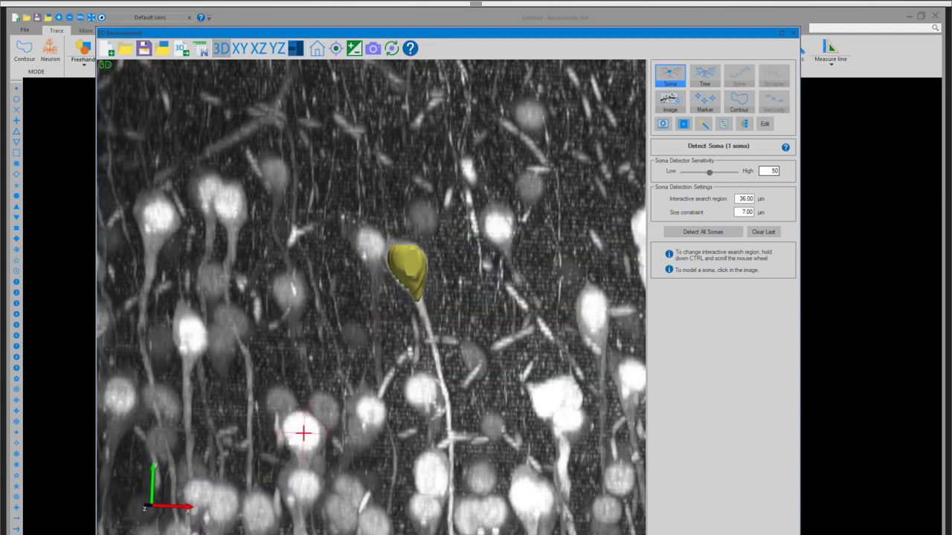
pyautogui.click(303, 434)
pyautogui.moveTo(303, 433); pyautogui.dragTo(551, 232)
pyautogui.keyDown('ctrl'); pyautogui.scroll(-2, 490, 113); pyautogui.keyUp('ctrl')
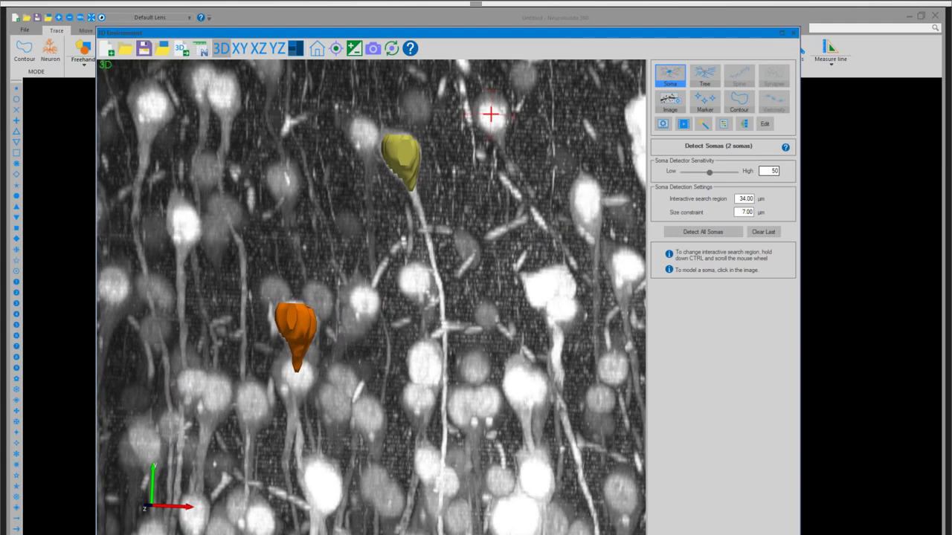
pyautogui.click(490, 113)
pyautogui.moveTo(550, 187); pyautogui.dragTo(508, 195)
pyautogui.moveTo(428, 200); pyautogui.dragTo(382, 247)
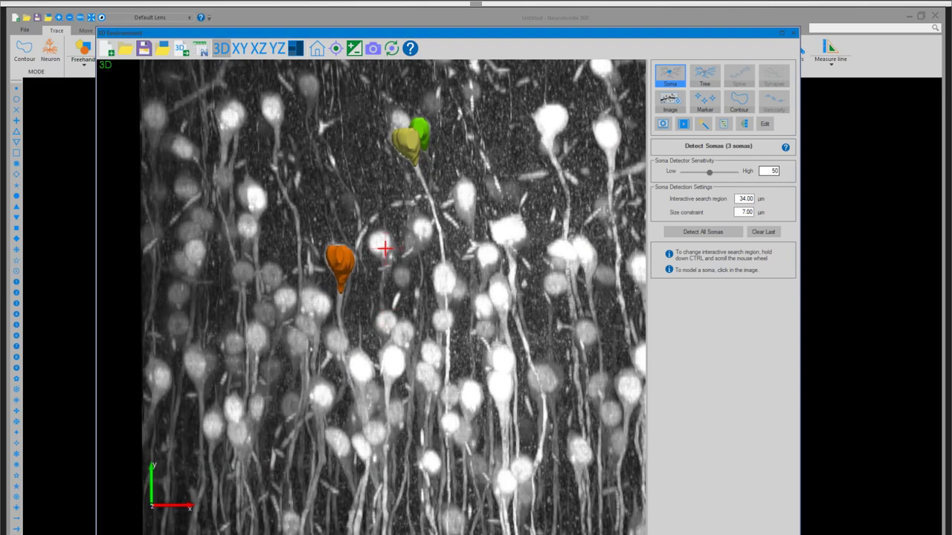
pyautogui.click(381, 244)
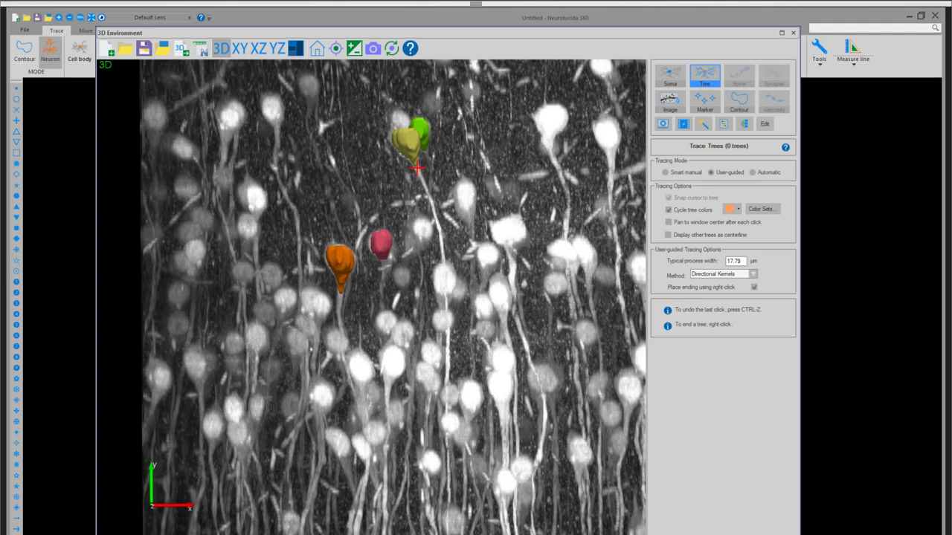
# Enable panning to the window center after each click and trace the long process descending from the orange soma to its ending
pyautogui.click(687, 223)
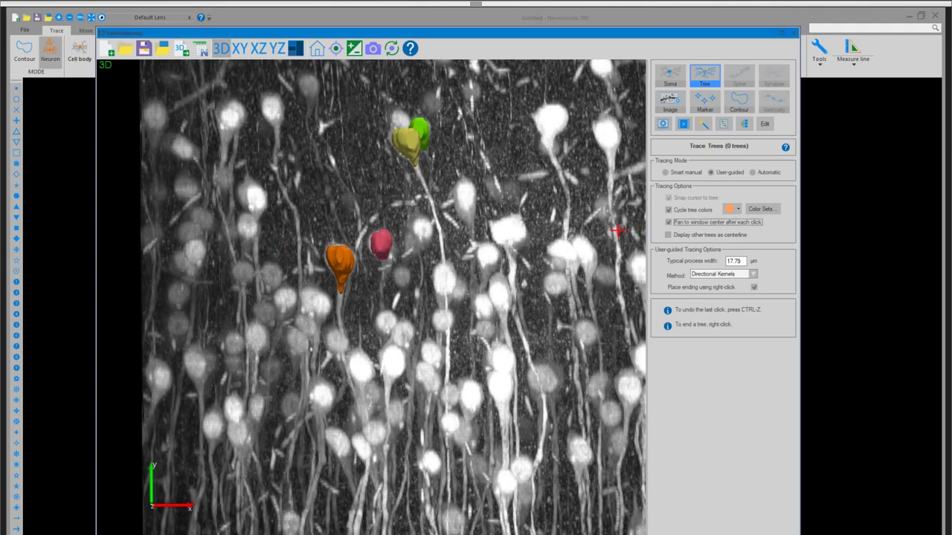
pyautogui.click(339, 297)
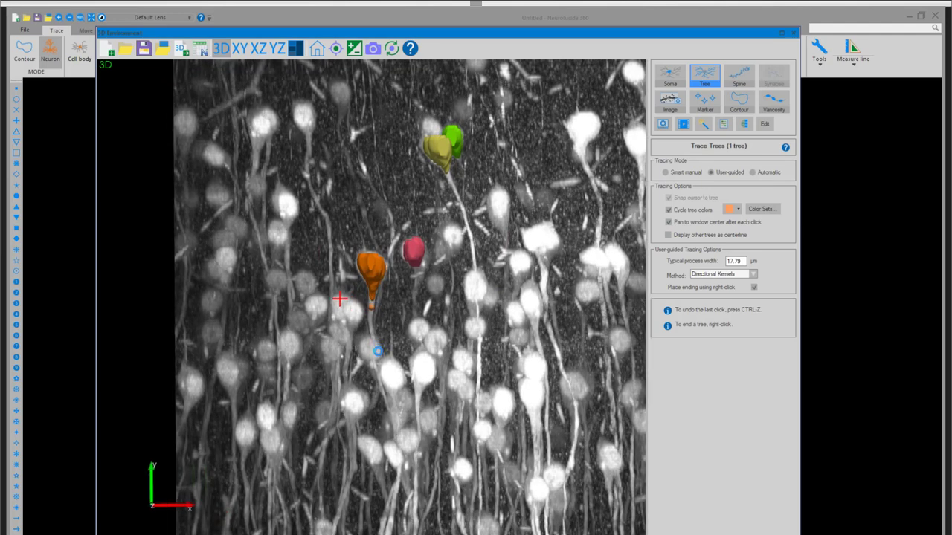
pyautogui.click(382, 366)
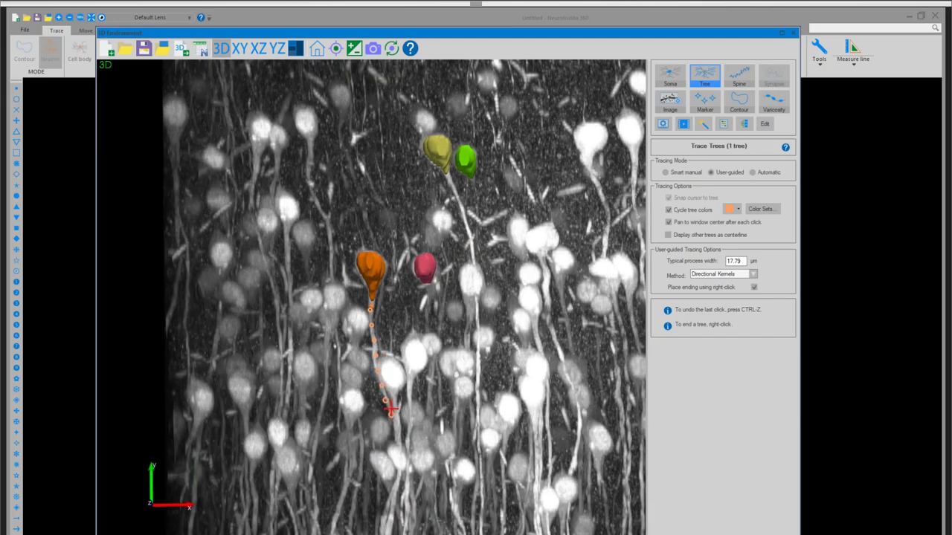
pyautogui.click(391, 408)
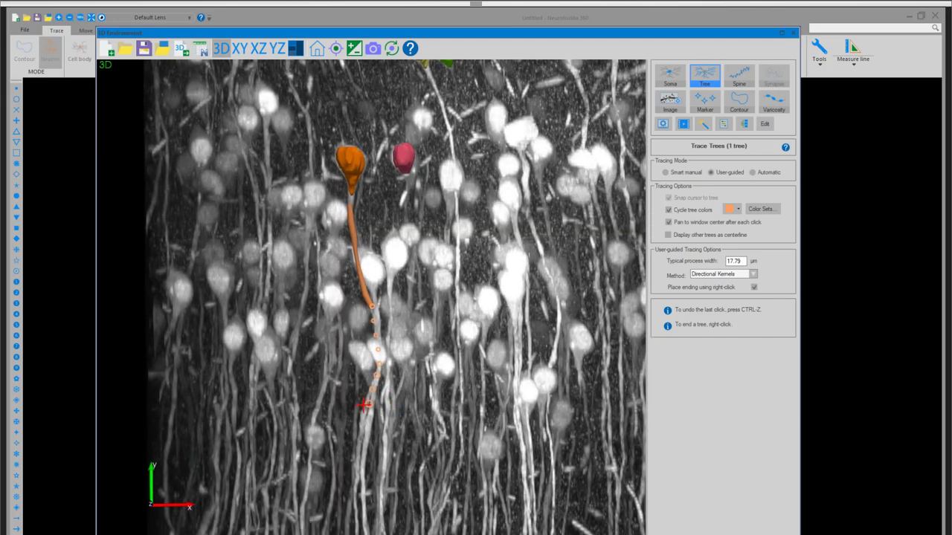
pyautogui.click(365, 405)
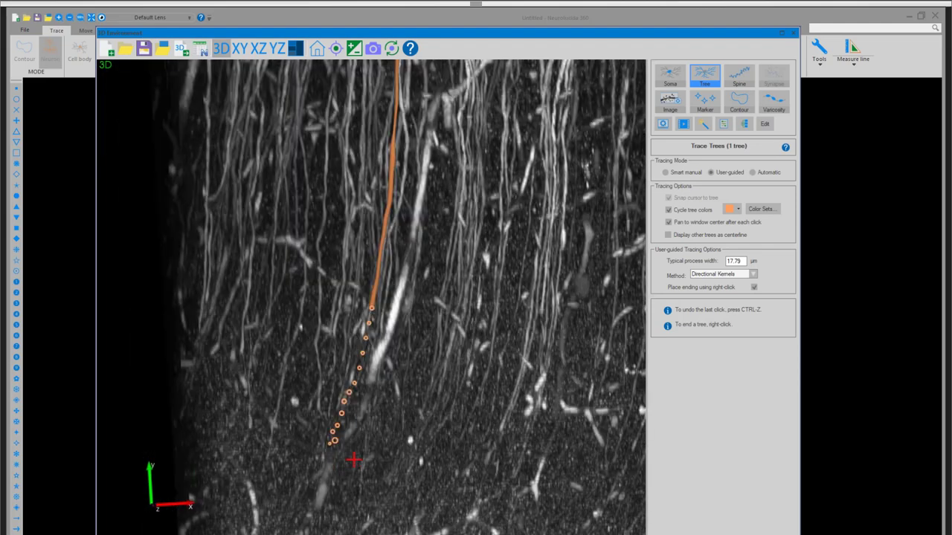
pyautogui.rightClick(351, 449)
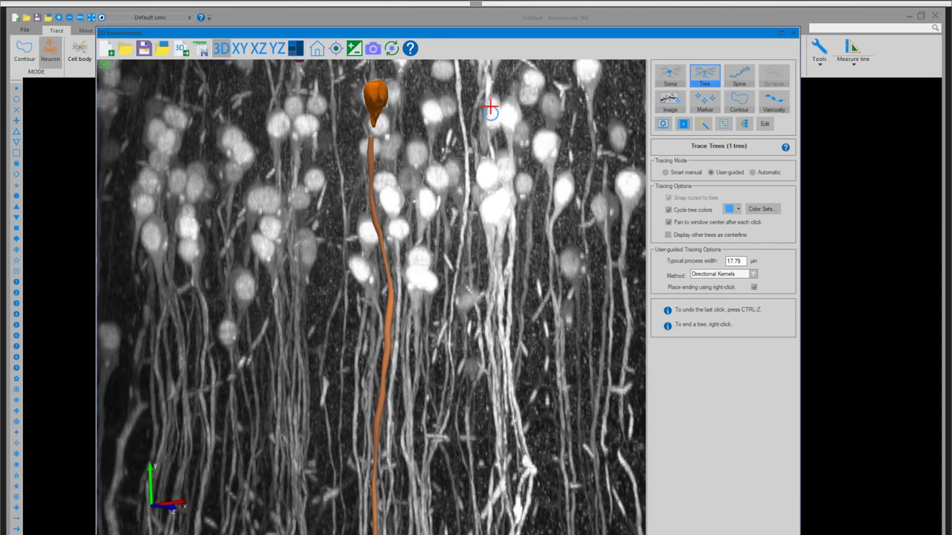
# Trace the process descending from the yellow soma with user-guided Directional Kernels and place its ending
pyautogui.moveTo(493, 106); pyautogui.dragTo(480, 250, button='middle')
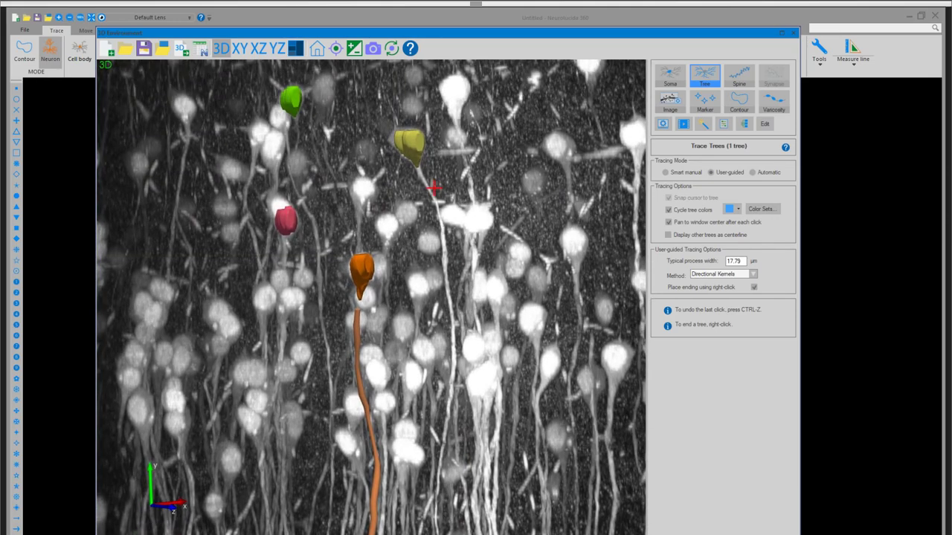
pyautogui.click(420, 173)
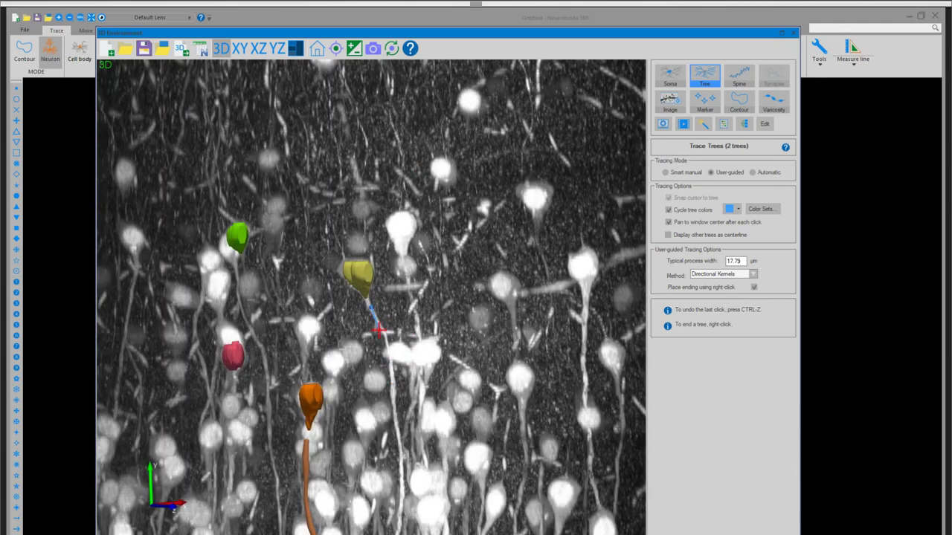
pyautogui.click(388, 380)
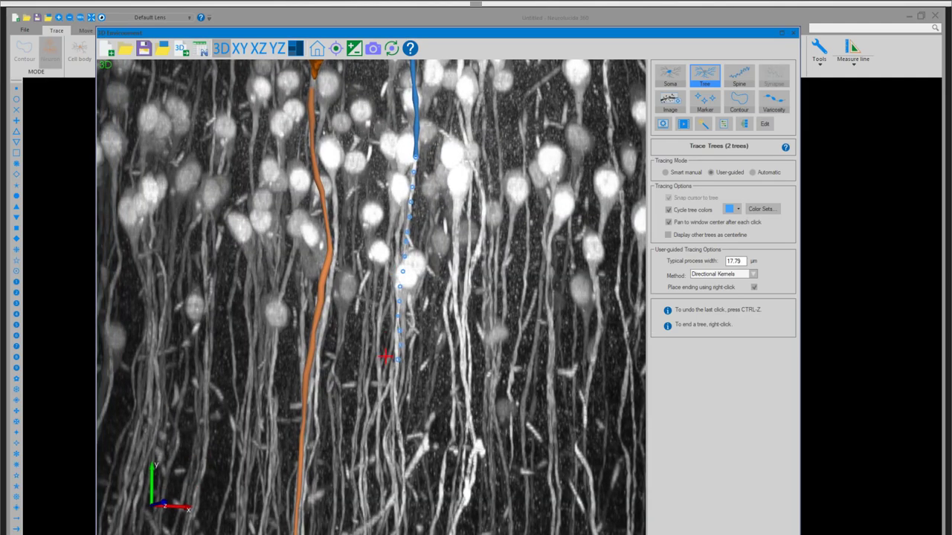
pyautogui.click(385, 356)
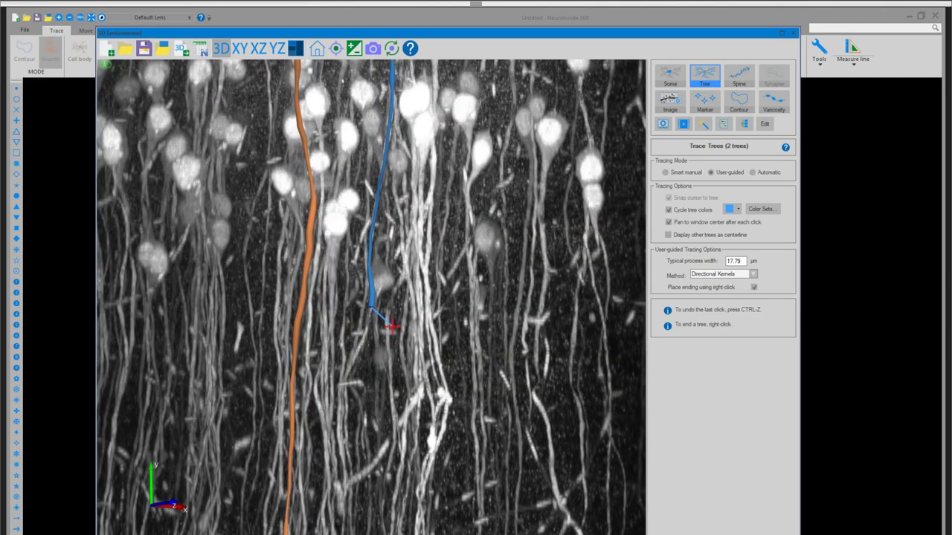
pyautogui.click(360, 348)
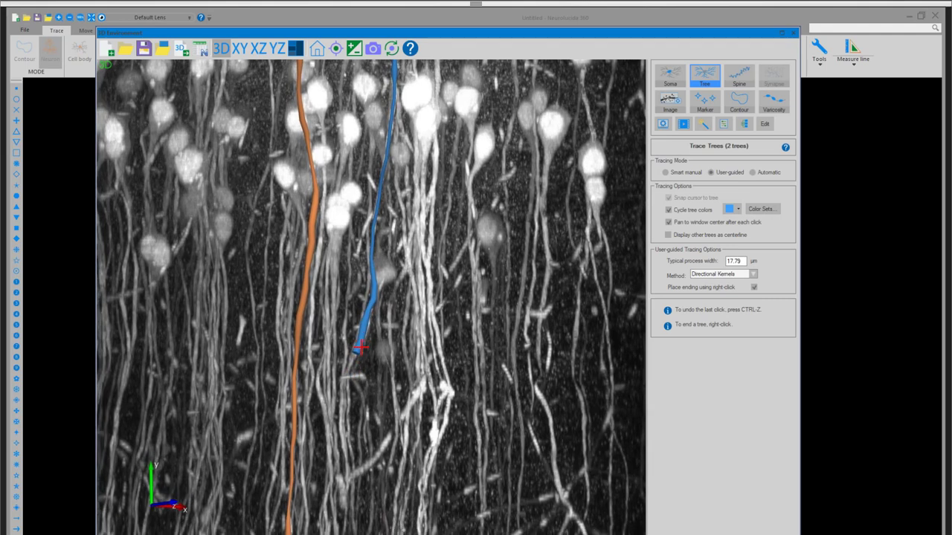
pyautogui.rightClick(367, 404)
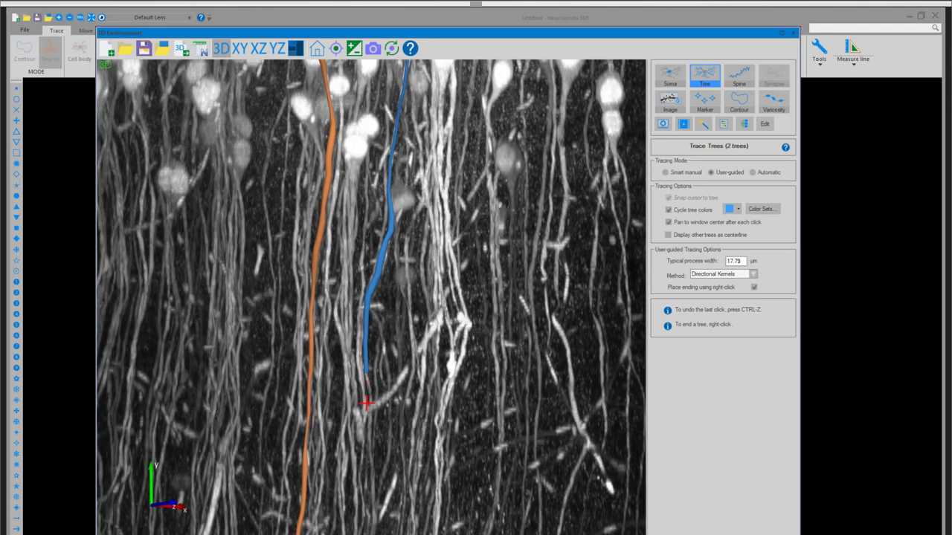
# Trace a third process descending from the bright soma beyond the orange one with user-guided Voxel Scooping, and place its ending
pyautogui.click(725, 274)
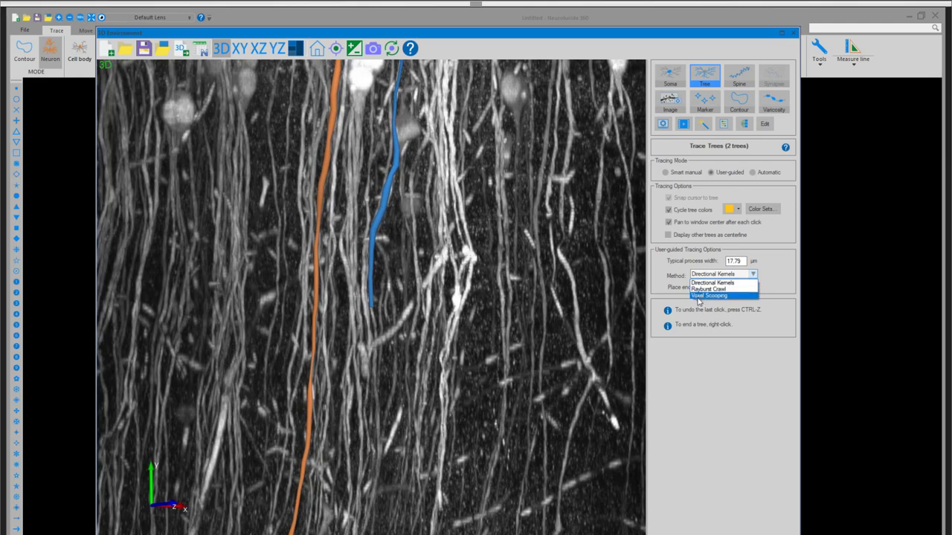
pyautogui.click(703, 296)
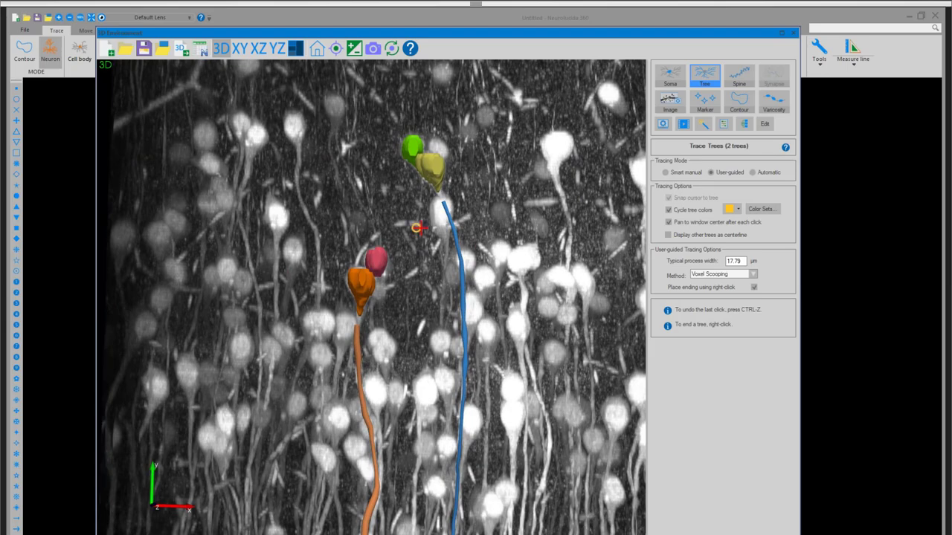
pyautogui.moveTo(418, 228)
pyautogui.mouseDown()
pyautogui.moveTo(394, 226)
pyautogui.moveTo(481, 231)
pyautogui.moveTo(450, 229)
pyautogui.mouseUp()
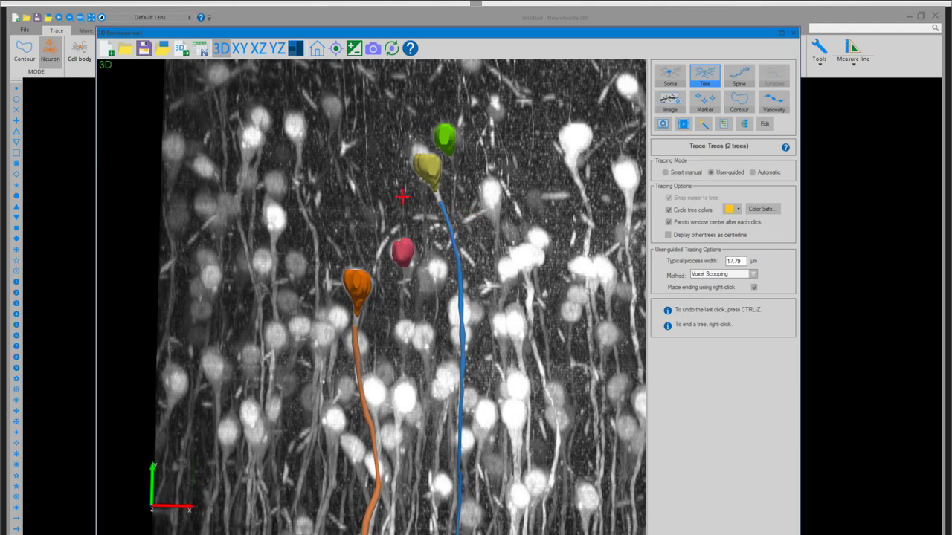
pyautogui.click(298, 147)
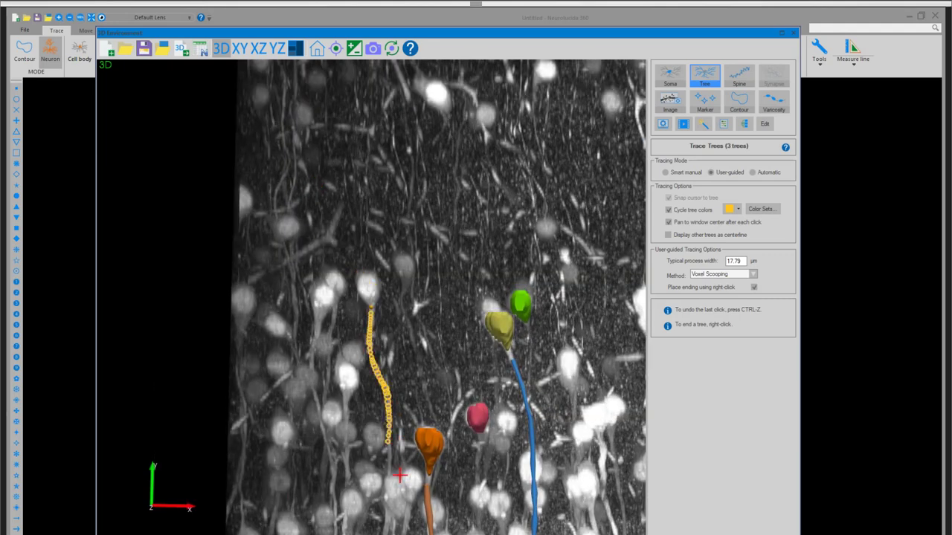
pyautogui.click(388, 438)
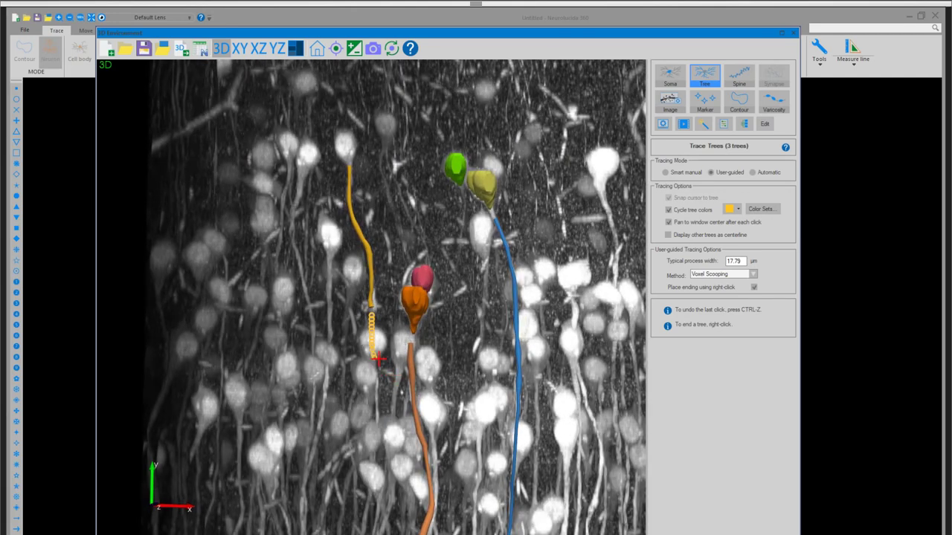
pyautogui.click(374, 369)
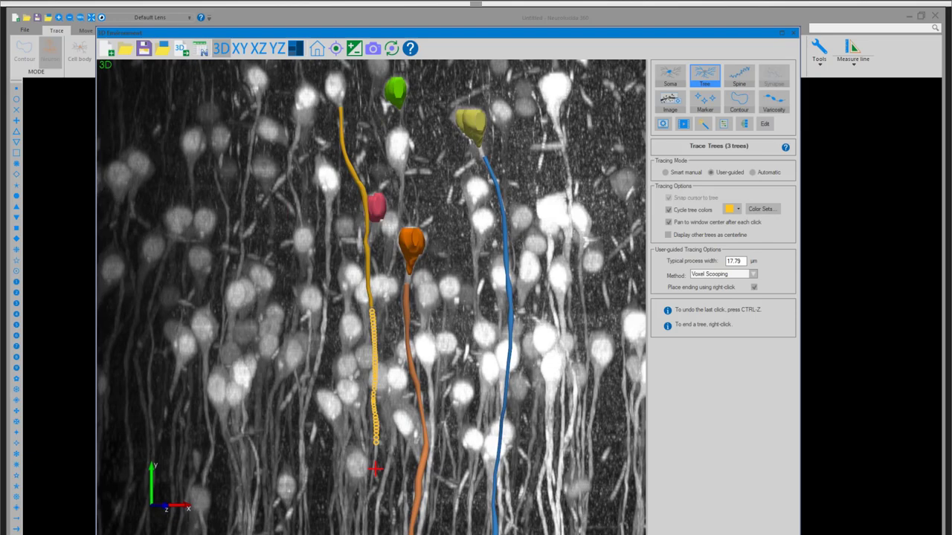
pyautogui.click(375, 469)
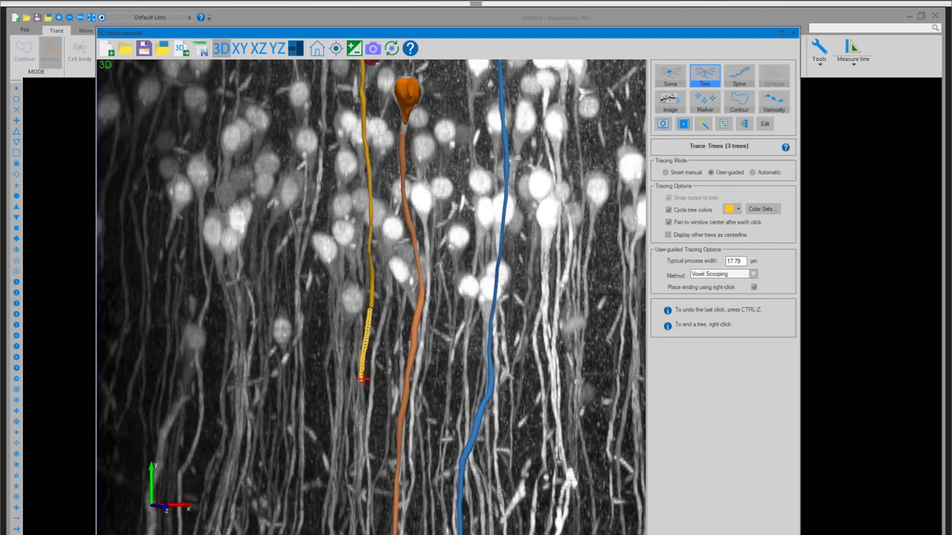
pyautogui.click(357, 427)
pyautogui.rightClick(358, 427)
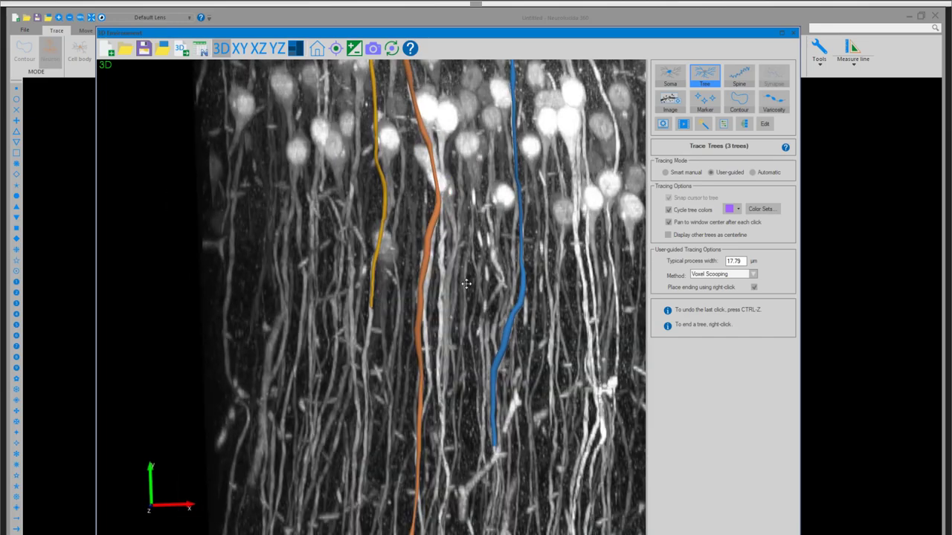
# Show the individual points of the traced trees for editing and enlarge the point display
pyautogui.scroll(5, 455, 209)
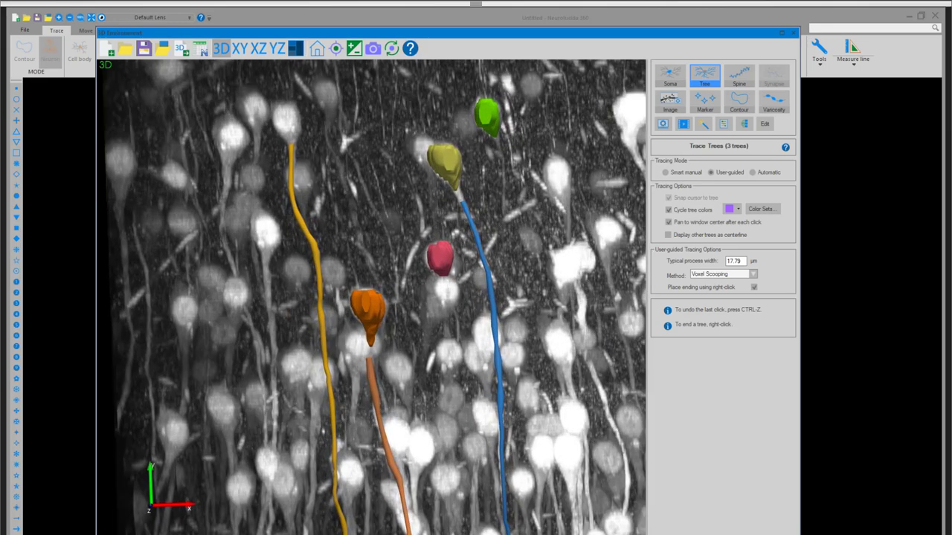
pyautogui.scroll(-5, 450, 238)
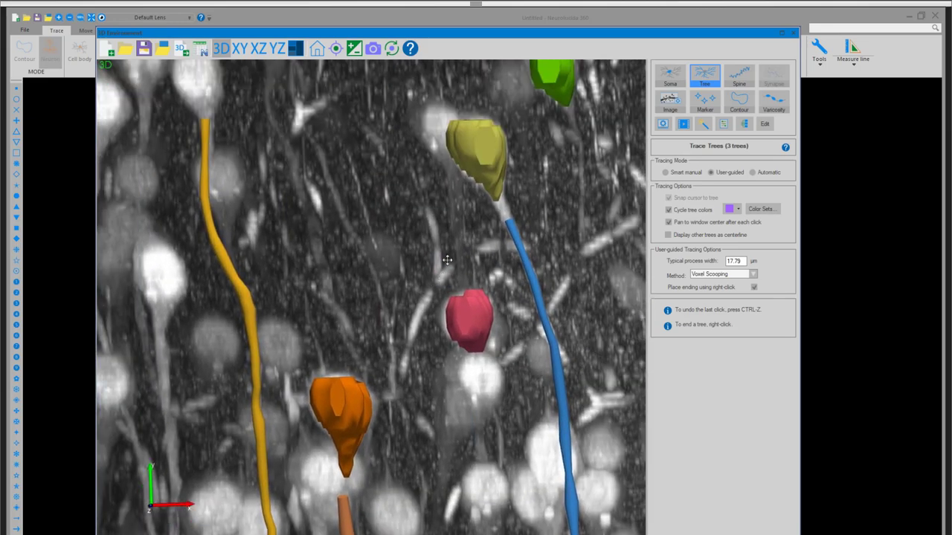
pyautogui.moveTo(383, 249); pyautogui.dragTo(402, 243)
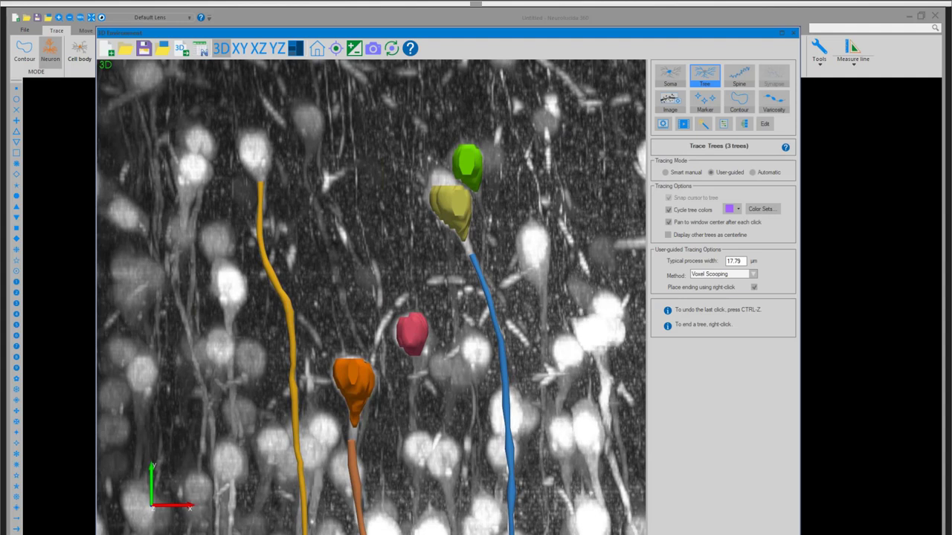
pyautogui.click(763, 125)
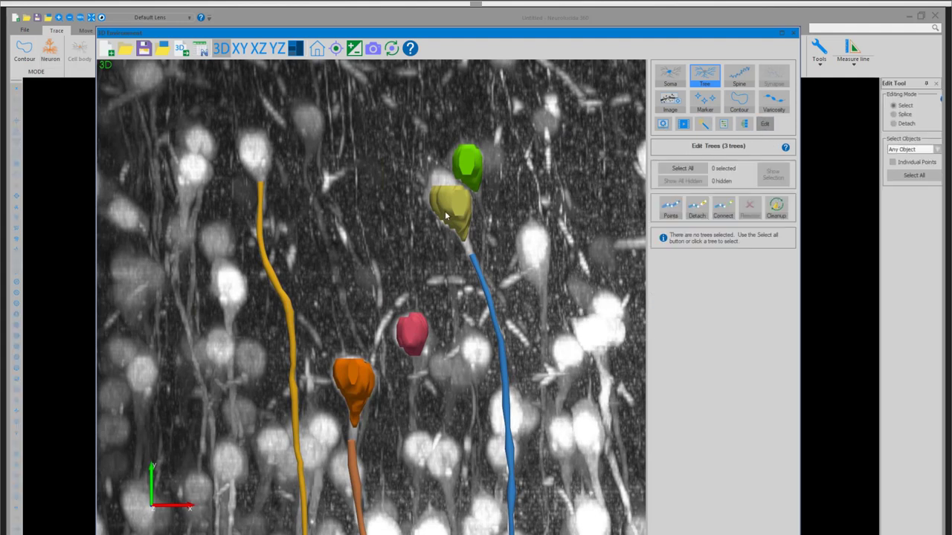
pyautogui.click(677, 215)
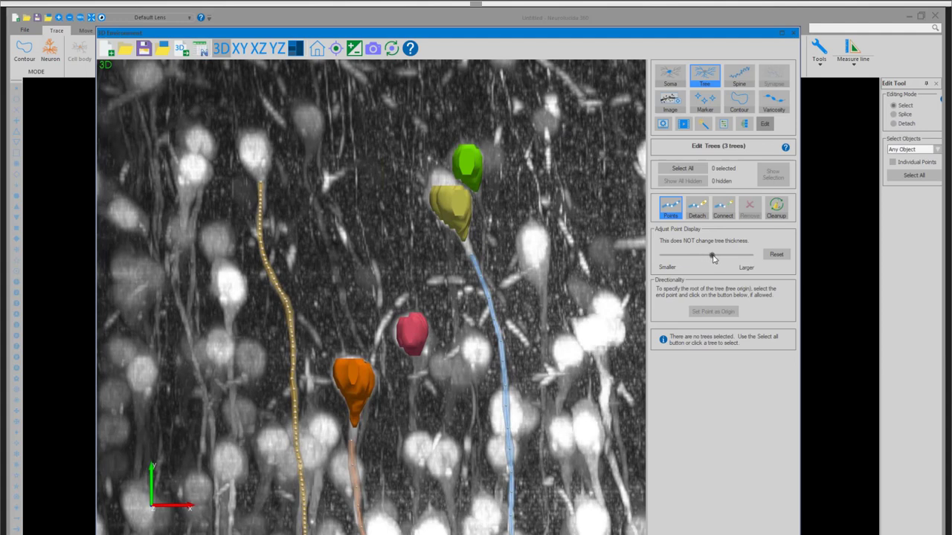
pyautogui.moveTo(712, 257); pyautogui.dragTo(747, 258)
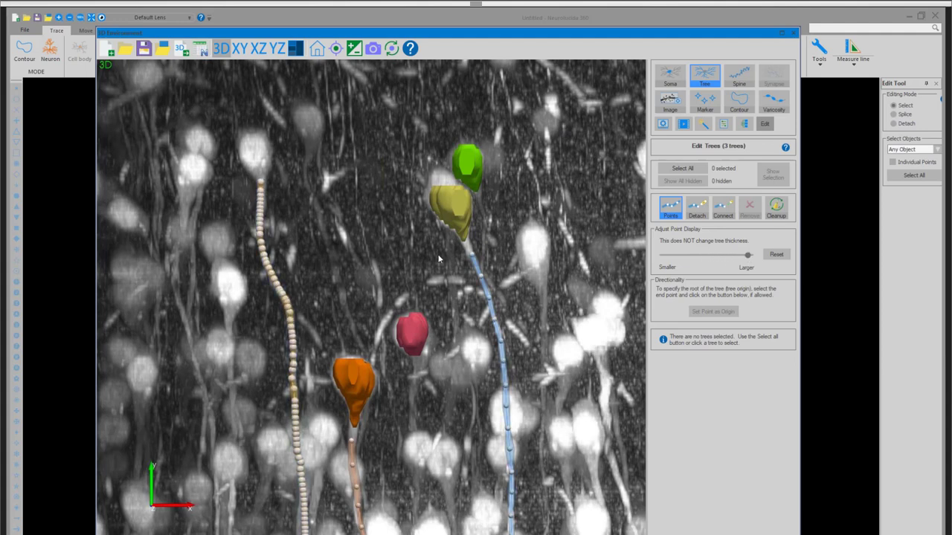
pyautogui.scroll(5, 438, 258)
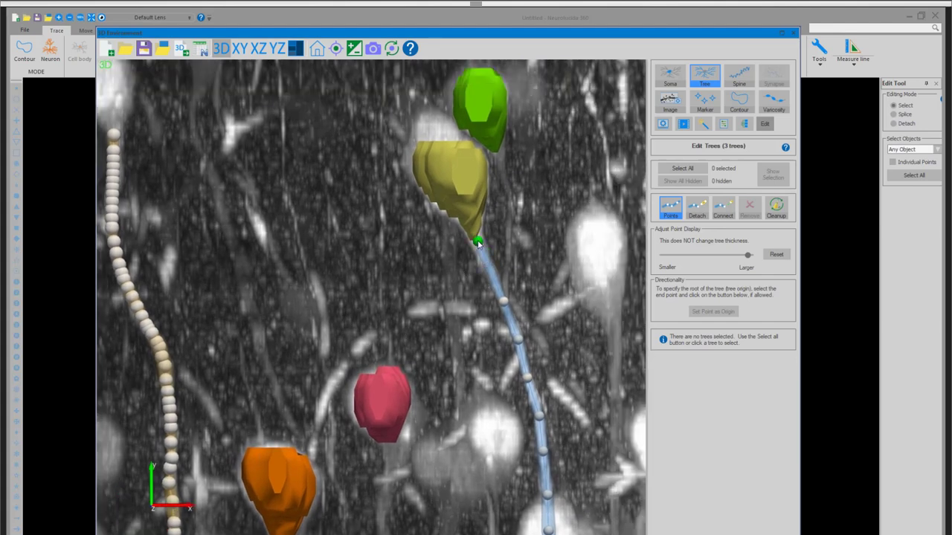
# Move the uppermost point of the blue tree to the base of the yellow soma, check its depth, and close point editing
pyautogui.click(477, 240)
pyautogui.moveTo(545, 241); pyautogui.dragTo(378, 255, button='middle')
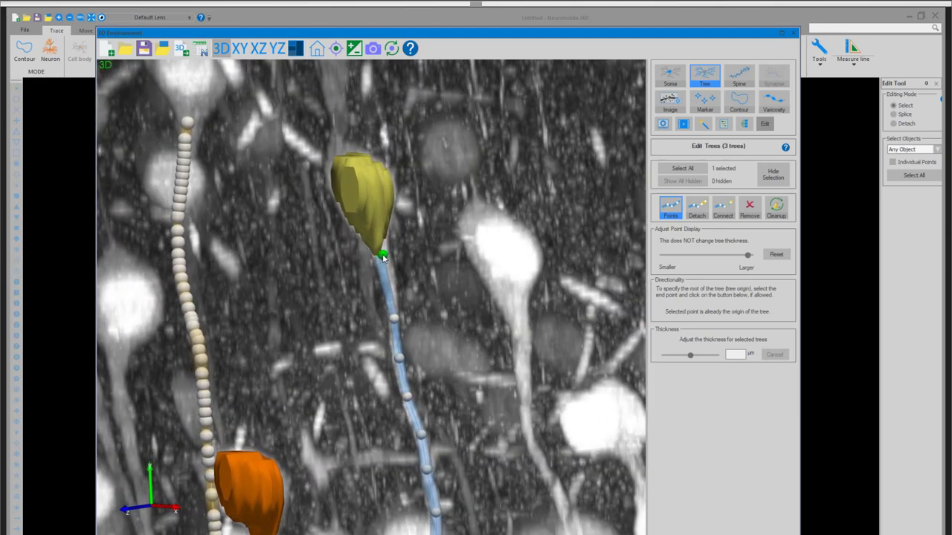
pyautogui.click(425, 242)
pyautogui.moveTo(426, 242)
pyautogui.mouseDown(button='middle')
pyautogui.moveTo(501, 255)
pyautogui.moveTo(444, 227)
pyautogui.moveTo(520, 276)
pyautogui.moveTo(591, 270)
pyautogui.moveTo(485, 281)
pyautogui.moveTo(435, 343)
pyautogui.moveTo(478, 302)
pyautogui.moveTo(432, 408)
pyautogui.moveTo(446, 369)
pyautogui.mouseUp(button='middle')
pyautogui.click(446, 226)
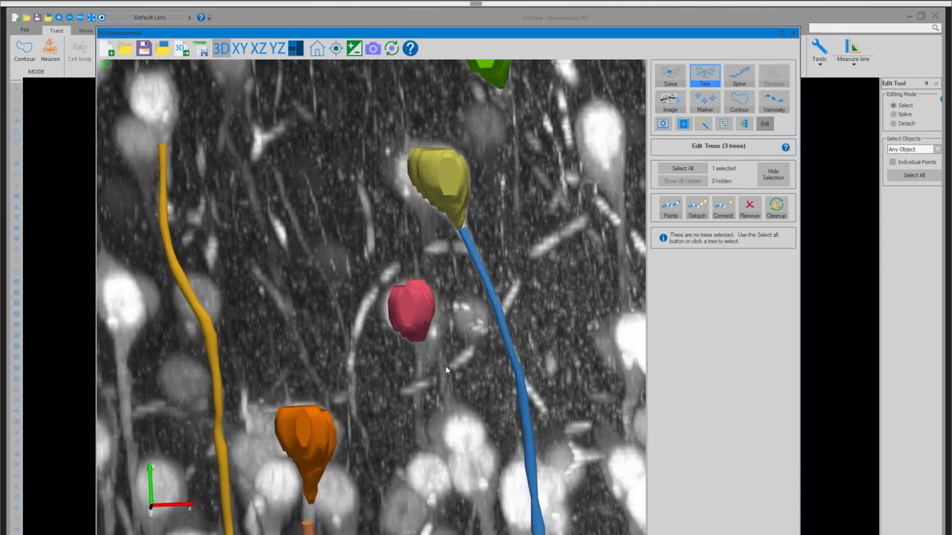
# Leave tree editing and model the bright soma across the blue tree from the red one, using an interactive search region of 40 µm
pyautogui.scroll(-8, 446, 370)
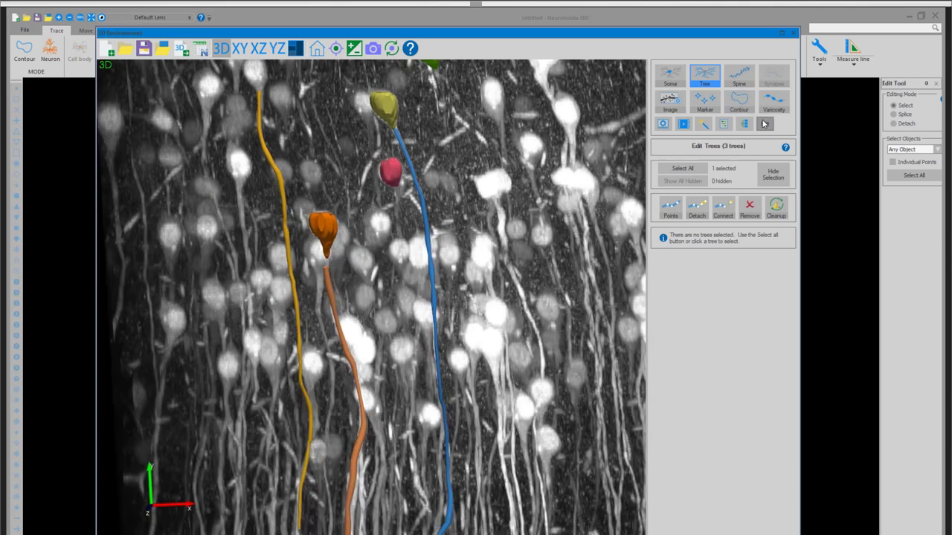
pyautogui.click(764, 124)
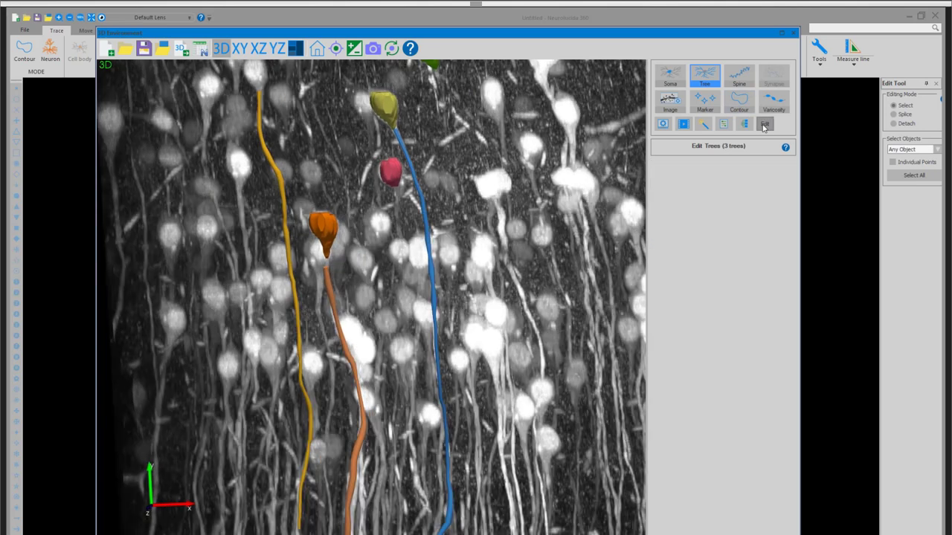
pyautogui.click(670, 75)
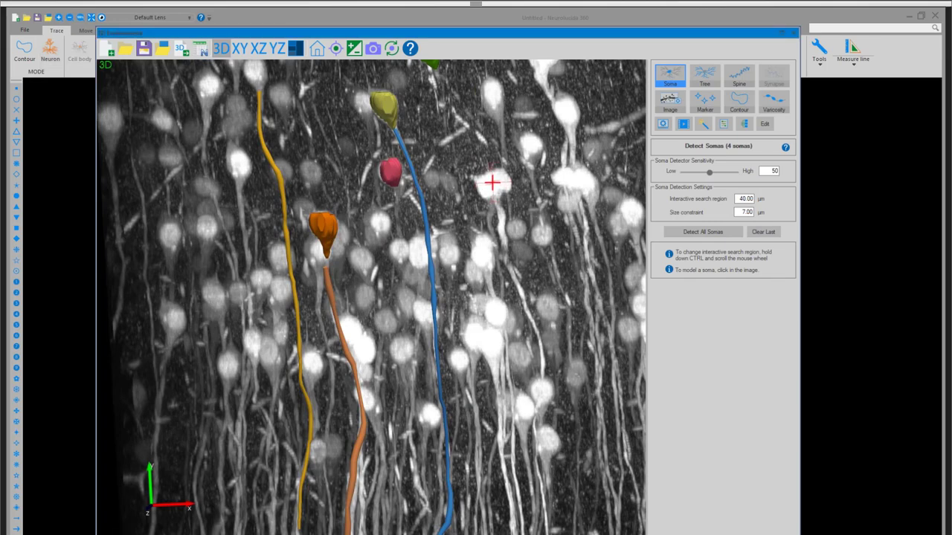
pyautogui.click(491, 182)
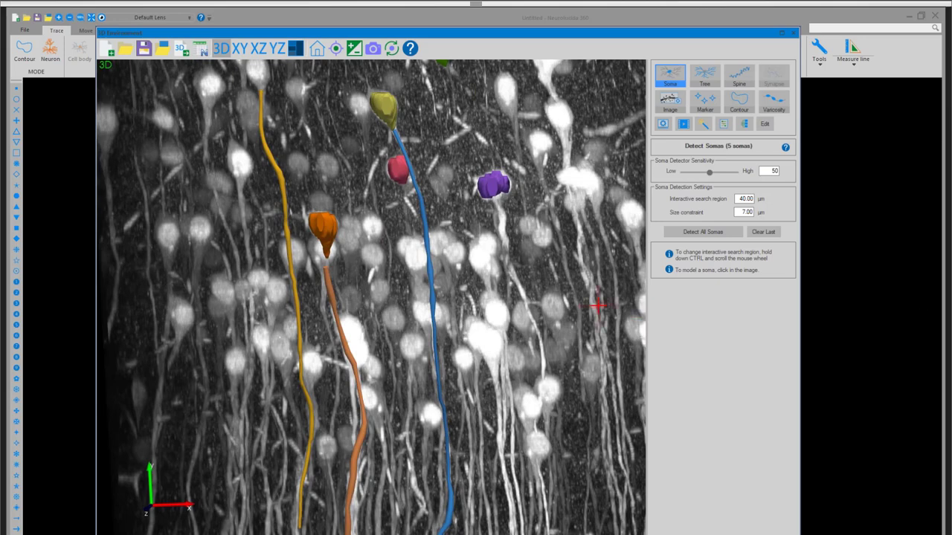
pyautogui.scroll(5, 379, 138)
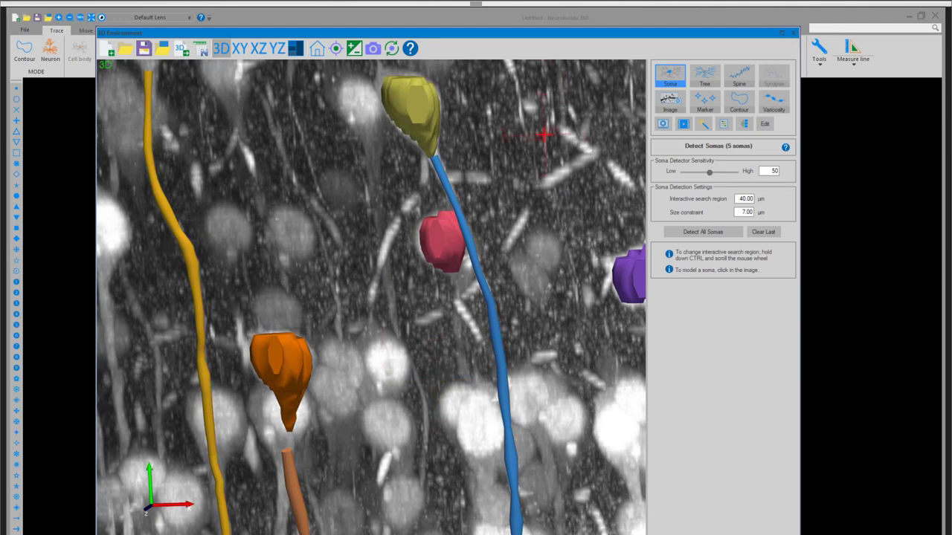
pyautogui.scroll(1, 544, 134)
pyautogui.click(510, 218)
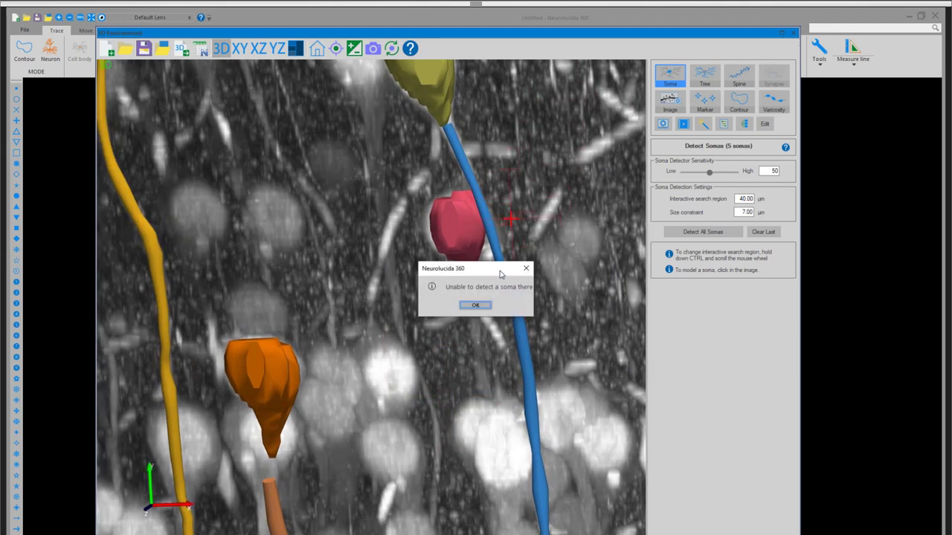
pyautogui.click(482, 306)
# Apply post-processing that smooths the joins between somas and trees, the somas and the tree branches, and inspect the model
pyautogui.moveTo(482, 307); pyautogui.dragTo(510, 276, button='right')
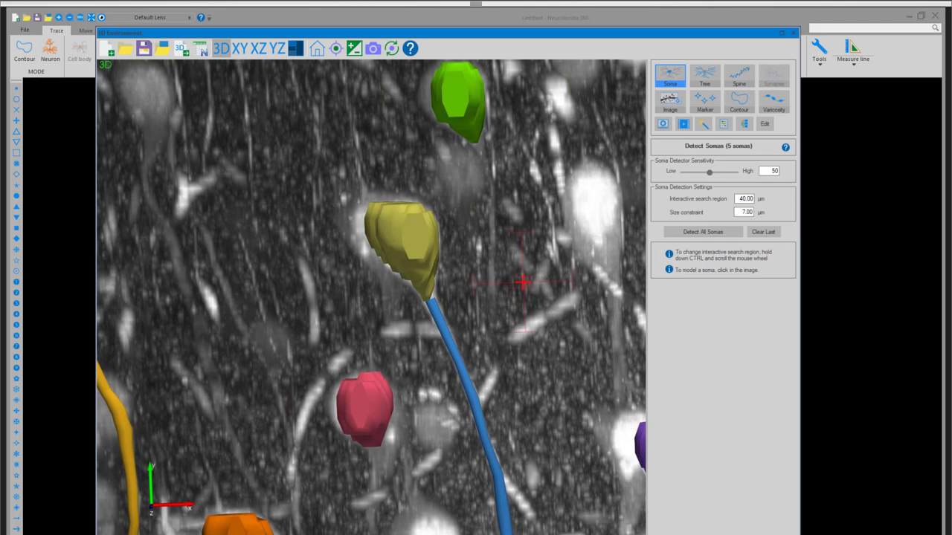
pyautogui.click(702, 125)
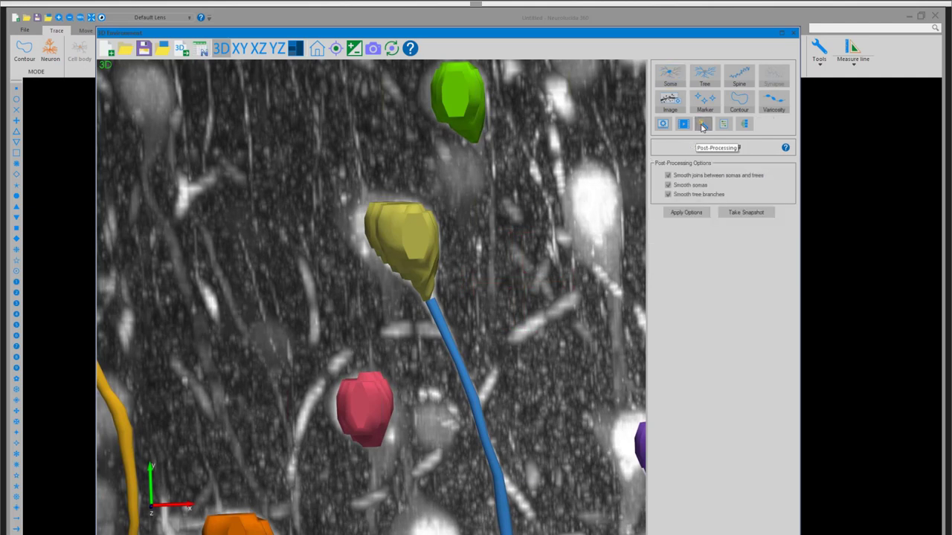
pyautogui.click(688, 212)
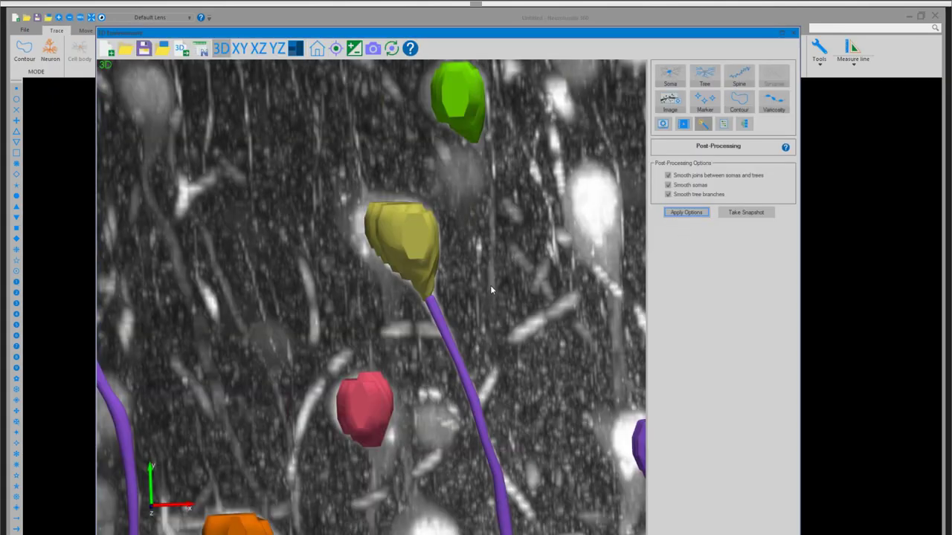
pyautogui.scroll(-3, 490, 284)
pyautogui.moveTo(468, 286); pyautogui.dragTo(391, 290)
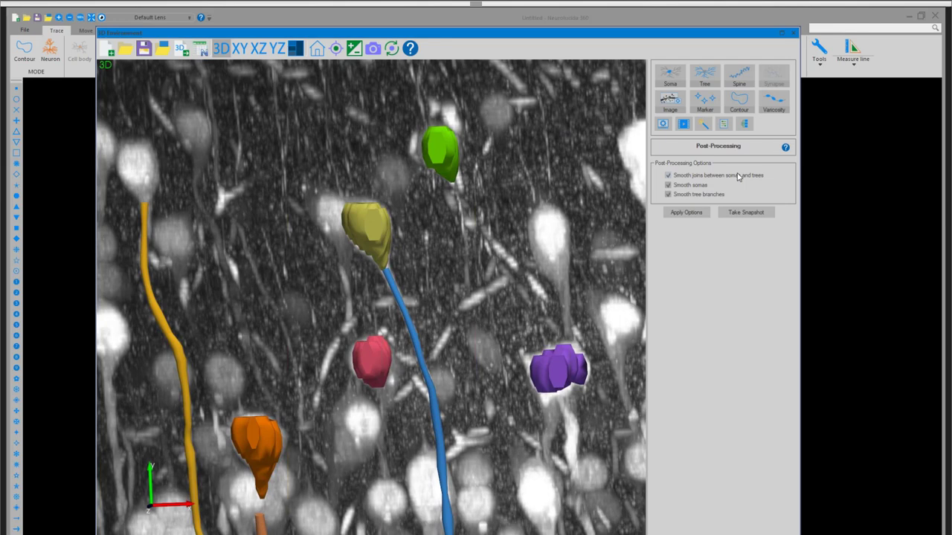
# Leave post-processing and trace the process below the purple soma up to the soma, using user-guided tracing with Voxel Scooping
pyautogui.scroll(-5, 487, 312)
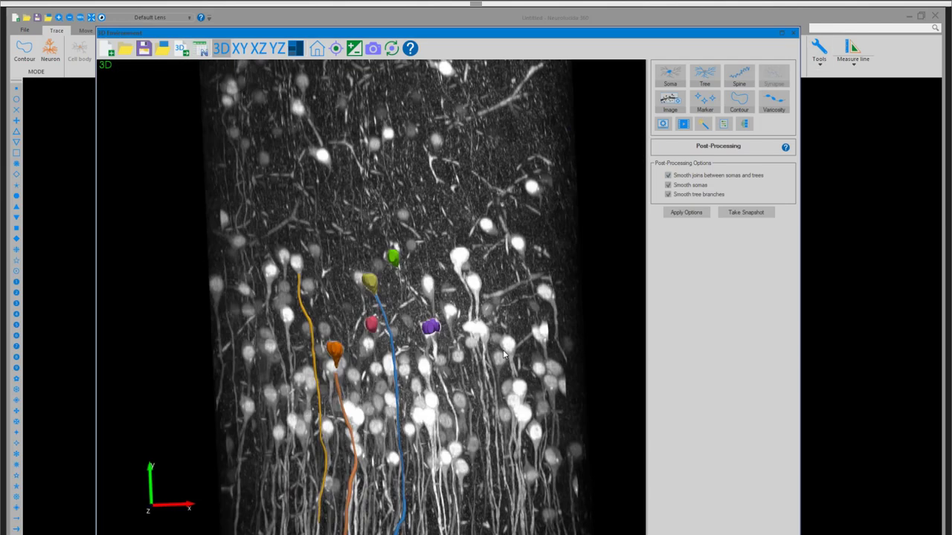
pyautogui.scroll(5, 502, 354)
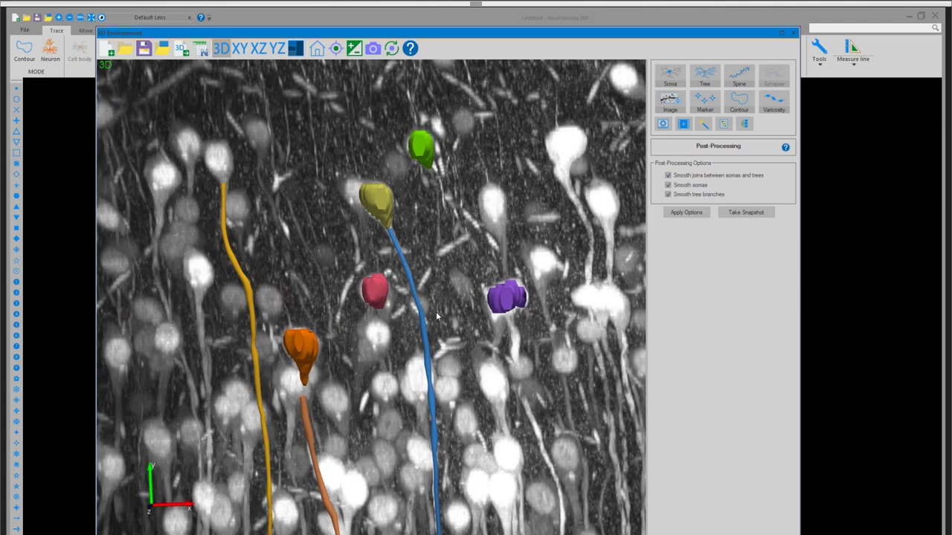
pyautogui.moveTo(437, 316); pyautogui.dragTo(442, 310)
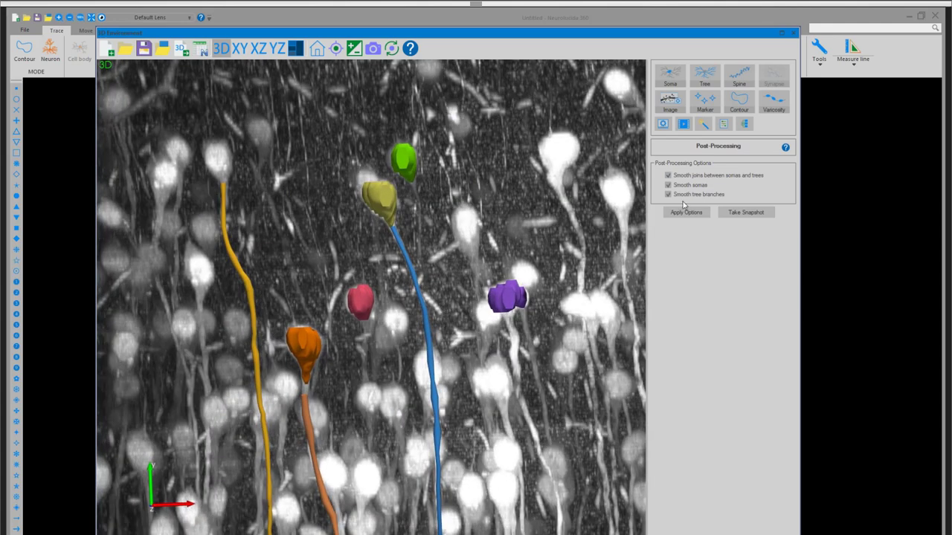
pyautogui.click(703, 123)
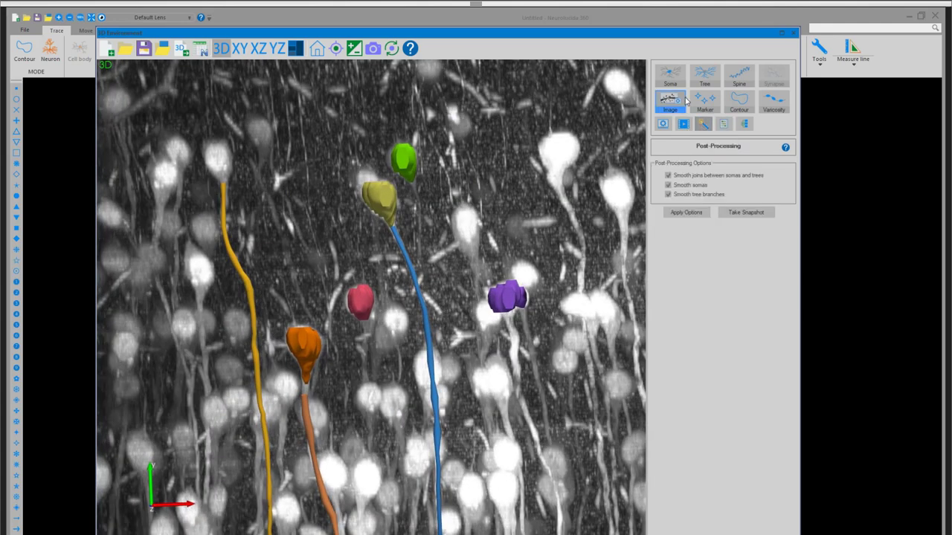
pyautogui.click(704, 75)
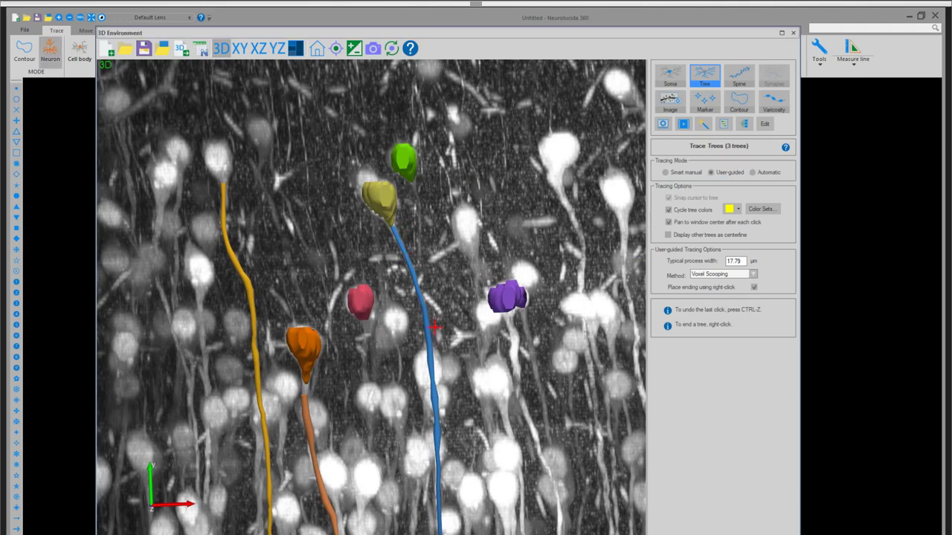
pyautogui.click(441, 345)
pyautogui.scroll(-5, 483, 334)
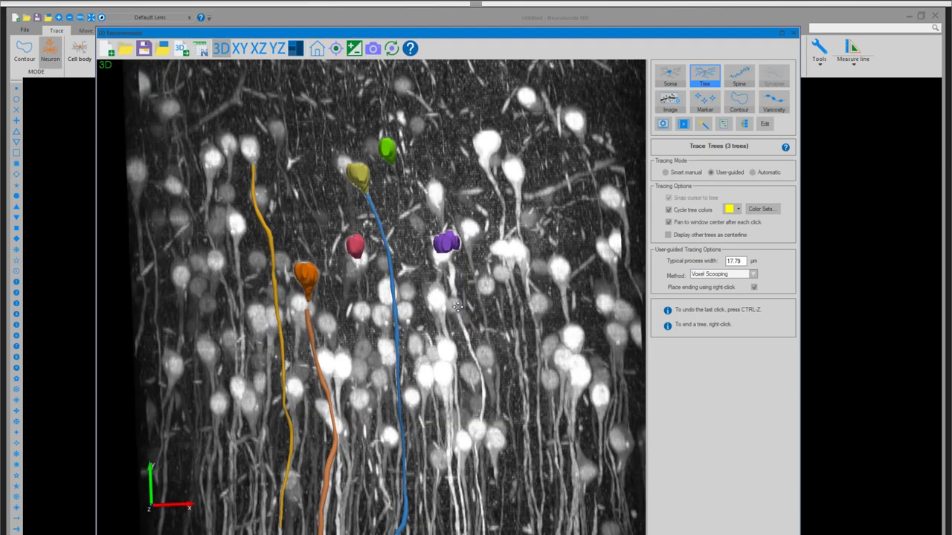
pyautogui.moveTo(483, 399); pyautogui.dragTo(476, 400)
pyautogui.click(484, 393)
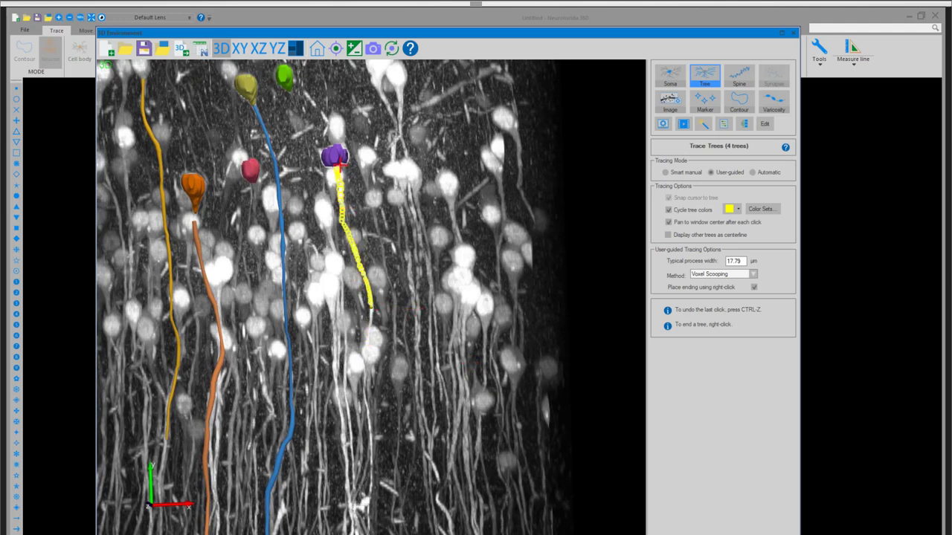
pyautogui.click(337, 159)
pyautogui.scroll(3, 370, 294)
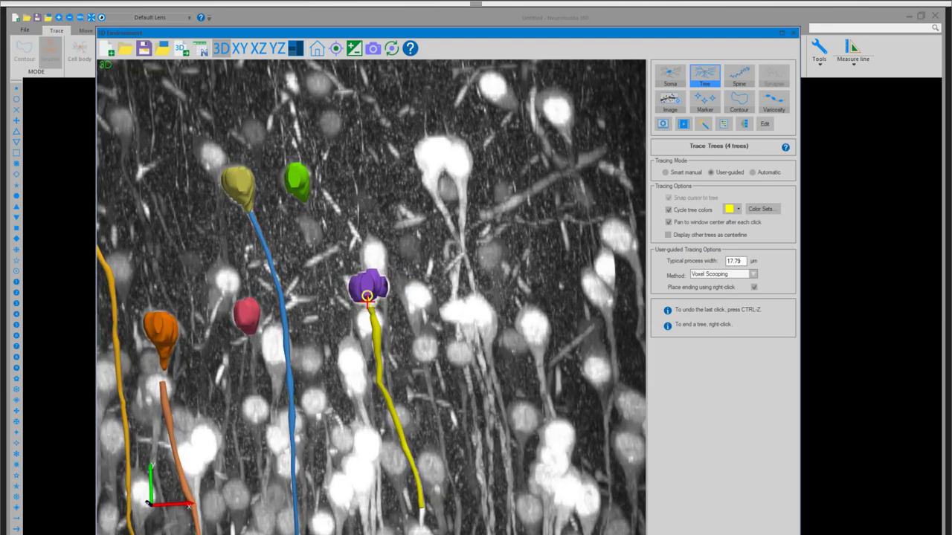
pyautogui.rightClick(367, 296)
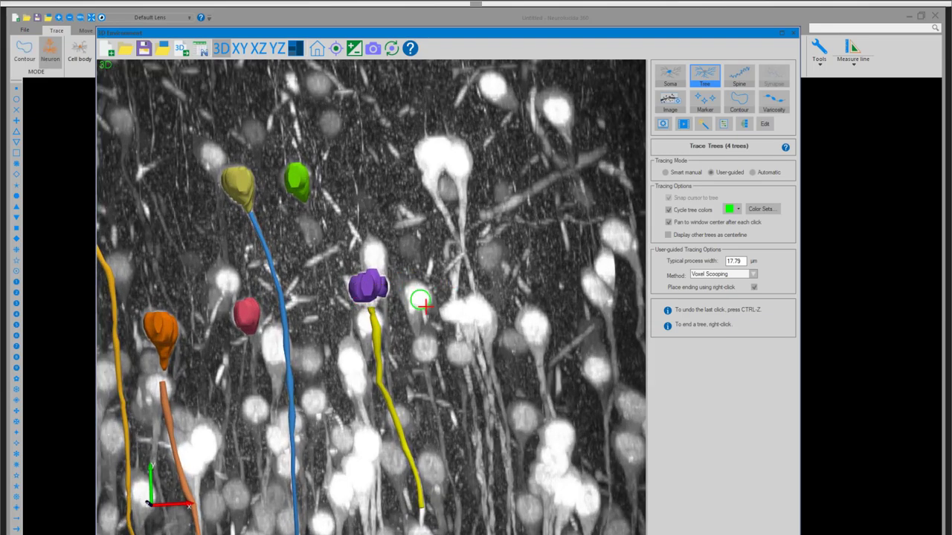
# Show the individual tree points for editing and set the yellow tree's end point at the purple soma as its origin
pyautogui.scroll(5, 420, 301)
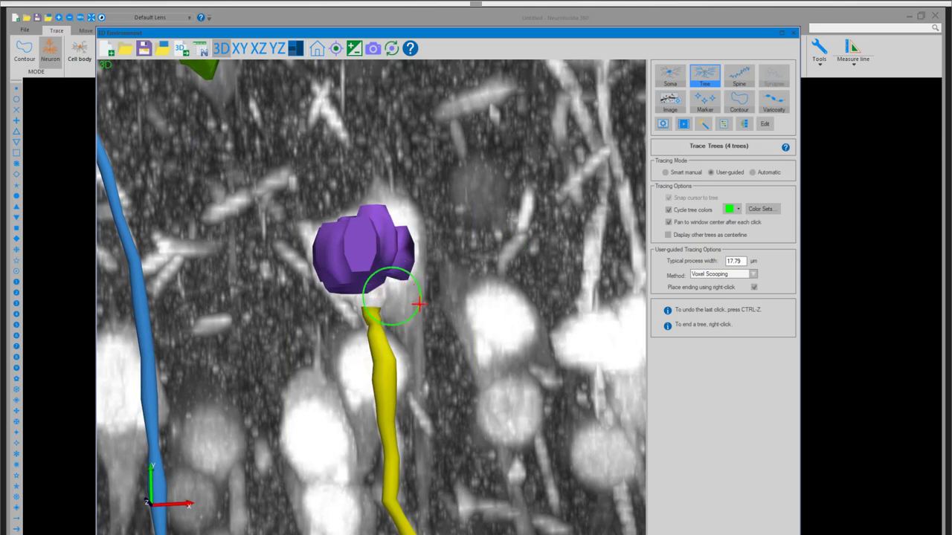
pyautogui.click(765, 124)
pyautogui.click(674, 211)
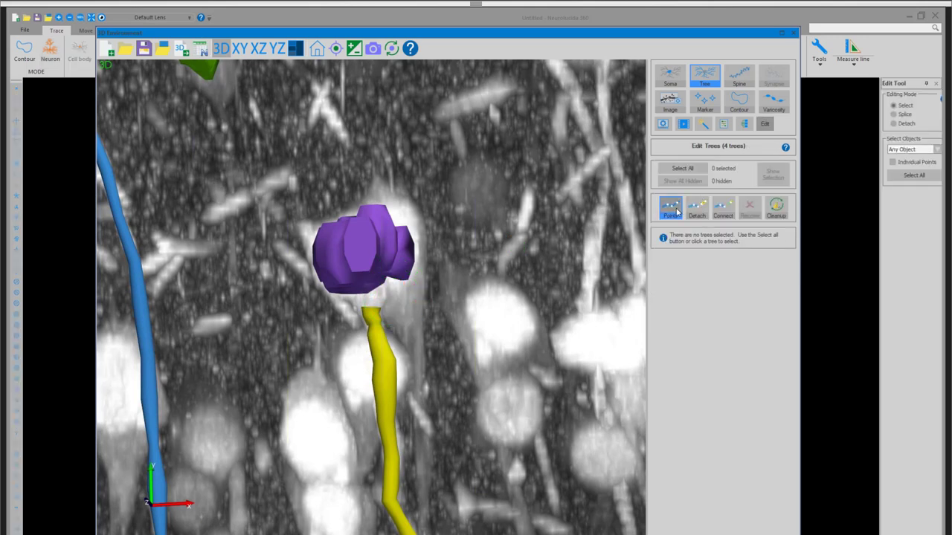
pyautogui.click(372, 310)
pyautogui.moveTo(476, 314); pyautogui.dragTo(499, 291)
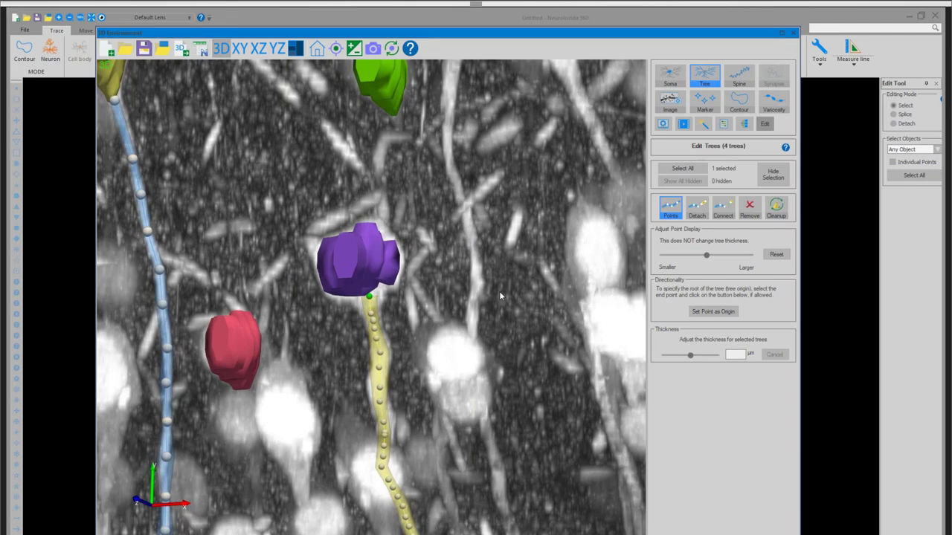
pyautogui.scroll(-3, 486, 313)
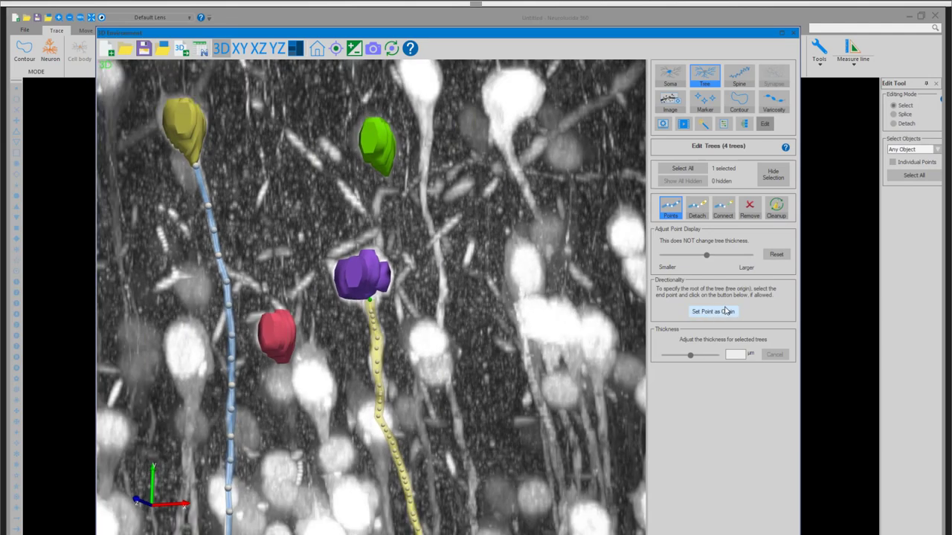
pyautogui.click(693, 319)
pyautogui.click(408, 331)
pyautogui.moveTo(409, 335); pyautogui.dragTo(399, 252, button='right')
pyautogui.scroll(-3, 399, 251)
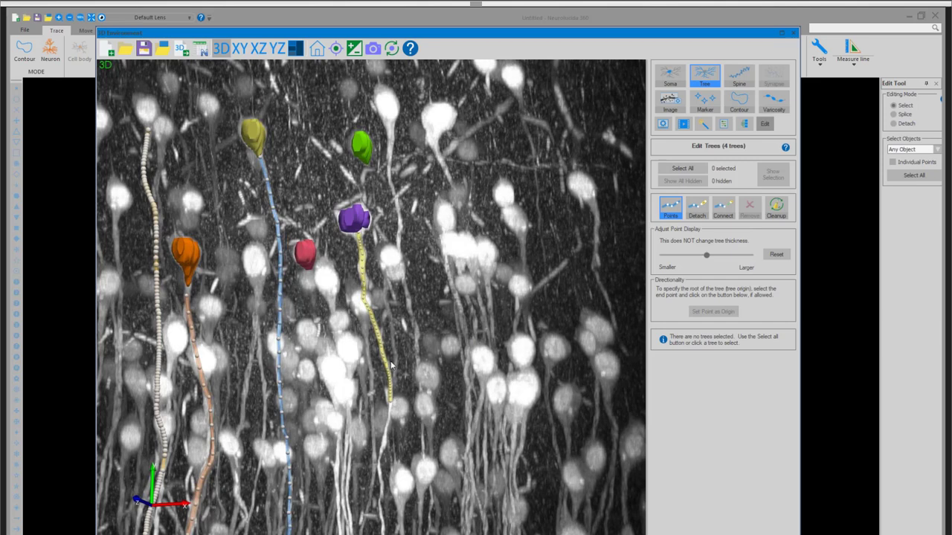
# Reselect the yellow tree's uppermost point beneath the purple soma and set it as the tree origin again
pyautogui.scroll(3, 381, 292)
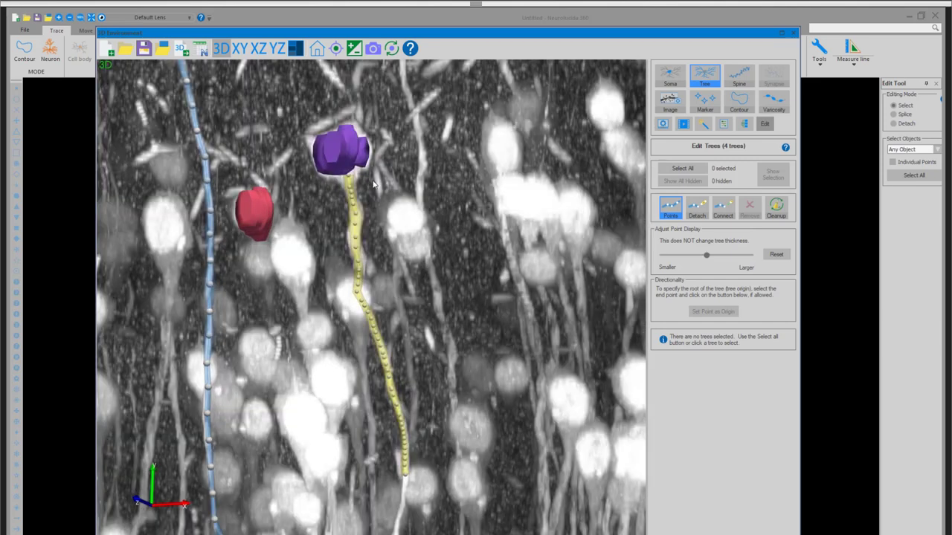
pyautogui.scroll(2, 378, 212)
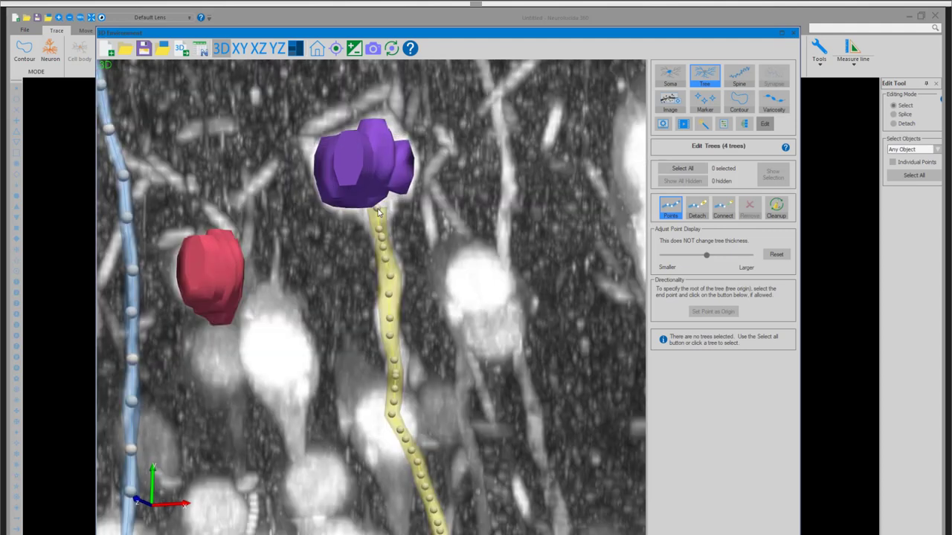
pyautogui.click(378, 212)
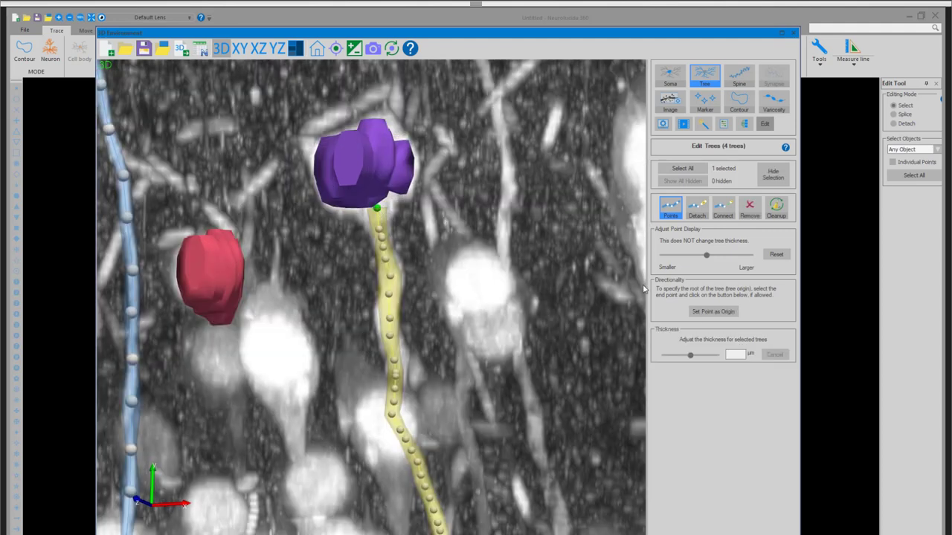
pyautogui.click(713, 312)
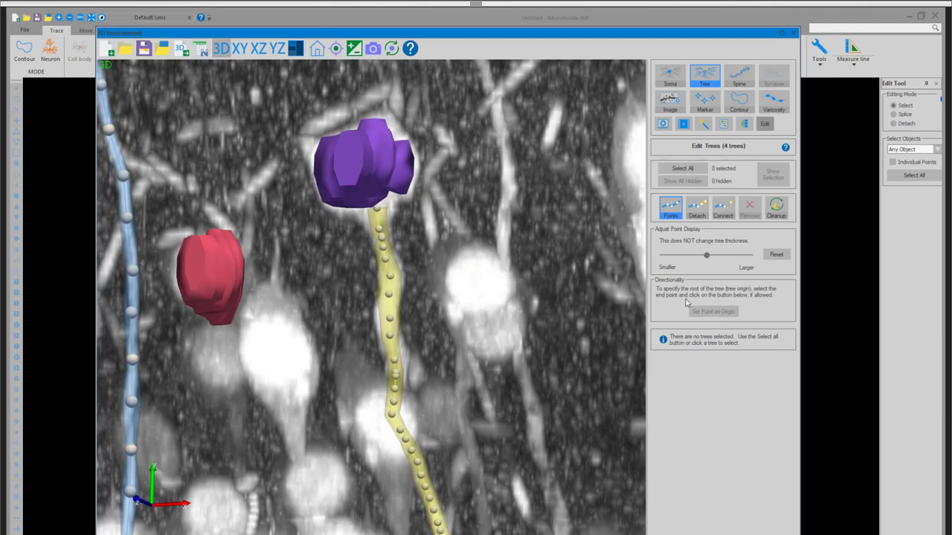
# Select the yellow tree's lowest end point, close point editing, and look over the traced model
pyautogui.scroll(-3, 408, 387)
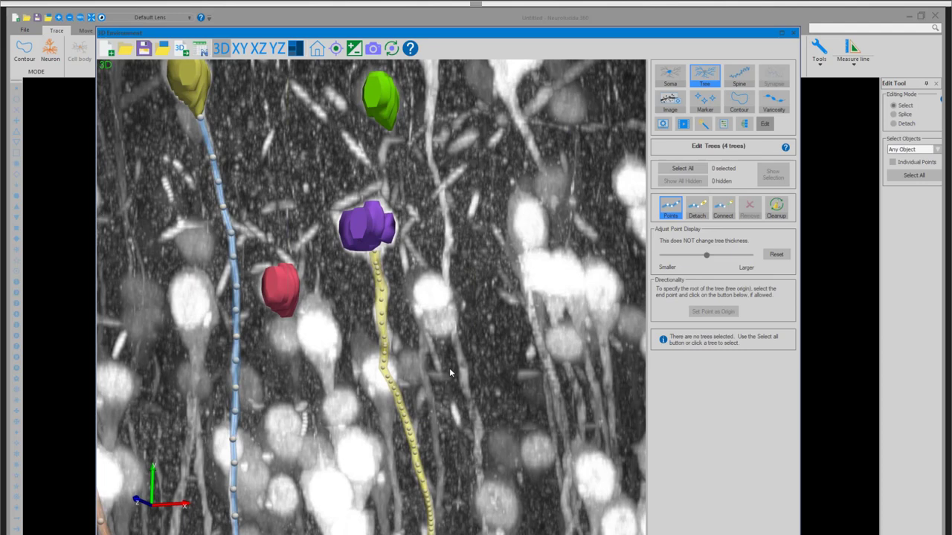
pyautogui.scroll(-4, 446, 369)
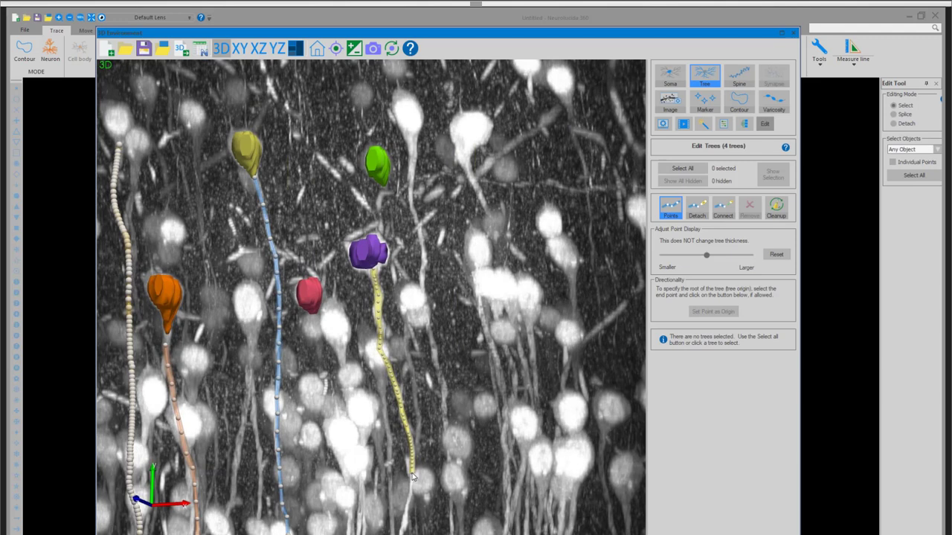
pyautogui.click(414, 484)
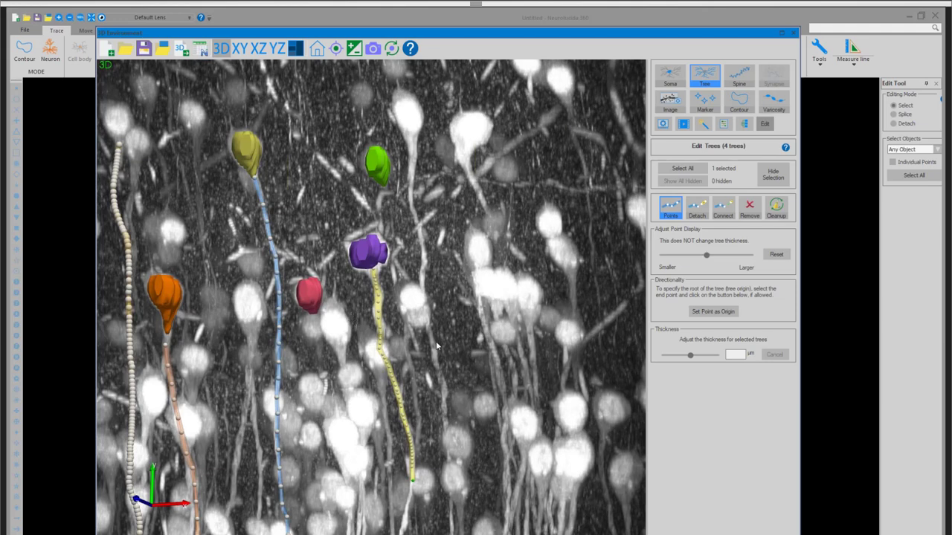
pyautogui.moveTo(437, 345)
pyautogui.mouseDown()
pyautogui.moveTo(457, 359)
pyautogui.moveTo(640, 238)
pyautogui.mouseUp()
pyautogui.click(676, 210)
pyautogui.moveTo(532, 249); pyautogui.dragTo(734, 272)
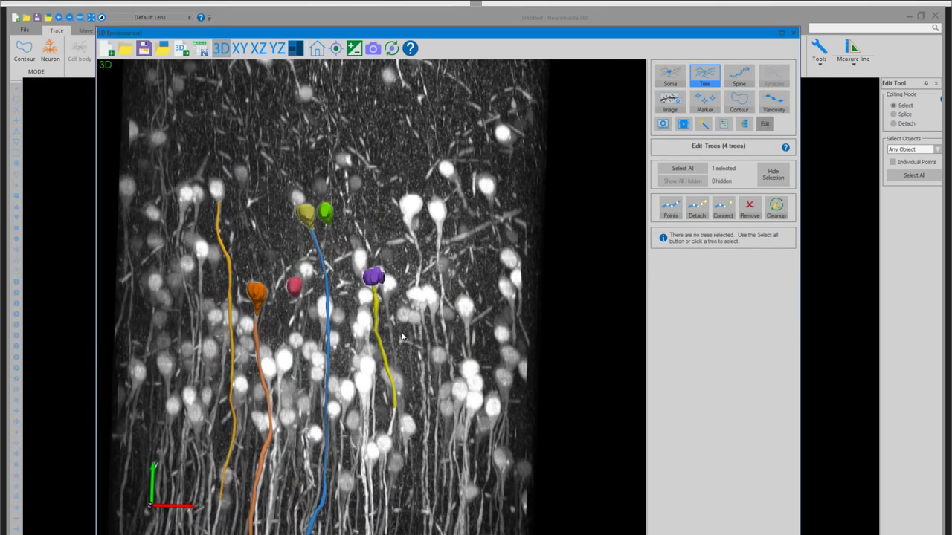
pyautogui.moveTo(401, 337)
pyautogui.mouseDown()
pyautogui.moveTo(421, 344)
pyautogui.moveTo(407, 339)
pyautogui.mouseUp()
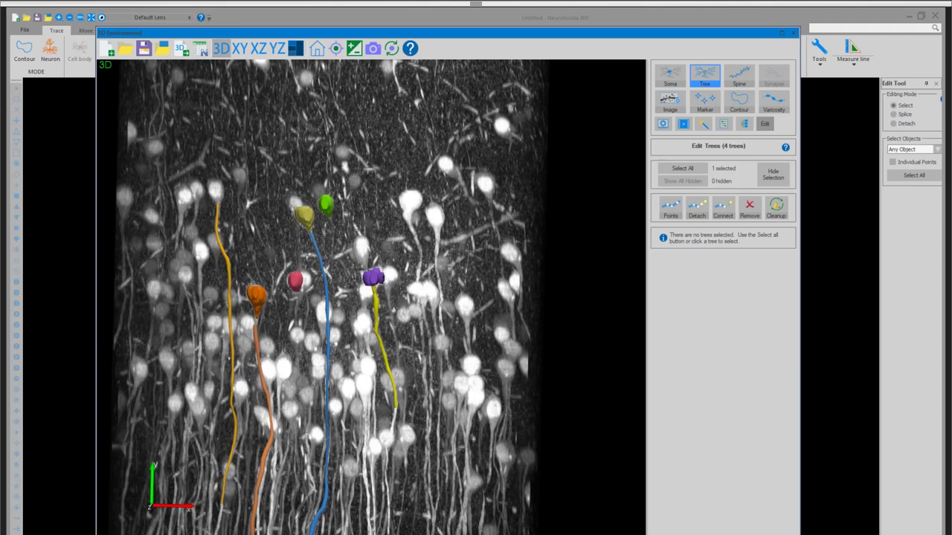
pyautogui.scroll(8, 501, 367)
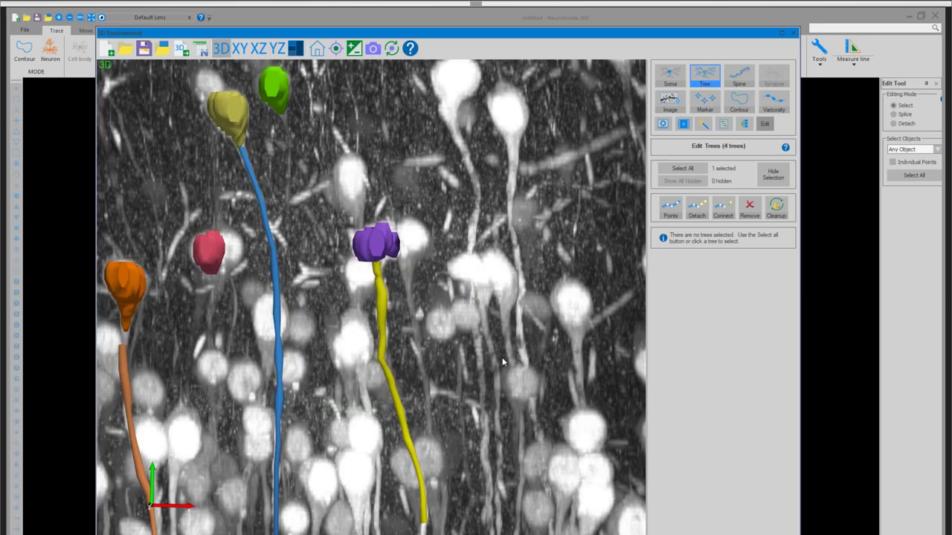
pyautogui.scroll(-8, 470, 345)
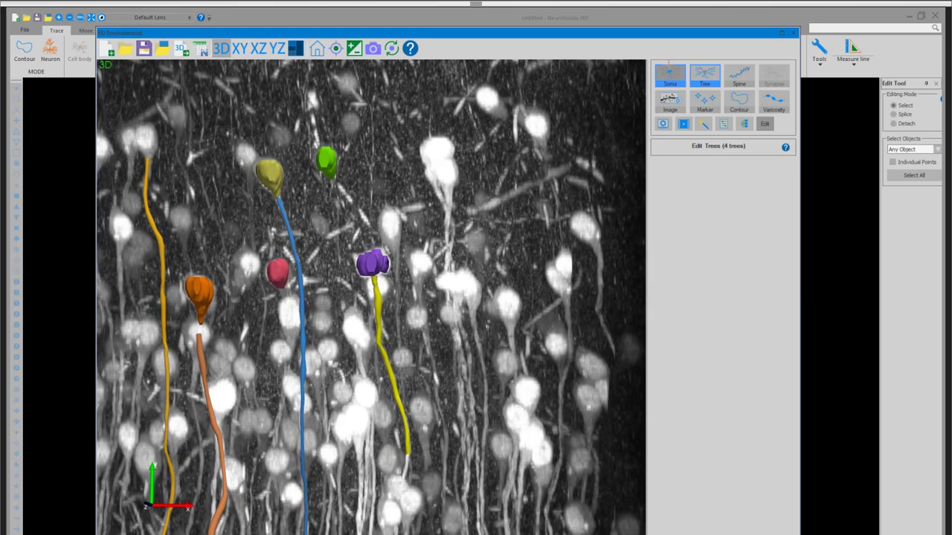
# Model two bright somas beyond the purple one, the lower with a 34 µm interactive search region and the upper with 38 µm
pyautogui.click(669, 73)
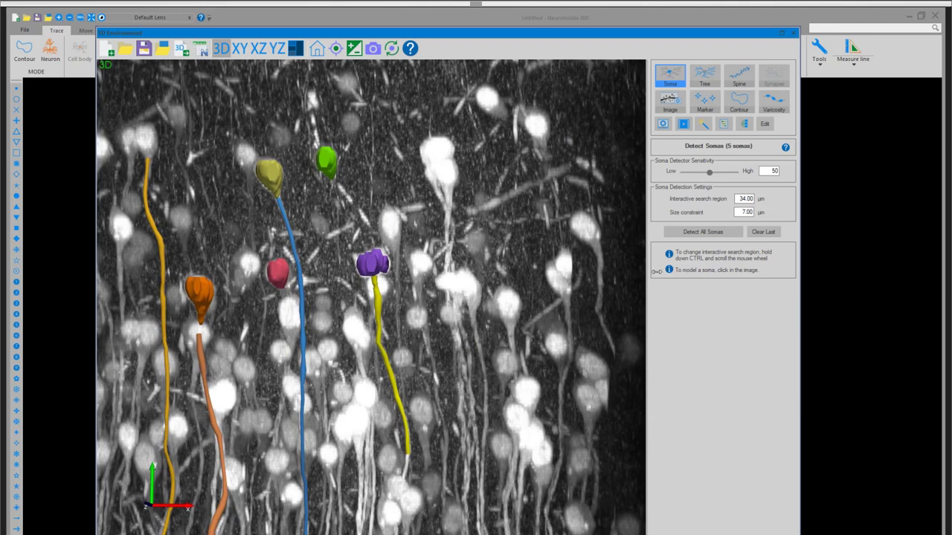
pyautogui.click(507, 302)
pyautogui.moveTo(506, 304); pyautogui.dragTo(584, 320)
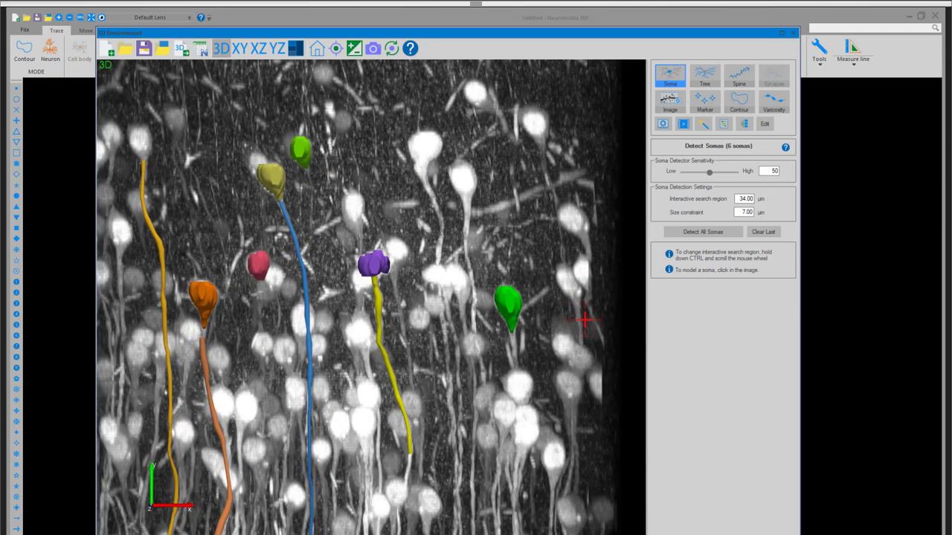
pyautogui.keyDown('ctrl'); pyautogui.scroll(2, 461, 175); pyautogui.keyUp('ctrl')
pyautogui.click(462, 176)
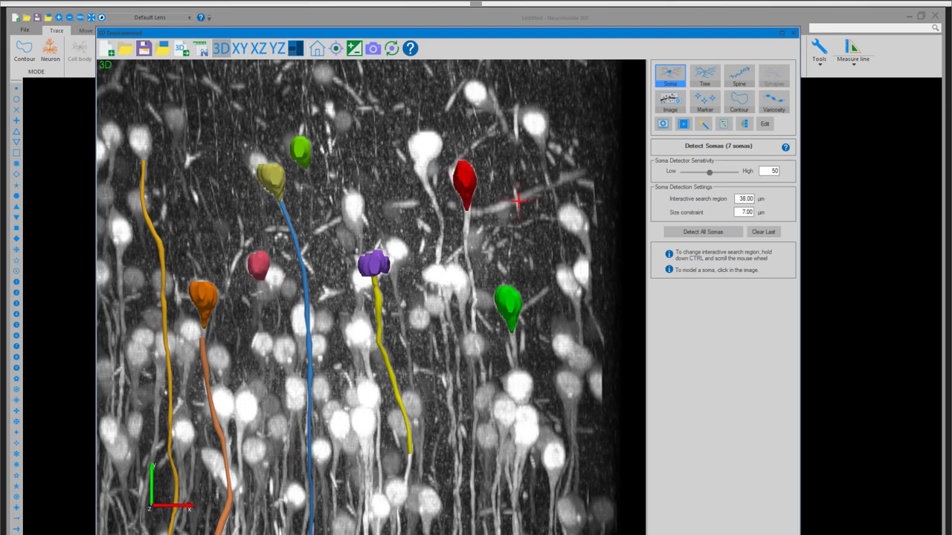
# Model the large bright soma beside the red one with a 36 µm interactive search region and inspect its fit from the side
pyautogui.moveTo(516, 203); pyautogui.dragTo(425, 136)
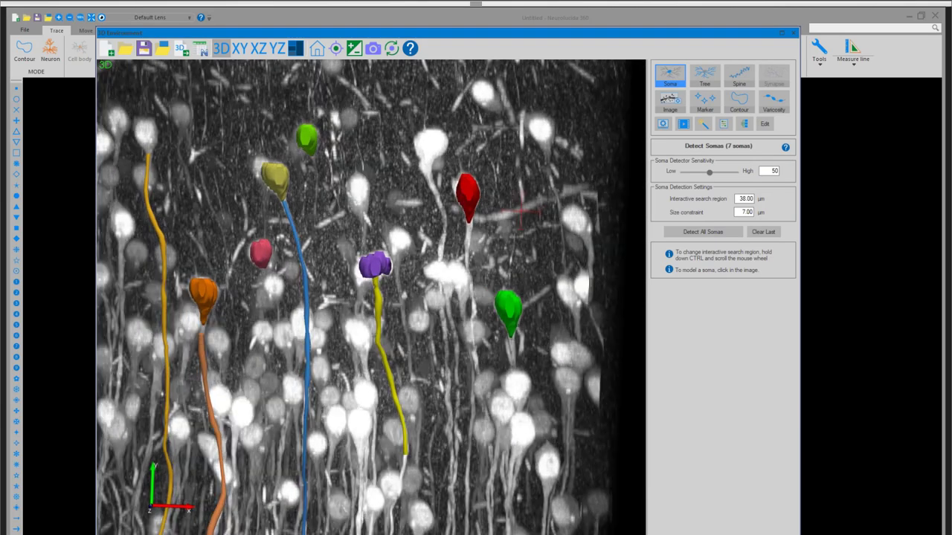
pyautogui.click(430, 143)
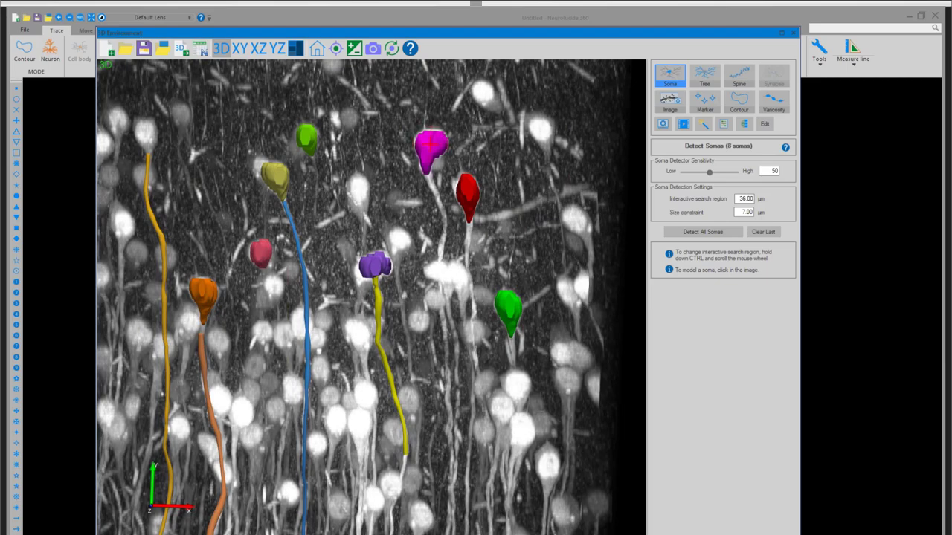
pyautogui.moveTo(563, 163); pyautogui.dragTo(591, 207)
pyautogui.moveTo(485, 200); pyautogui.dragTo(461, 178)
pyautogui.scroll(6, 491, 297)
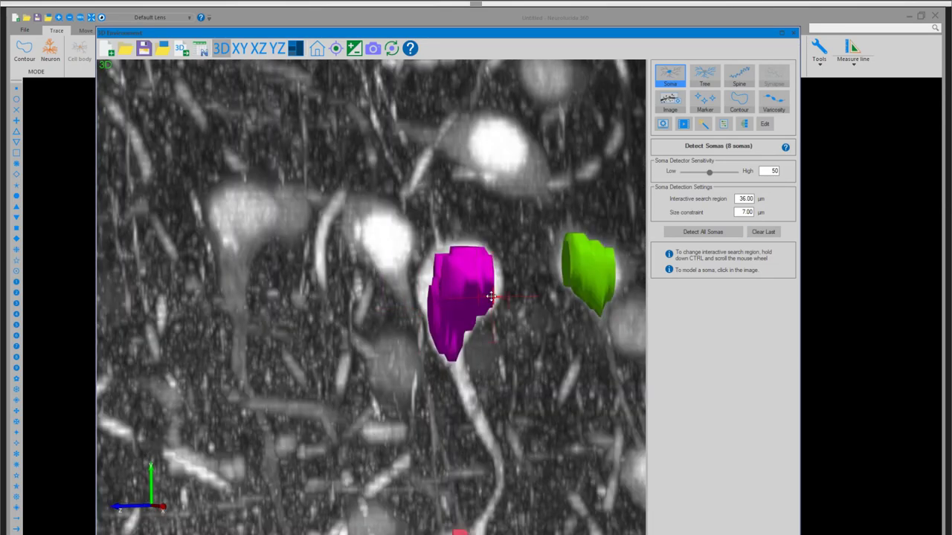
pyautogui.moveTo(491, 297); pyautogui.dragTo(455, 295)
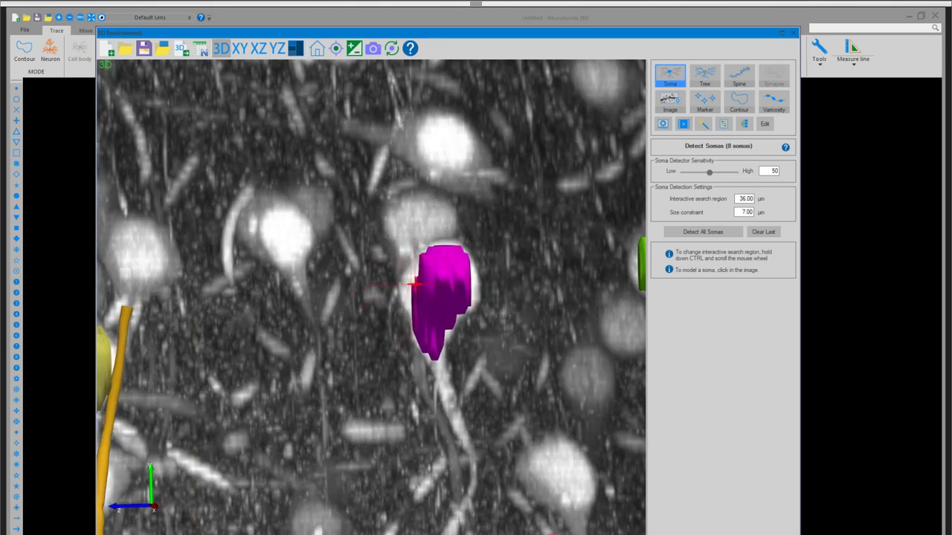
# Clear the last modelled soma, set the size constraint to 5 µm, and model the same soma again
pyautogui.click(762, 232)
pyautogui.doubleClick(742, 212)
pyautogui.write('5')
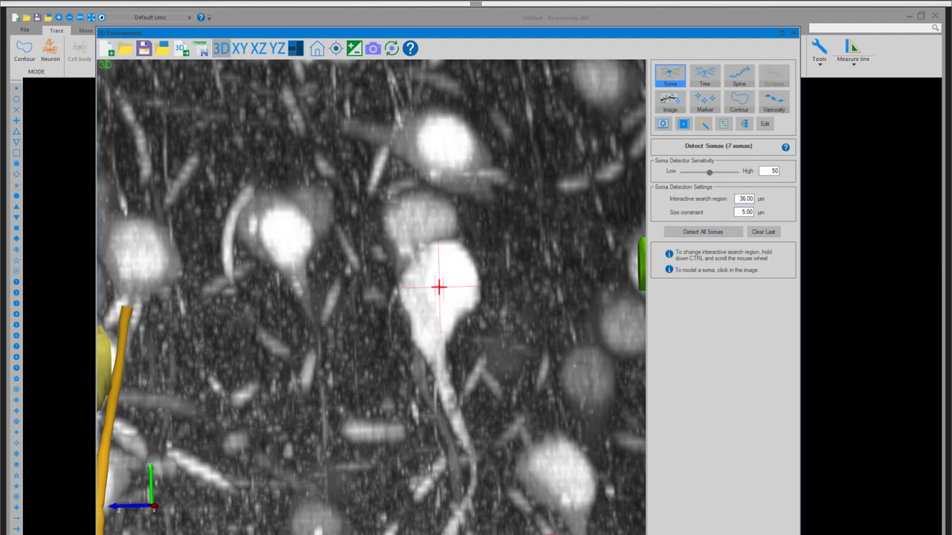
pyautogui.click(439, 287)
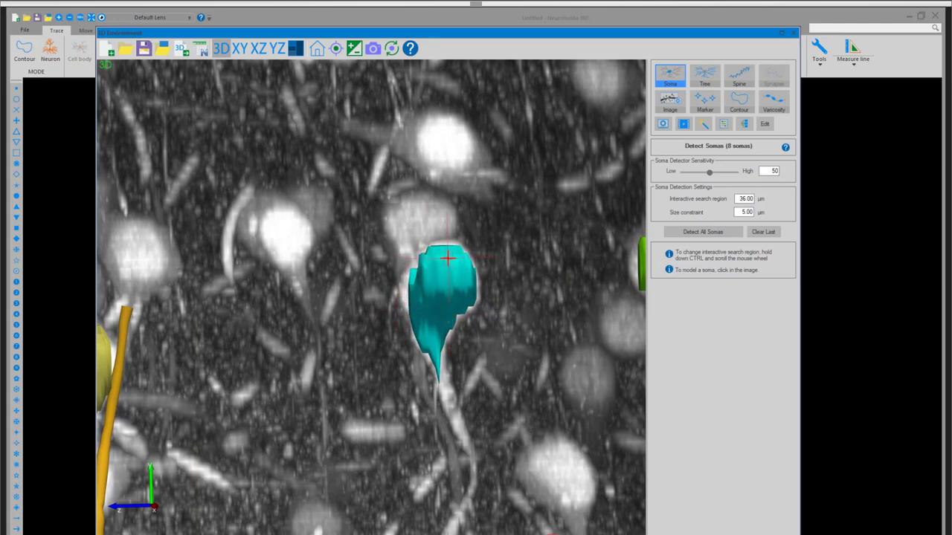
# Model the bright soma on the far side of the red one and turn the volume back to the front view
pyautogui.moveTo(447, 255)
pyautogui.mouseDown()
pyautogui.moveTo(524, 256)
pyautogui.moveTo(488, 321)
pyautogui.moveTo(460, 340)
pyautogui.moveTo(452, 304)
pyautogui.moveTo(439, 297)
pyautogui.moveTo(313, 316)
pyautogui.moveTo(319, 323)
pyautogui.moveTo(473, 286)
pyautogui.mouseUp()
pyautogui.click(436, 284)
pyautogui.scroll(6, 473, 285)
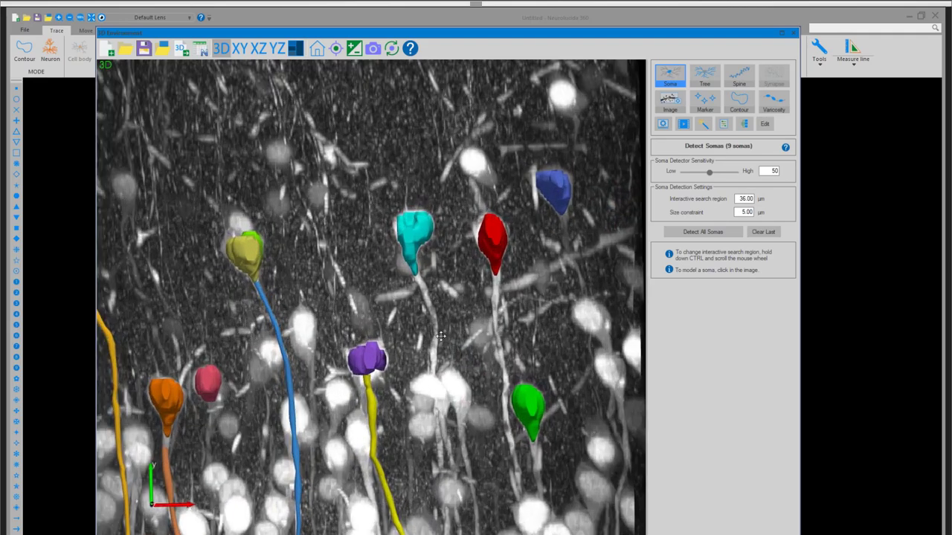
pyautogui.scroll(4, 449, 316)
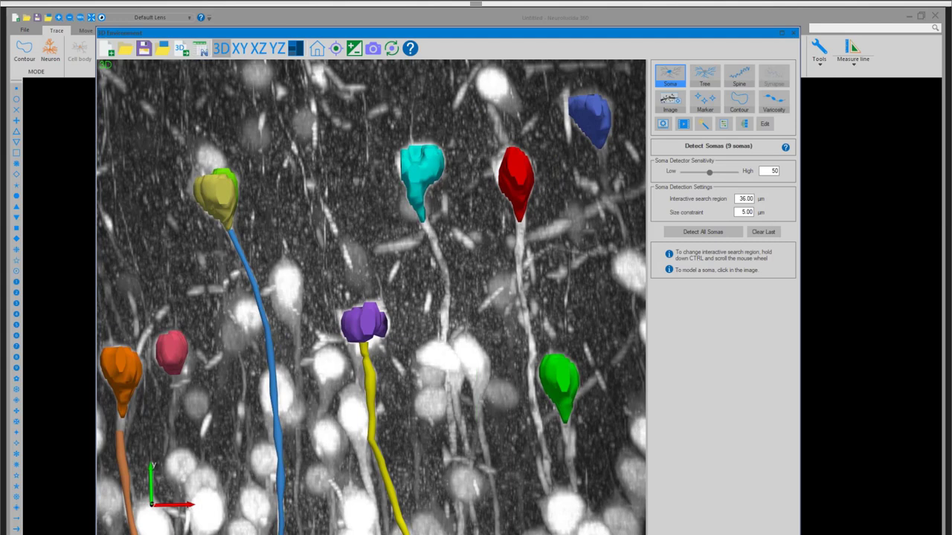
pyautogui.click(743, 212)
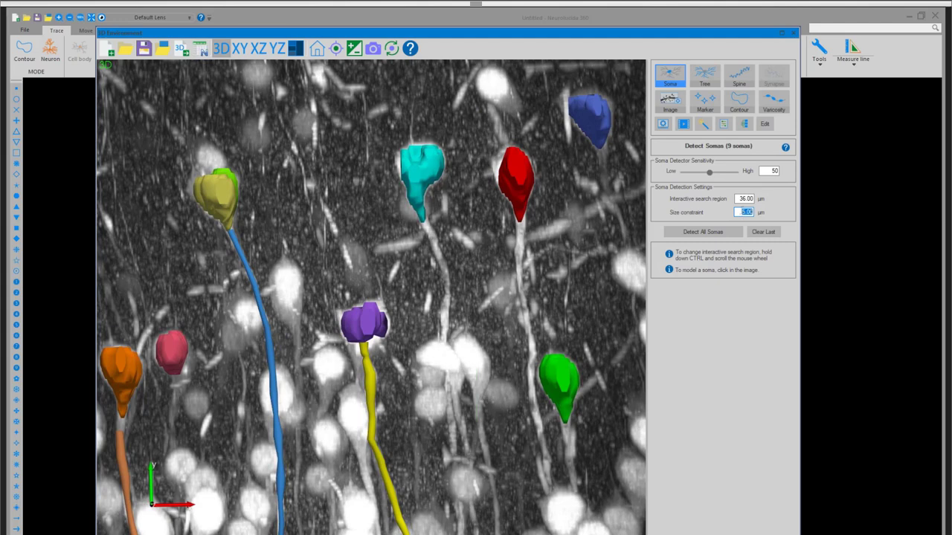
pyautogui.click(744, 212)
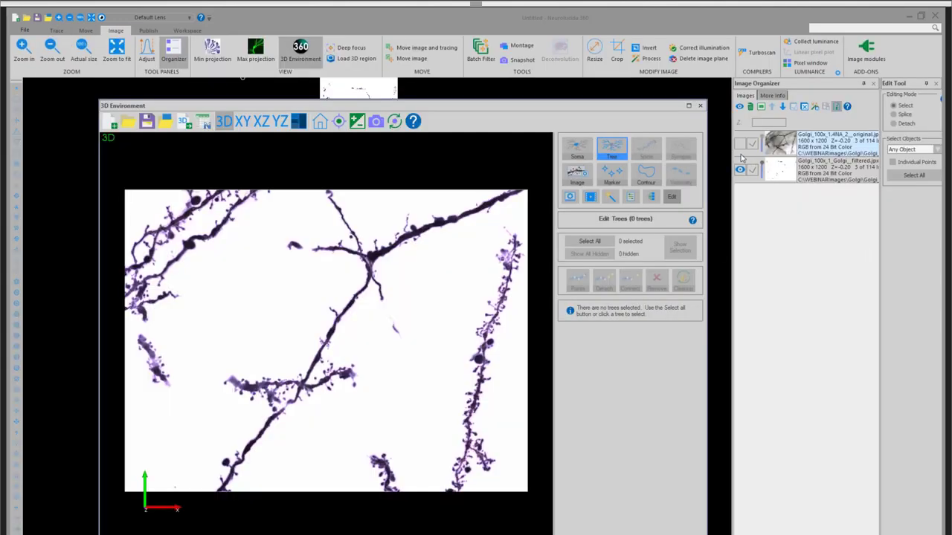
# Display the original Golgi image stack instead of the filtered one and tilt the volume slightly to inspect it
pyautogui.click(741, 171)
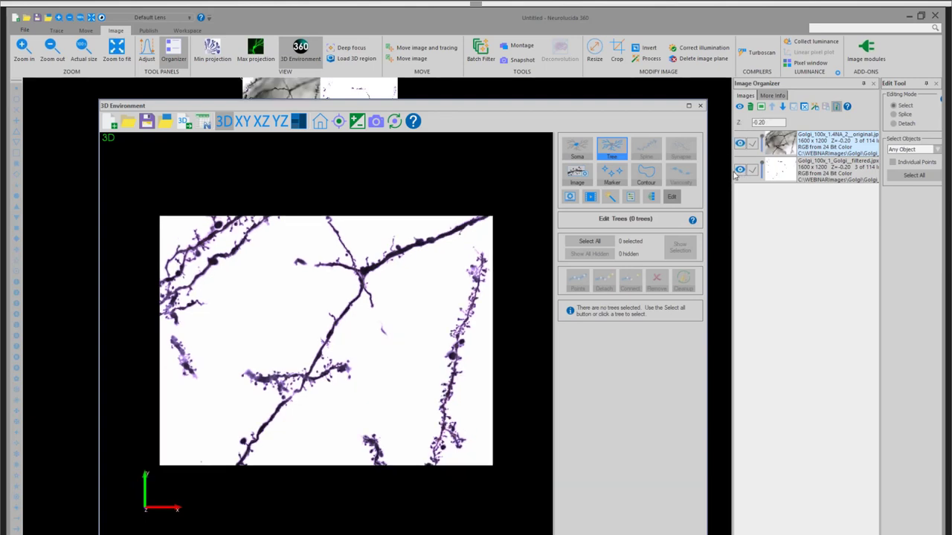
pyautogui.click(738, 171)
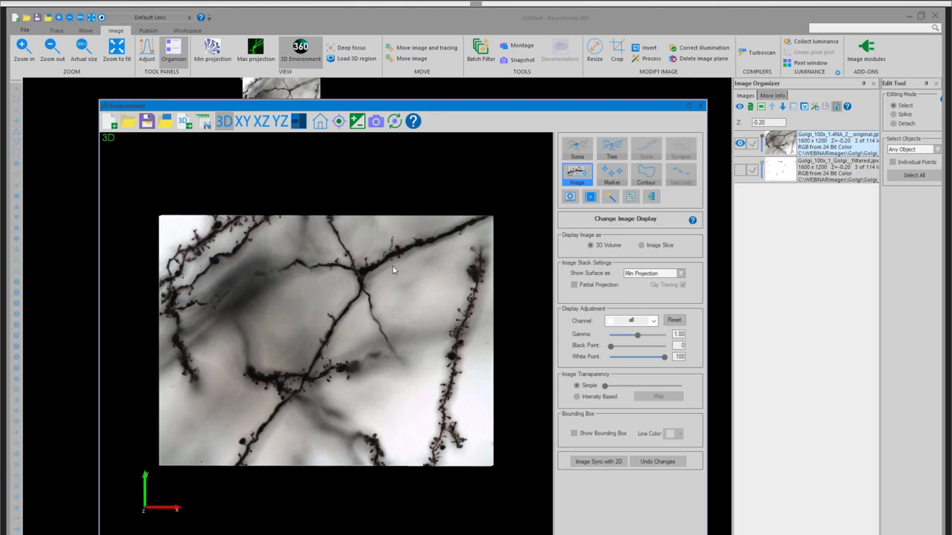
pyautogui.moveTo(431, 276); pyautogui.dragTo(444, 265)
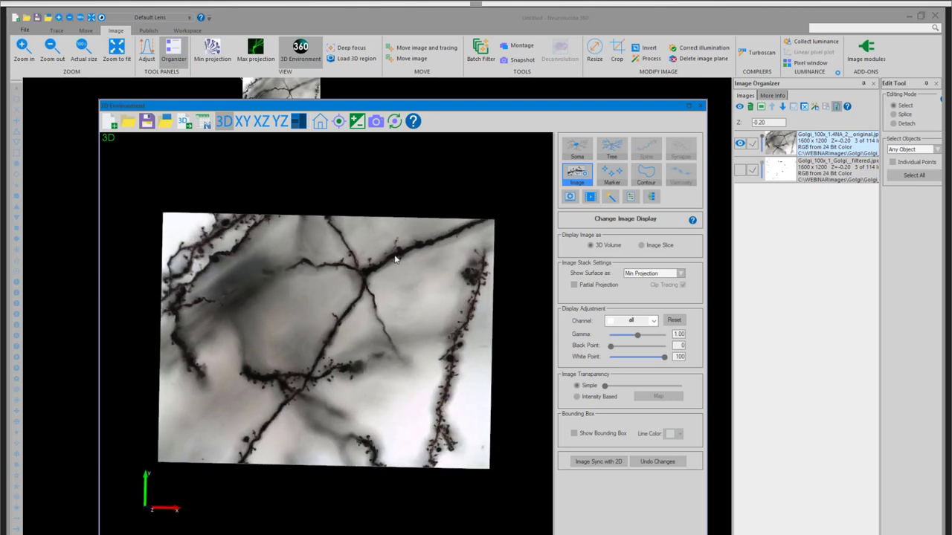
pyautogui.moveTo(400, 251); pyautogui.dragTo(356, 271)
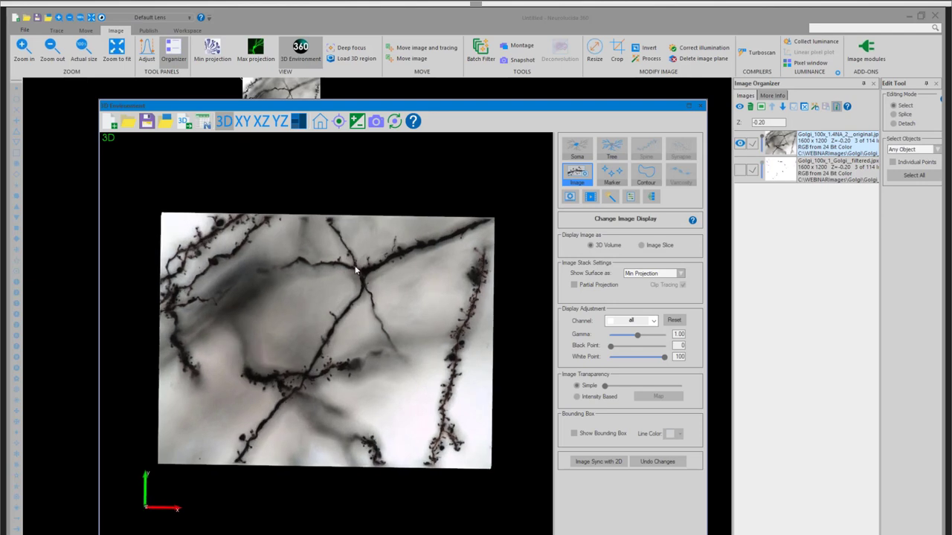
# Switch to soma detection and set the soma detector sensitivity to 40
pyautogui.click(579, 157)
pyautogui.scroll(2, 389, 276)
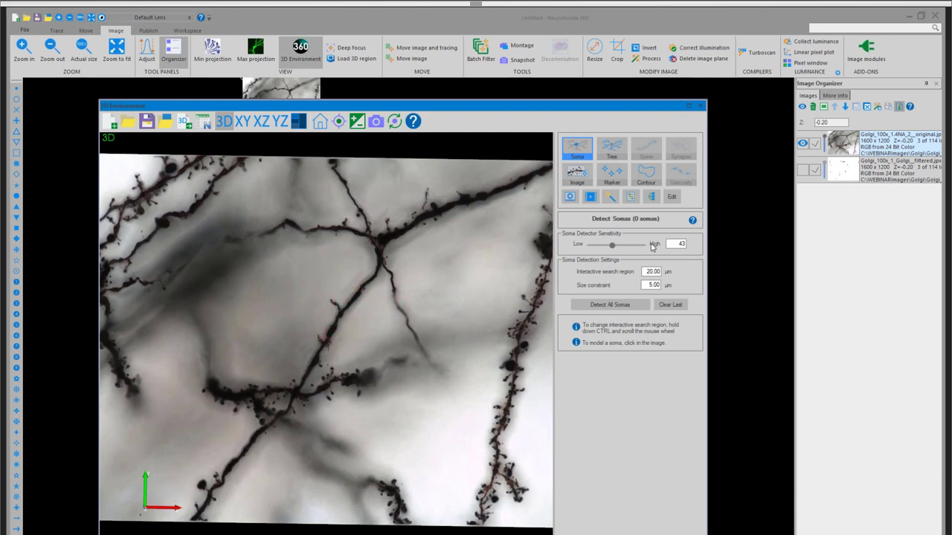
pyautogui.doubleClick(680, 243)
pyautogui.write('1')
pyautogui.write('40')
pyautogui.click(653, 284)
pyautogui.press('Return')
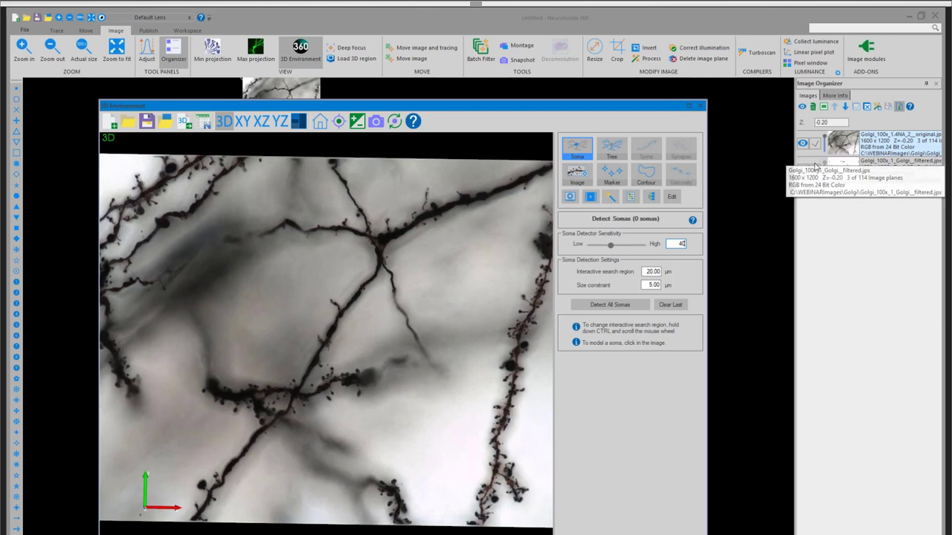
# Open image batch filtering and add Golgi_100x_1.4NA_2__original.jpx to the list of images to filter
pyautogui.click(482, 54)
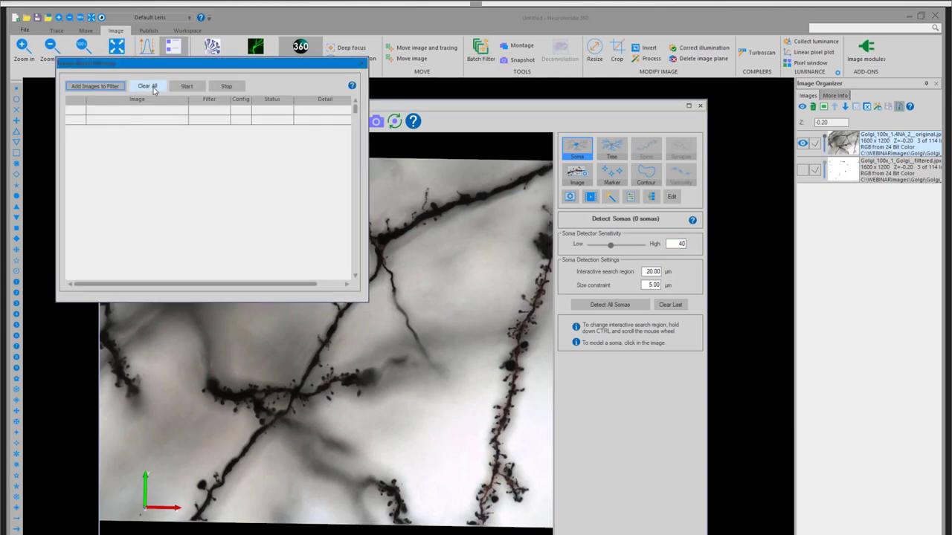
pyautogui.moveTo(323, 65); pyautogui.dragTo(602, 96)
pyautogui.click(377, 119)
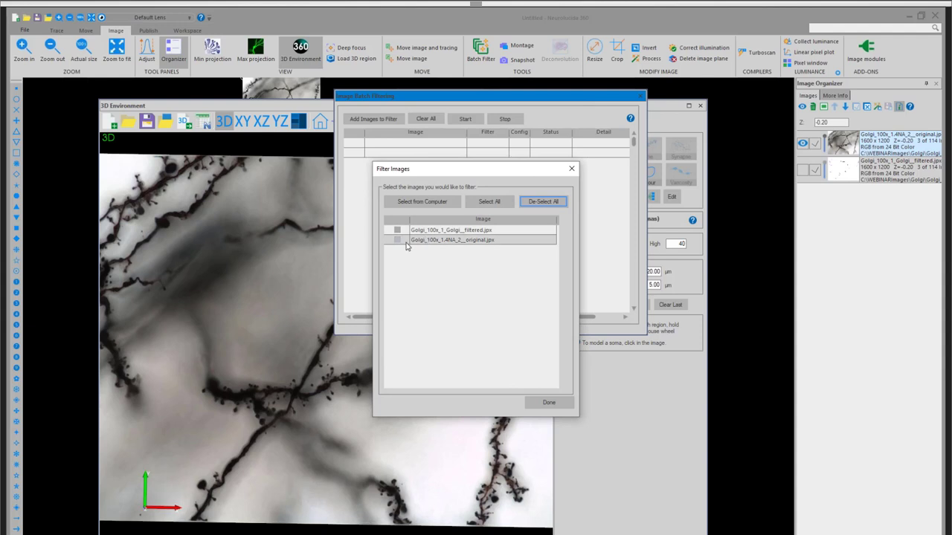
pyautogui.click(398, 240)
pyautogui.click(549, 402)
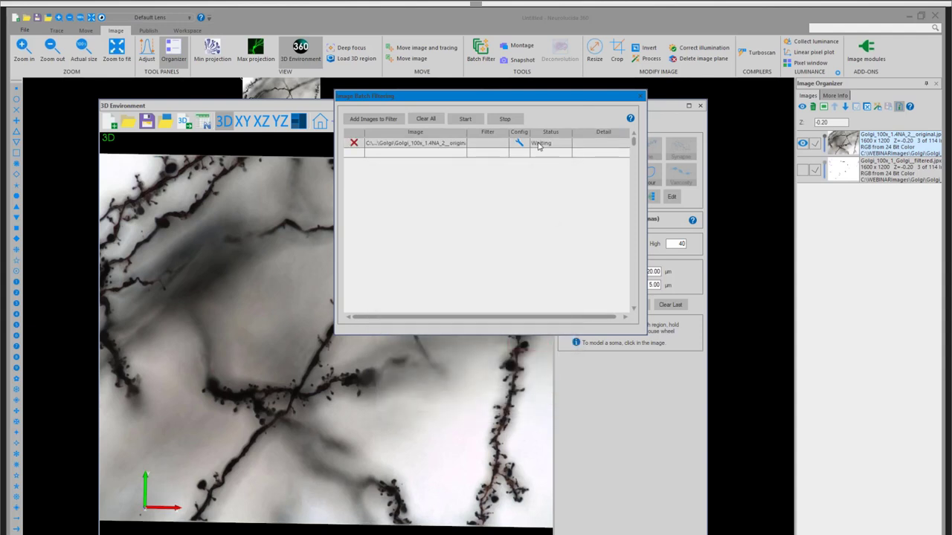
# Review the filter types available for the queued Golgi image, cancel its filter settings and close batch filtering
pyautogui.click(519, 143)
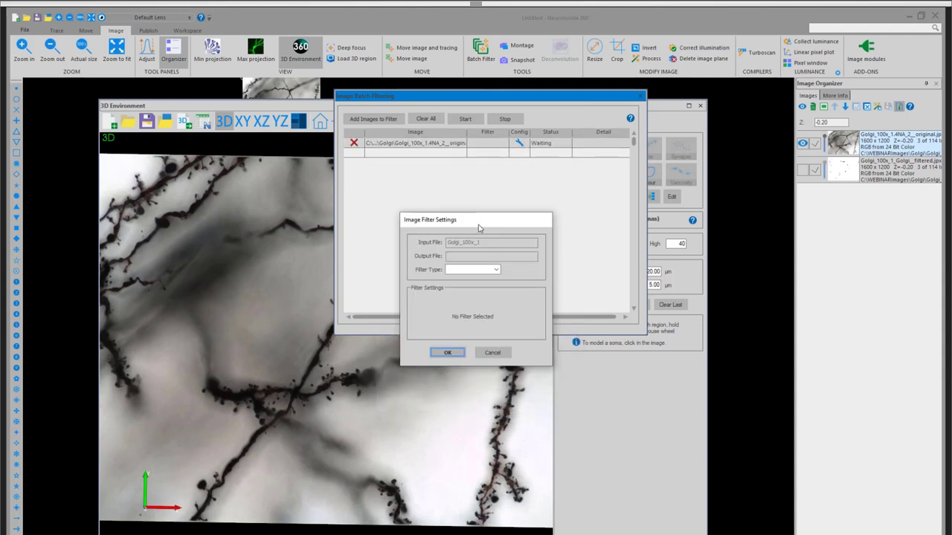
pyautogui.click(496, 271)
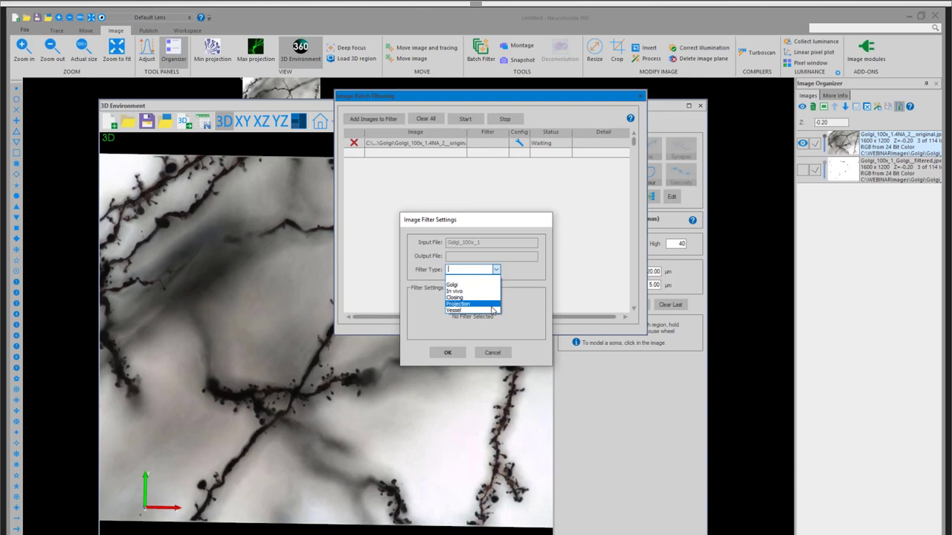
pyautogui.press('Up')
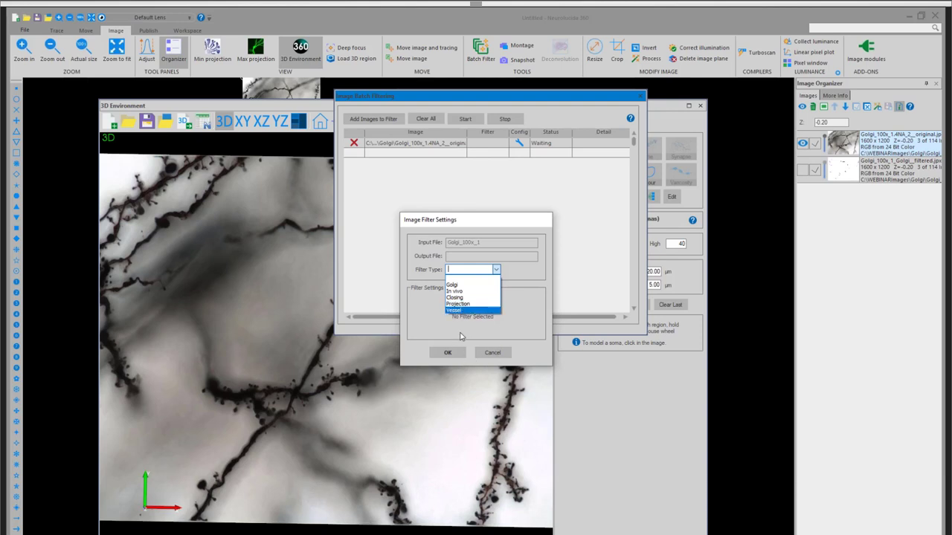
pyautogui.click(470, 356)
pyautogui.click(478, 353)
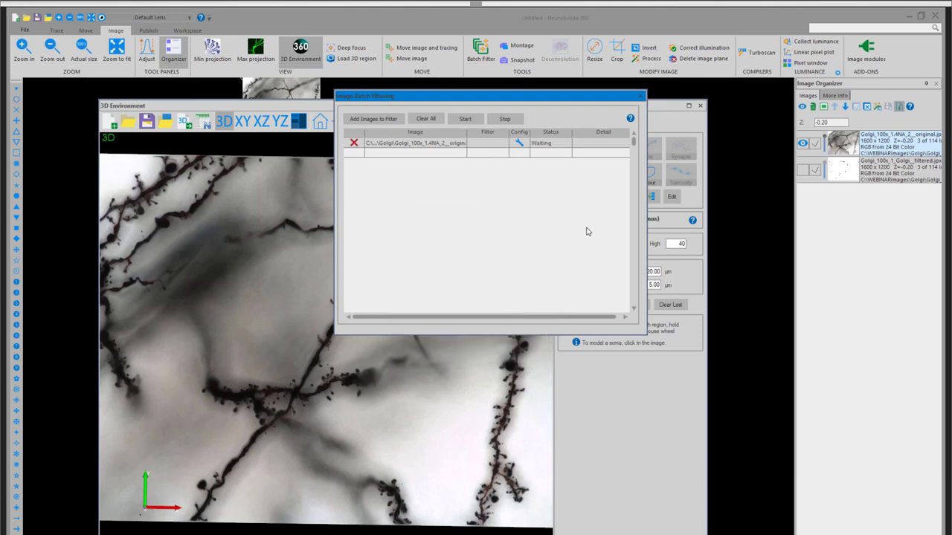
pyautogui.click(639, 96)
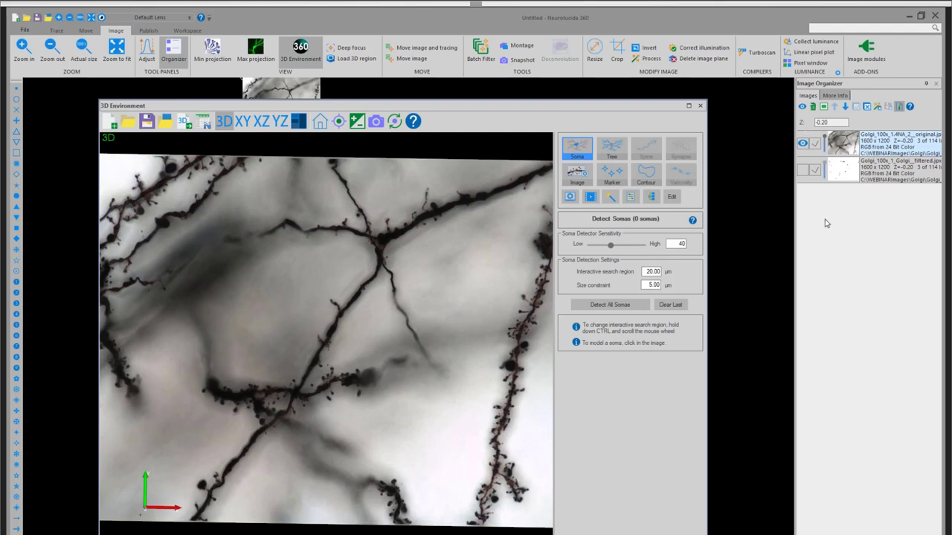
# Display the filtered Golgi image stack instead of the original one and enlarge its spiny dendrite
pyautogui.click(850, 169)
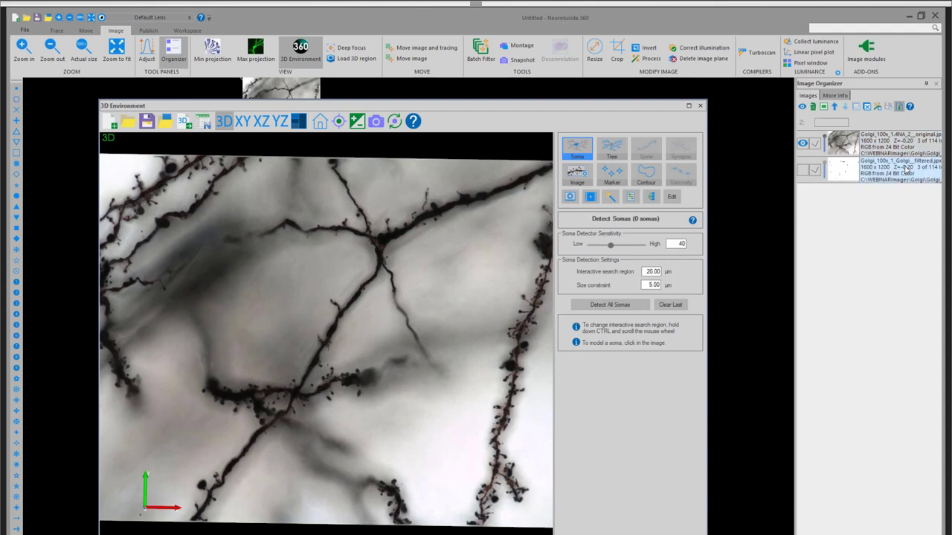
pyautogui.click(802, 170)
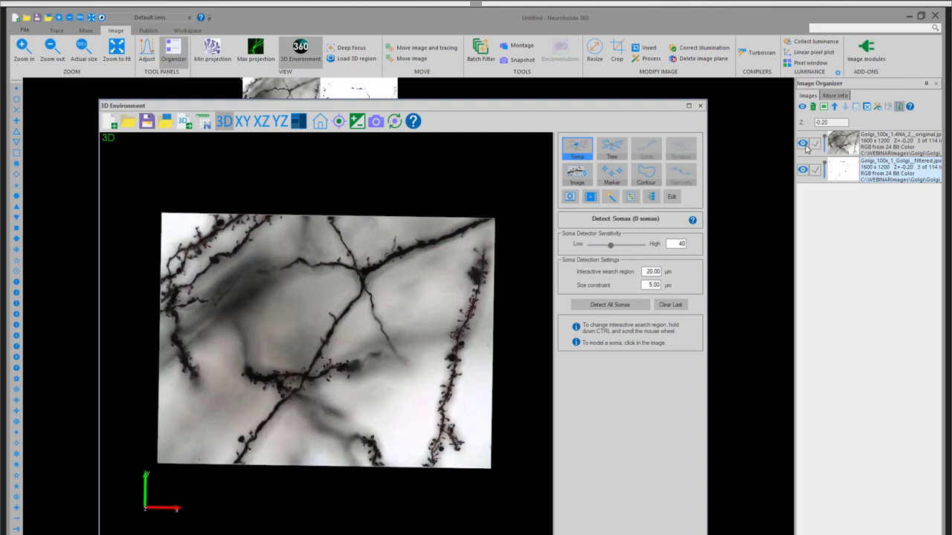
pyautogui.scroll(2, 446, 280)
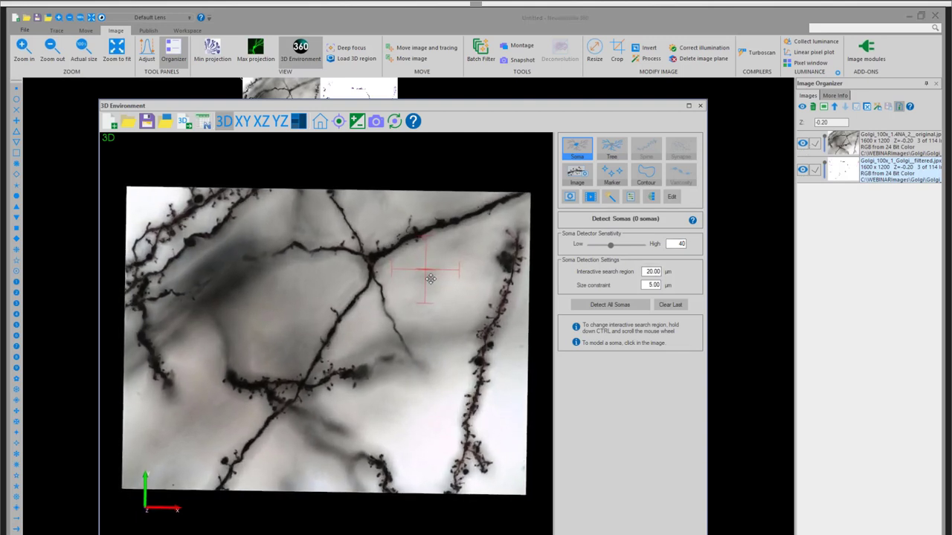
pyautogui.click(430, 278)
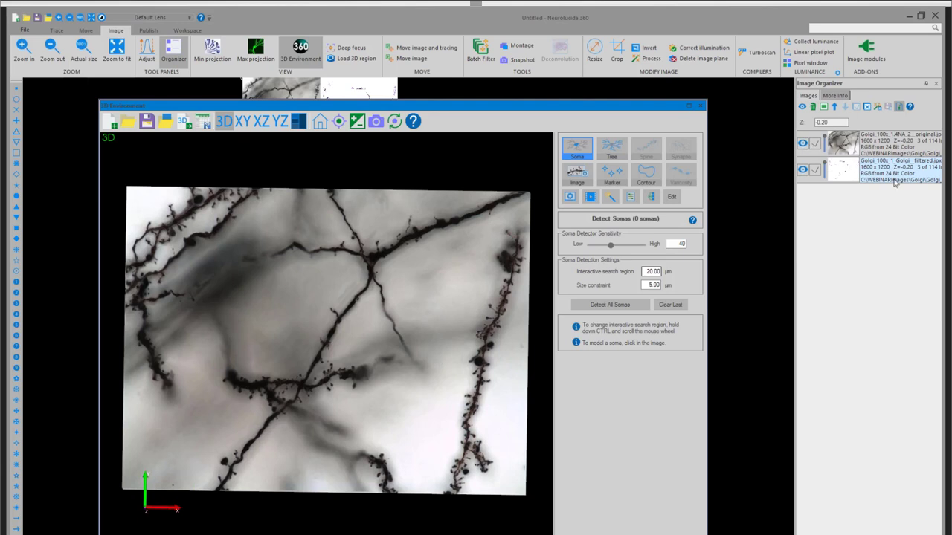
pyautogui.click(802, 142)
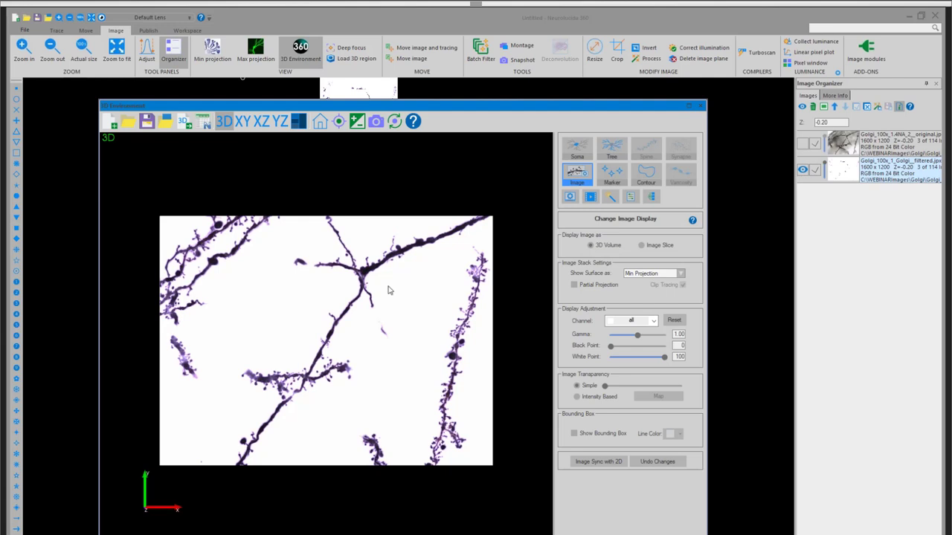
pyautogui.scroll(2, 387, 290)
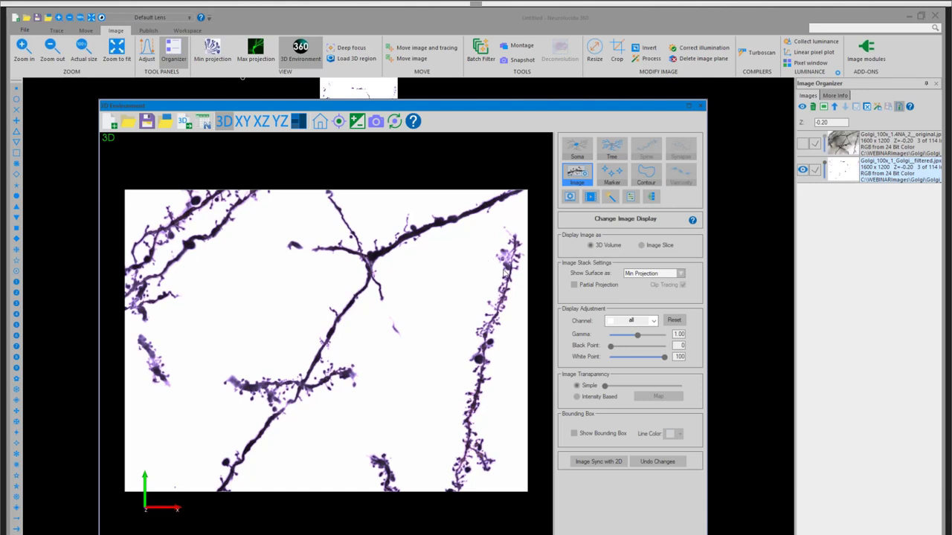
pyautogui.scroll(3, 431, 321)
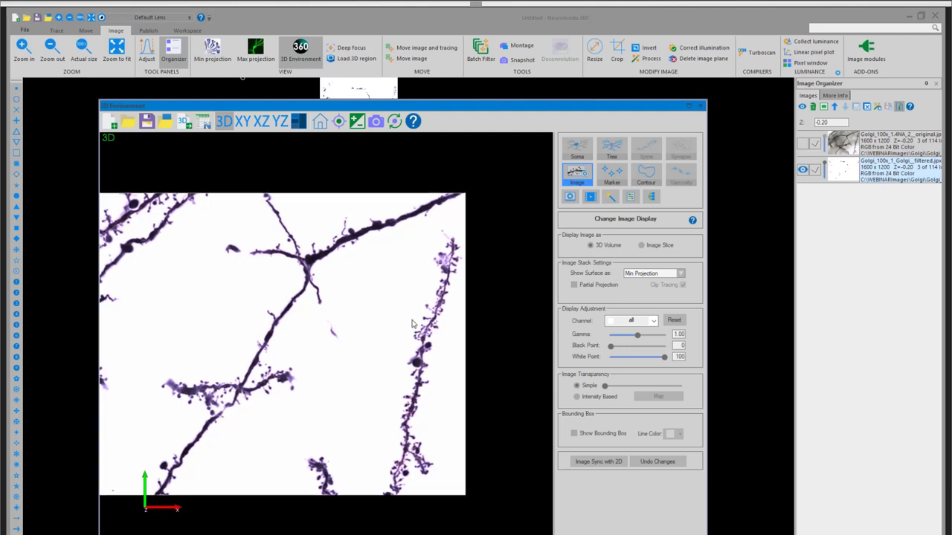
# Trace the upper part of the long spiny dendrite with user-guided Directional Kernels, ending at the dark round blob
pyautogui.click(611, 149)
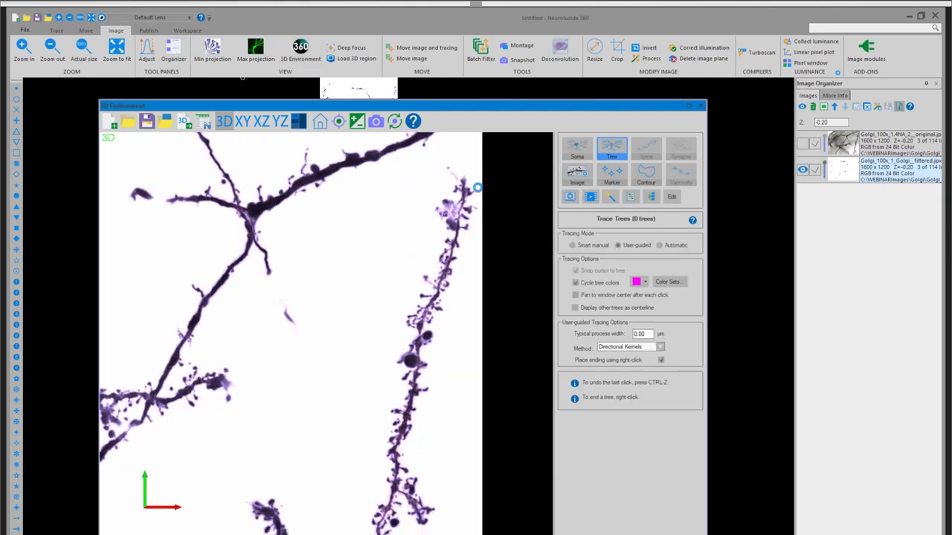
pyautogui.click(599, 251)
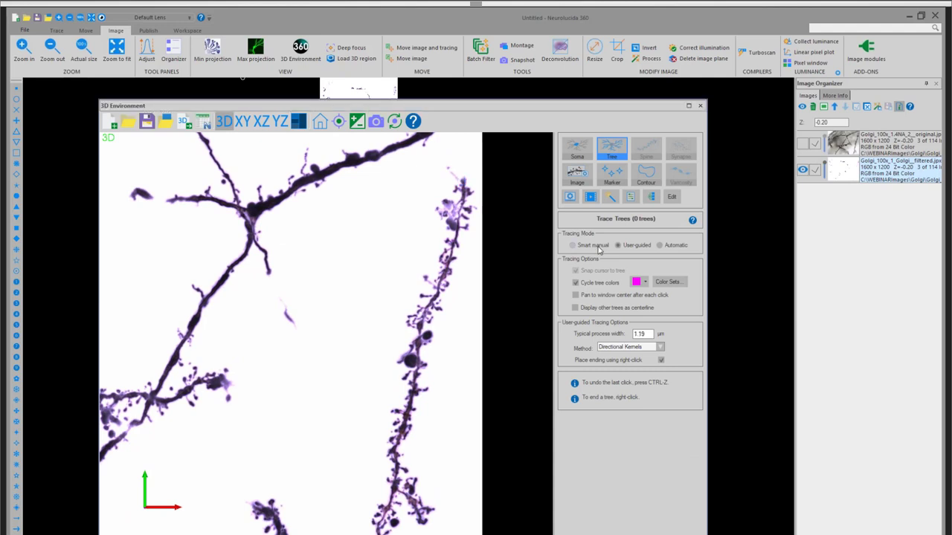
pyautogui.click(463, 181)
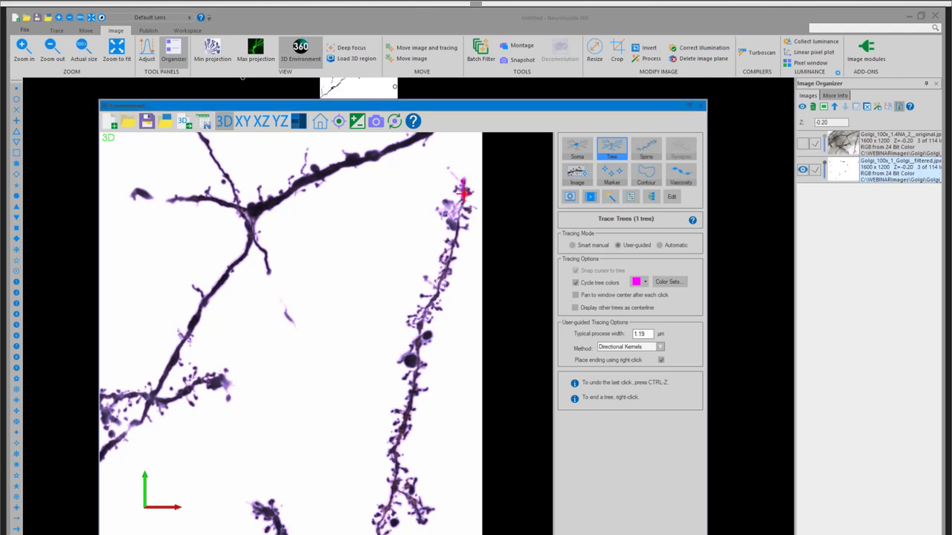
pyautogui.rightClick(411, 360)
pyautogui.scroll(2, 411, 360)
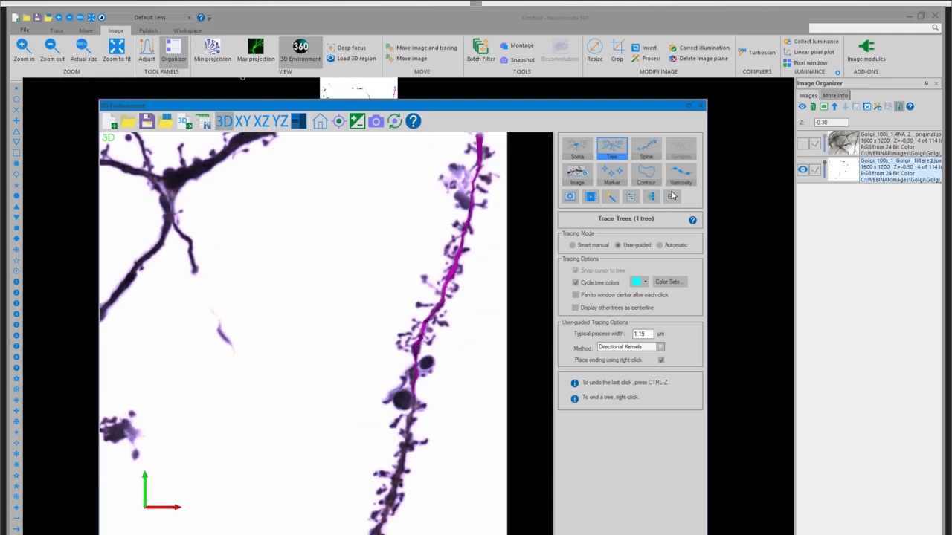
# Select the traced dendrite for editing, change its colour to yellow and deselect it
pyautogui.click(672, 196)
pyautogui.click(464, 248)
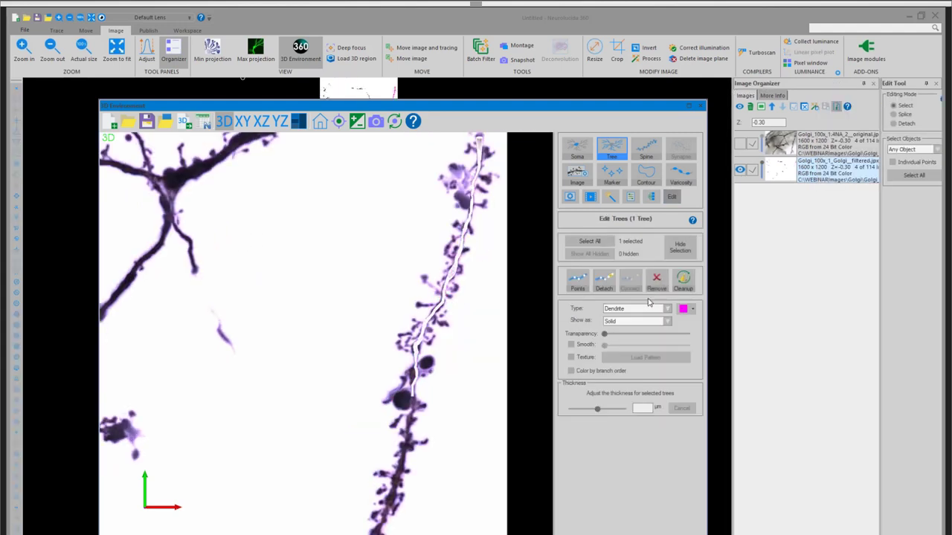
pyautogui.click(696, 310)
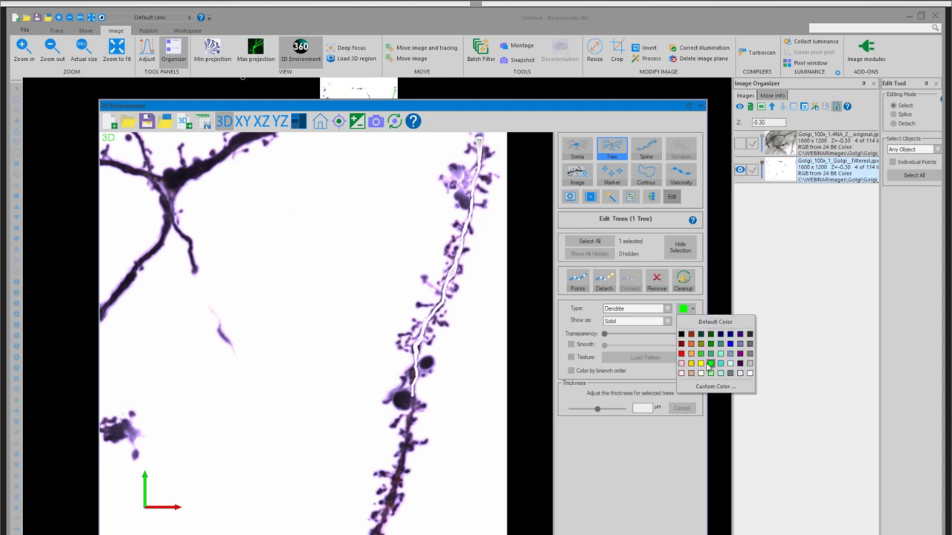
pyautogui.click(699, 365)
pyautogui.click(484, 319)
pyautogui.moveTo(484, 319)
pyautogui.mouseDown()
pyautogui.moveTo(458, 319)
pyautogui.moveTo(431, 291)
pyautogui.mouseUp()
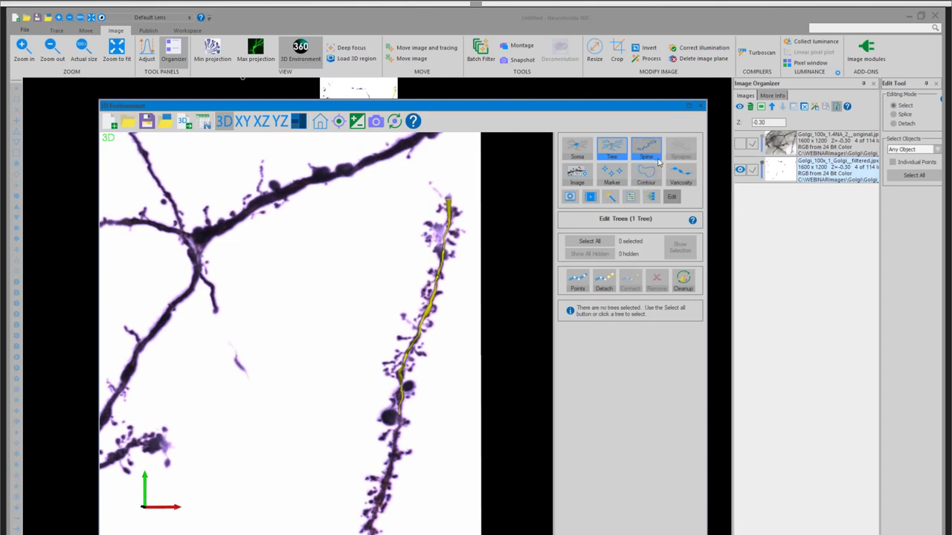
# Model a single spine on the yellow dendrite with axial smear correction shown, and inspect it up close
pyautogui.click(645, 149)
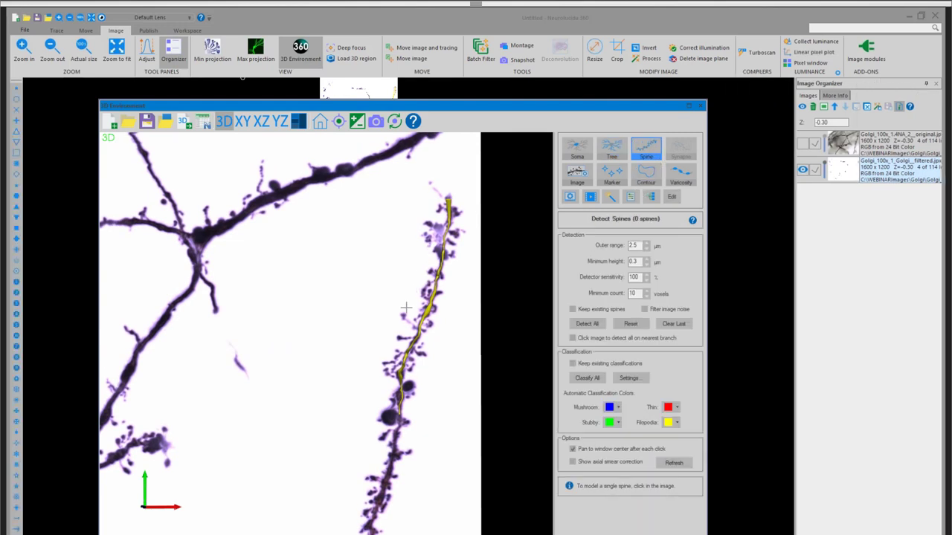
pyautogui.scroll(3, 406, 307)
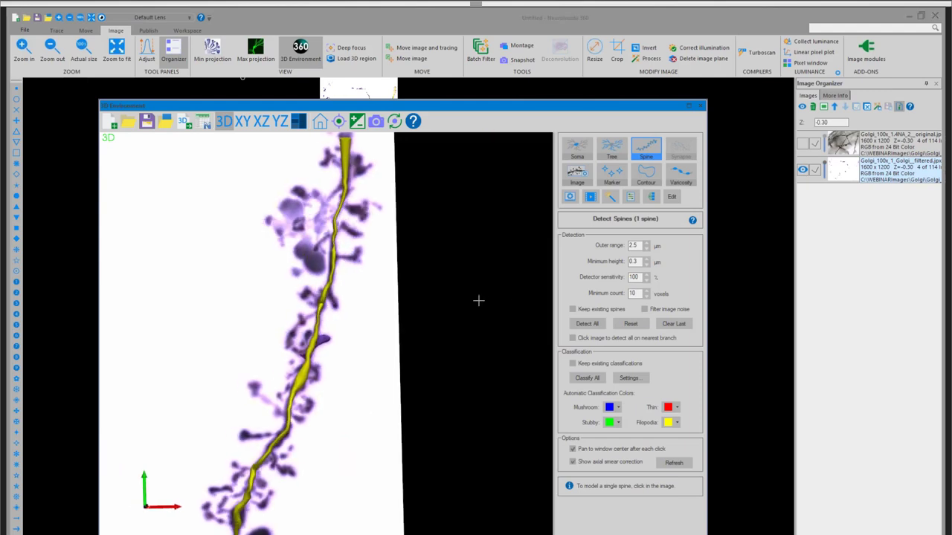
pyautogui.scroll(5, 377, 336)
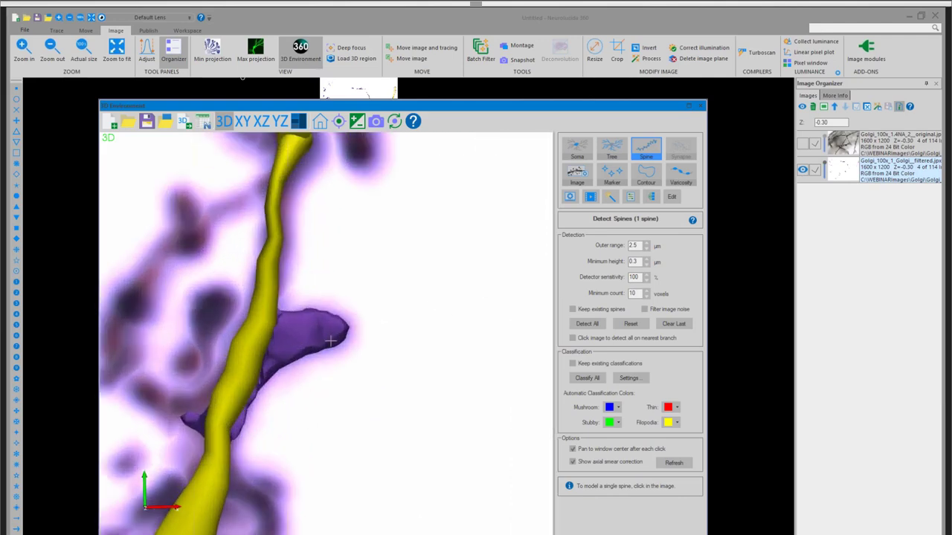
# Select the modelled spine for editing, change its colour to red and deselect it
pyautogui.click(672, 196)
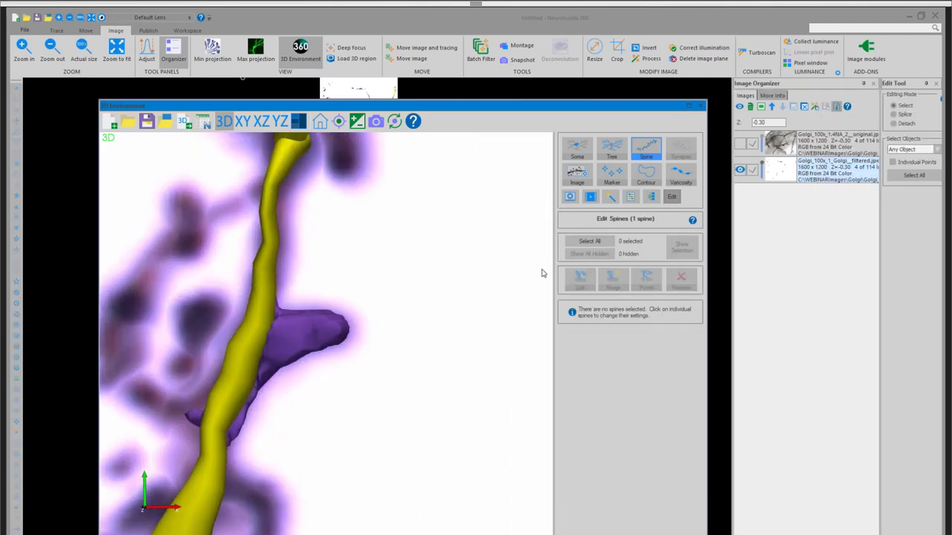
pyautogui.click(316, 337)
pyautogui.click(693, 310)
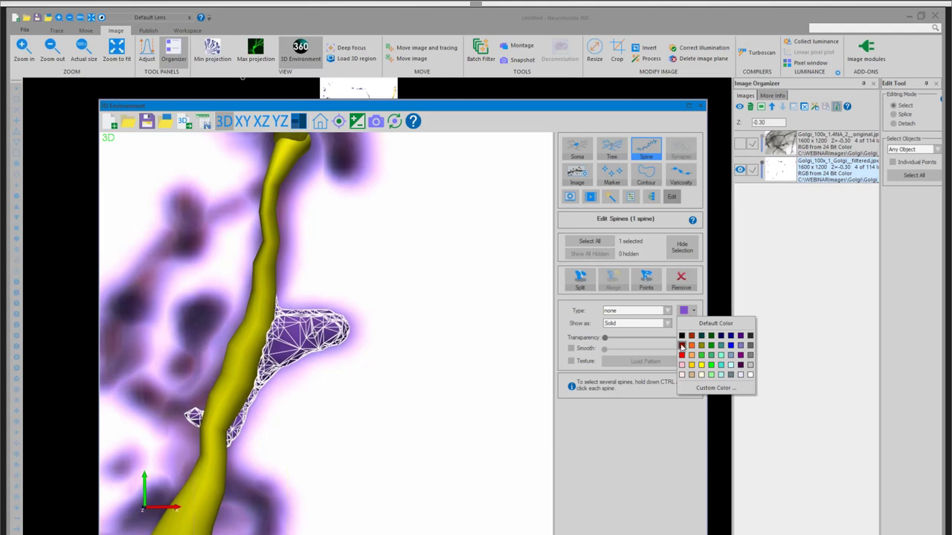
pyautogui.click(681, 355)
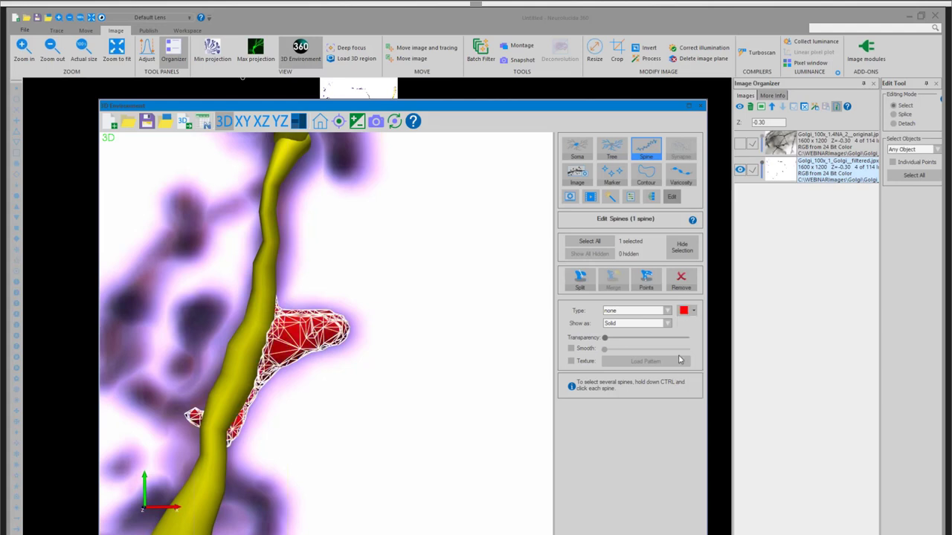
pyautogui.click(395, 328)
pyautogui.scroll(-5, 398, 326)
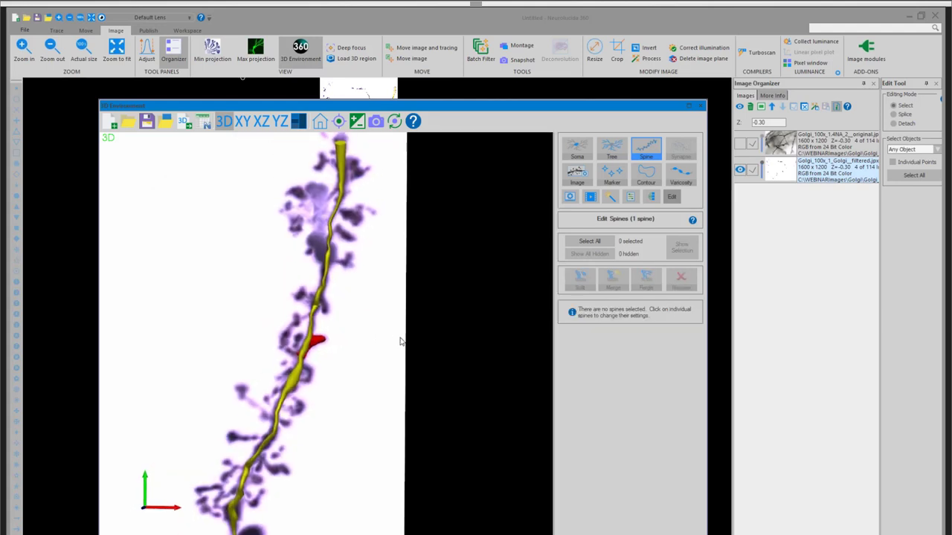
# Return to spine detection and model two more single spines on the upper part of the yellow dendrite
pyautogui.click(671, 196)
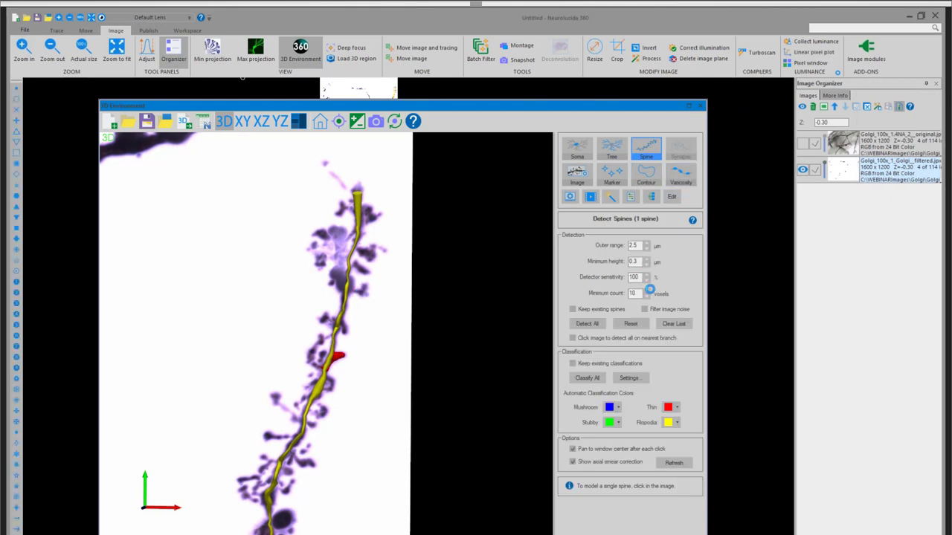
pyautogui.click(357, 290)
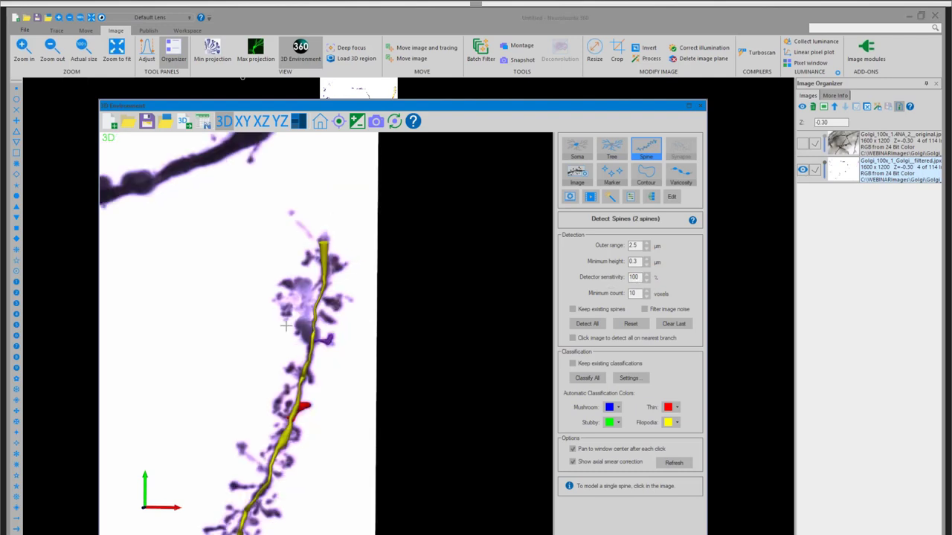
pyautogui.scroll(3, 285, 325)
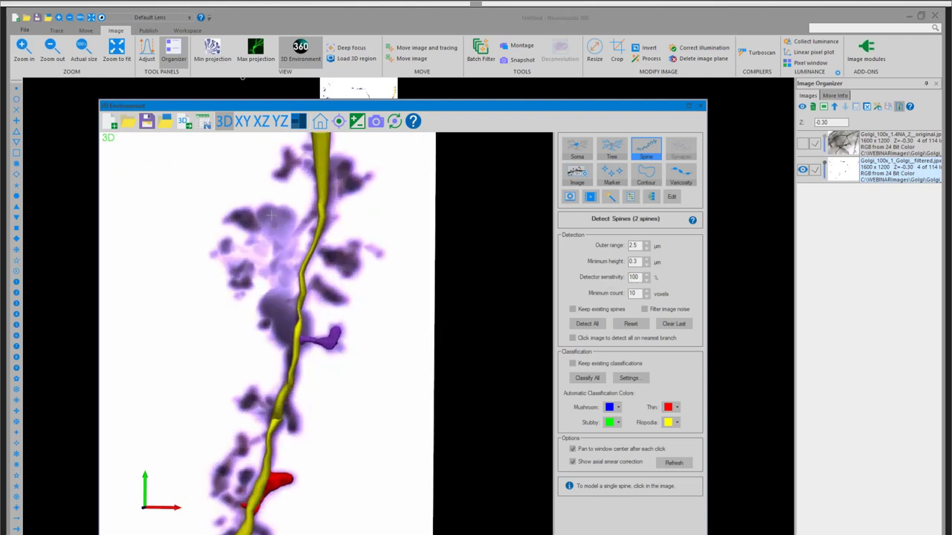
pyautogui.moveTo(271, 221); pyautogui.dragTo(189, 298, button='right')
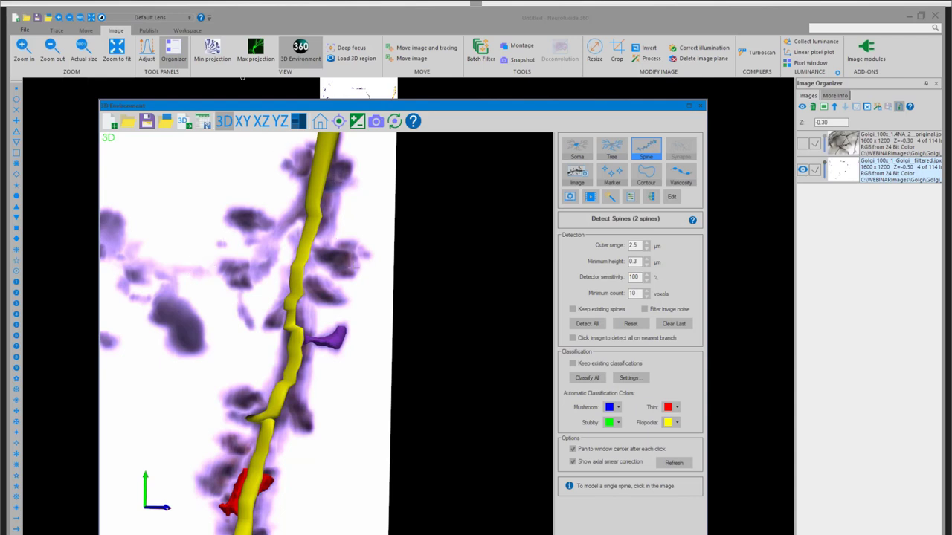
pyautogui.moveTo(305, 294); pyautogui.dragTo(324, 294)
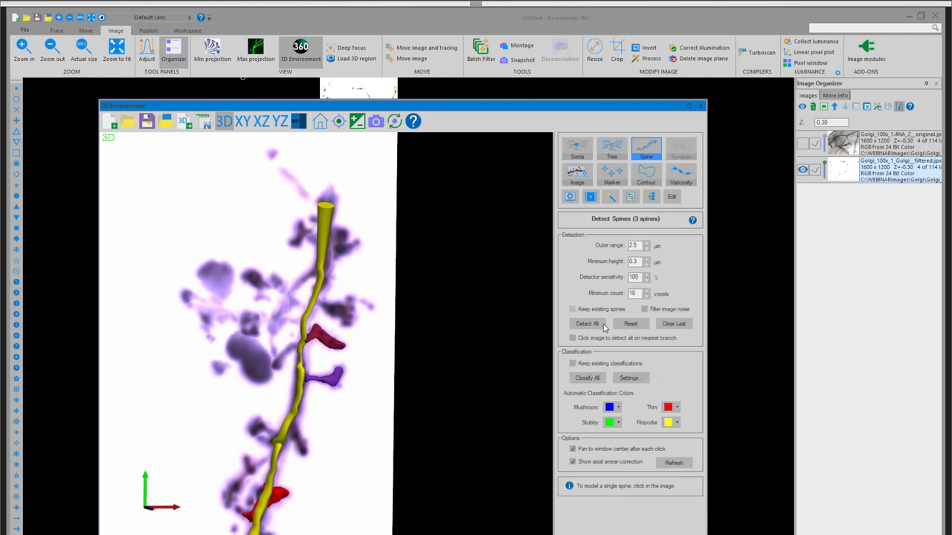
# Review the spine classification settings without changing them, classify all modelled spines automatically and inspect the recoloured spines
pyautogui.click(621, 378)
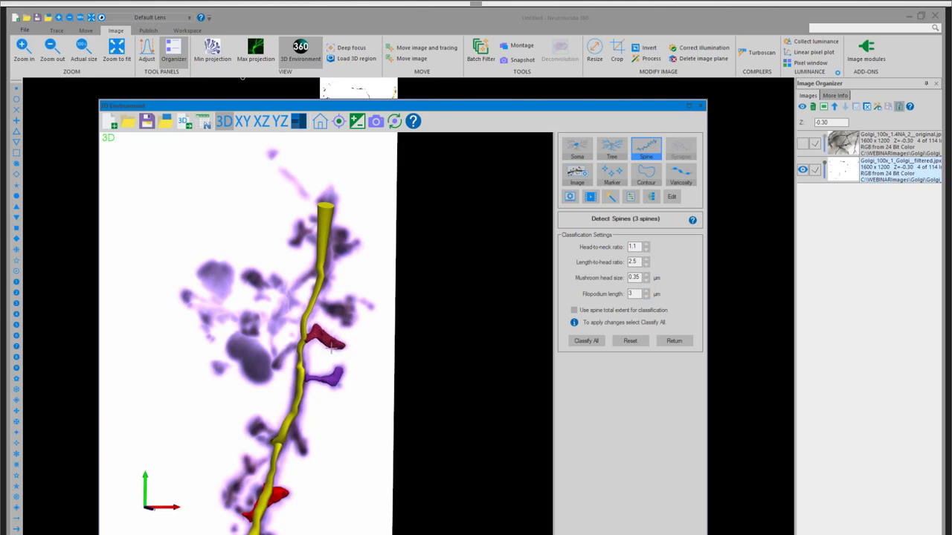
pyautogui.click(673, 340)
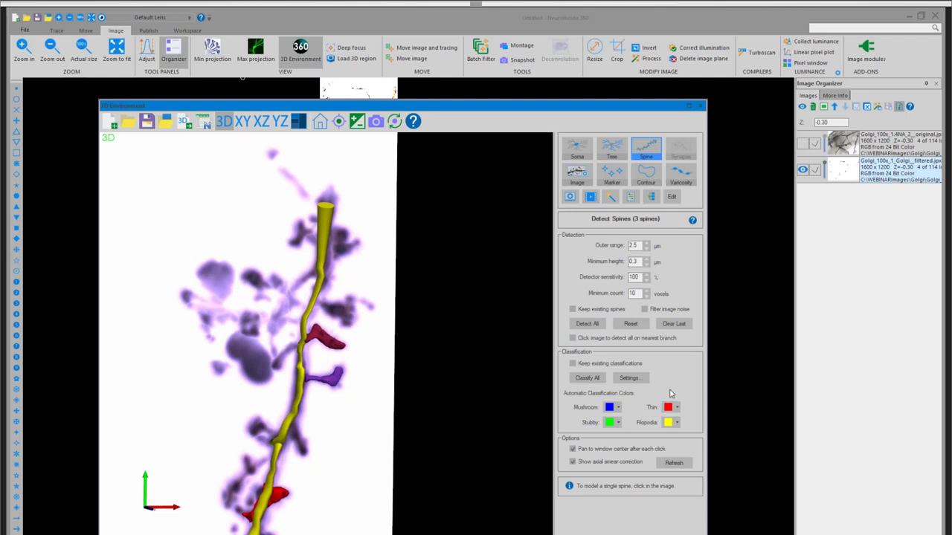
pyautogui.click(587, 379)
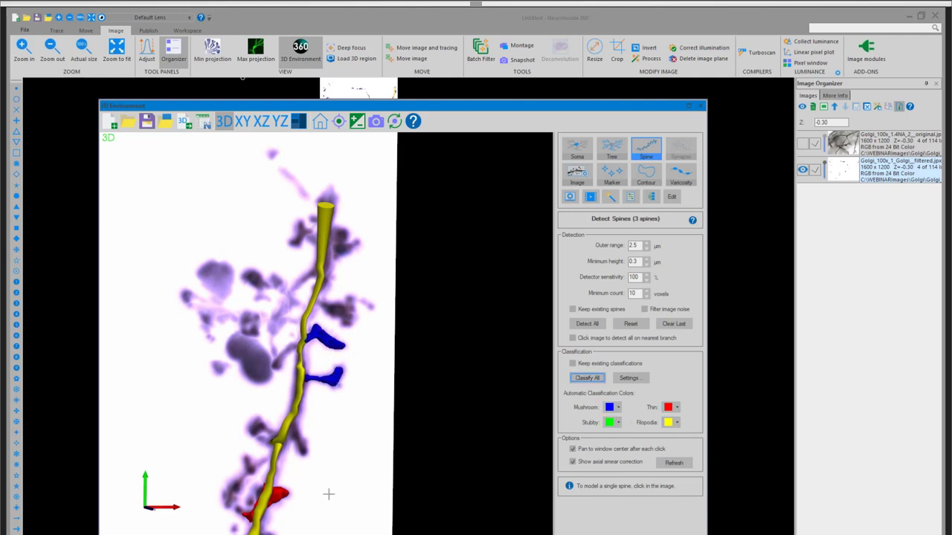
pyautogui.moveTo(343, 336); pyautogui.dragTo(372, 382)
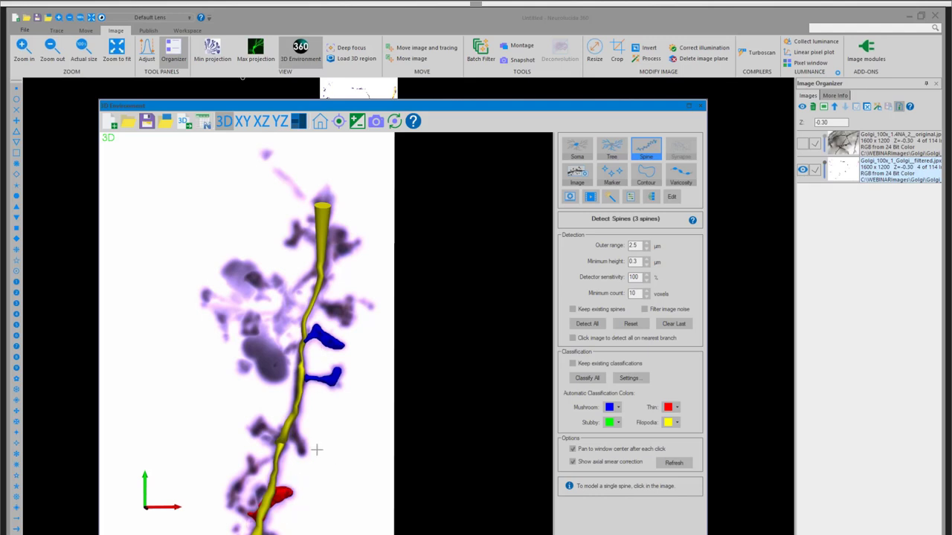
pyautogui.moveTo(340, 451); pyautogui.dragTo(442, 354)
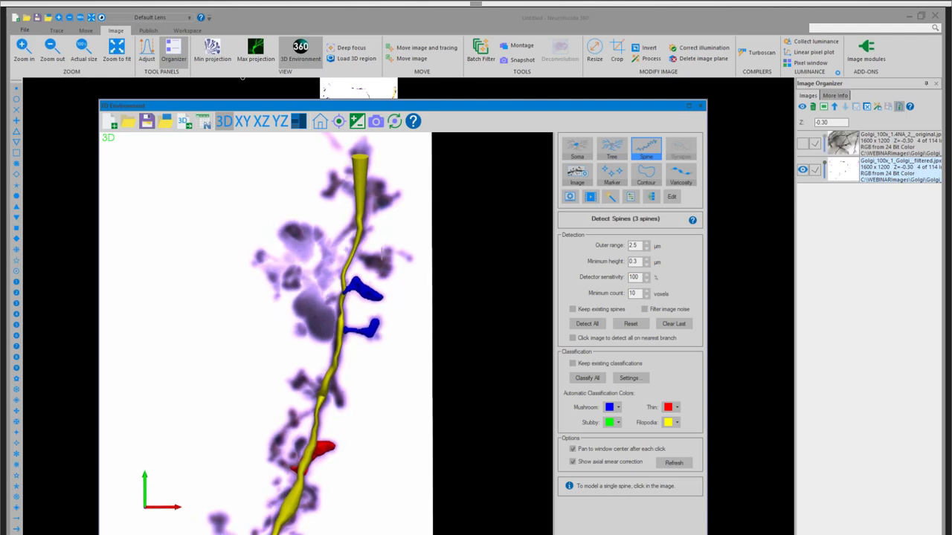
pyautogui.moveTo(450, 263); pyautogui.dragTo(448, 149)
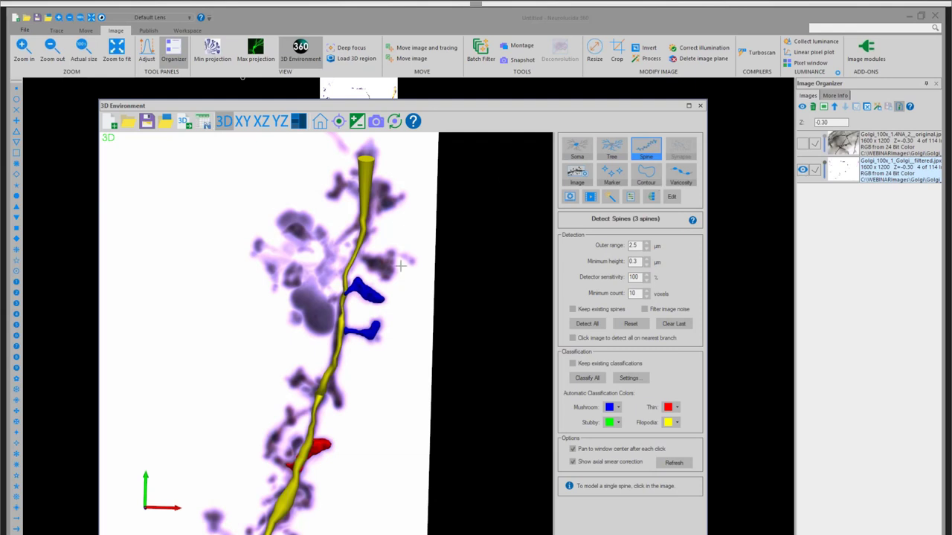
pyautogui.moveTo(328, 265); pyautogui.dragTo(418, 272)
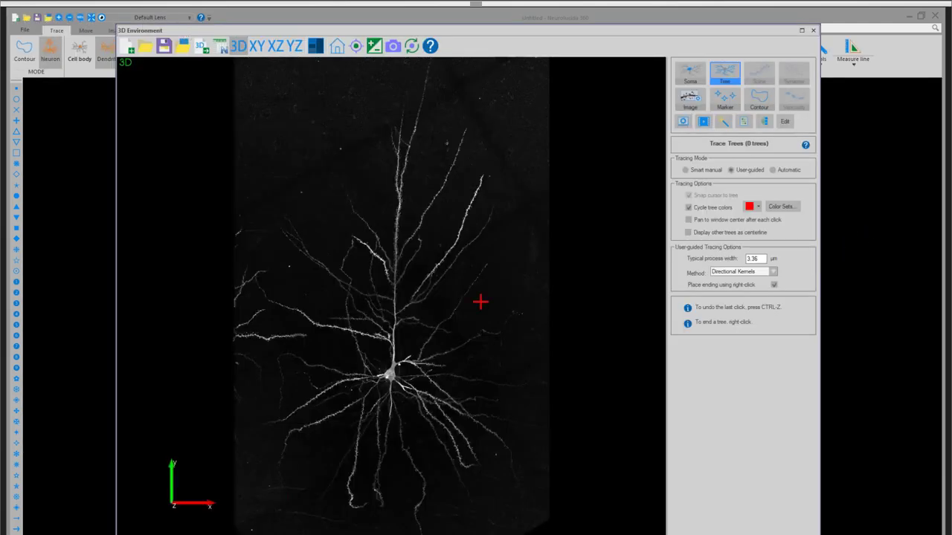
# Examine the whole neuron in the fluorescence image volume and the spines along its branches up close
pyautogui.scroll(2, 480, 302)
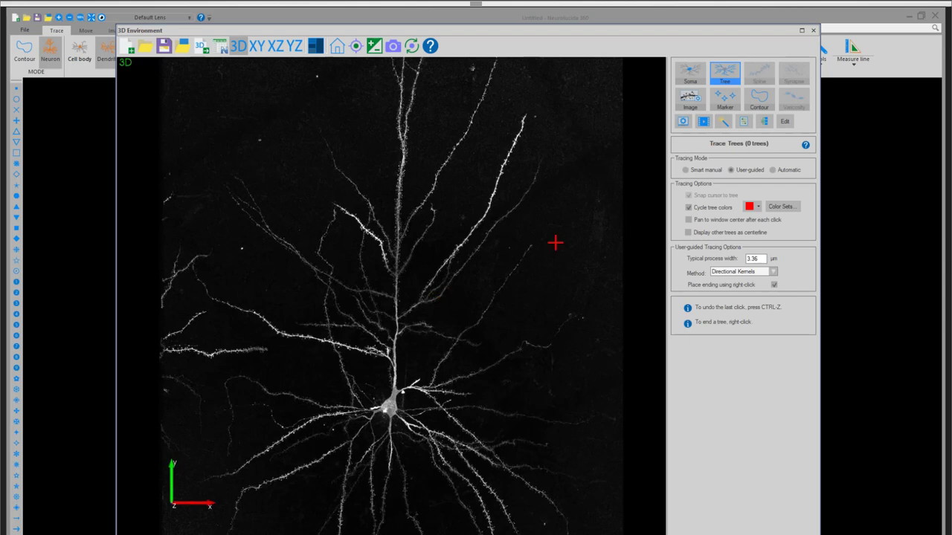
pyautogui.scroll(-2, 512, 187)
pyautogui.moveTo(435, 247); pyautogui.dragTo(348, 249)
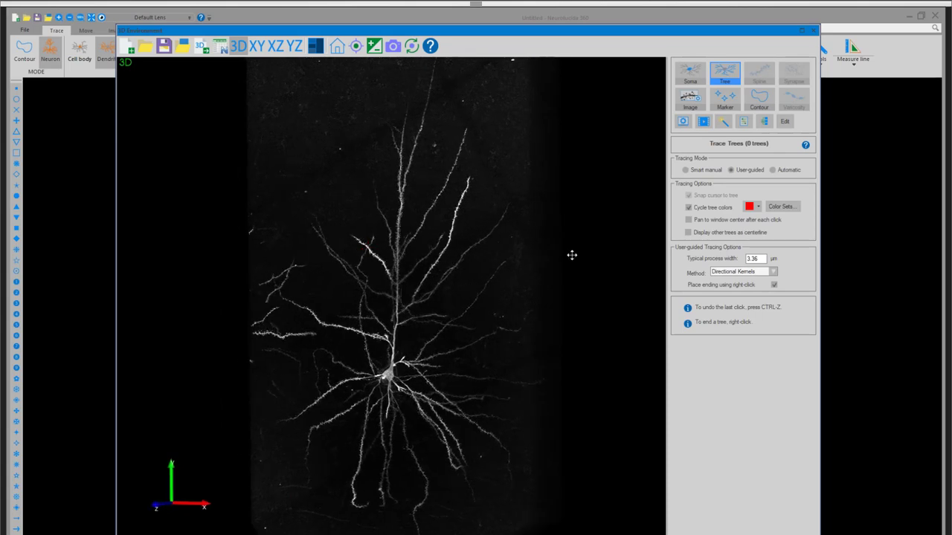
pyautogui.moveTo(571, 255); pyautogui.dragTo(627, 254)
pyautogui.scroll(5, 374, 197)
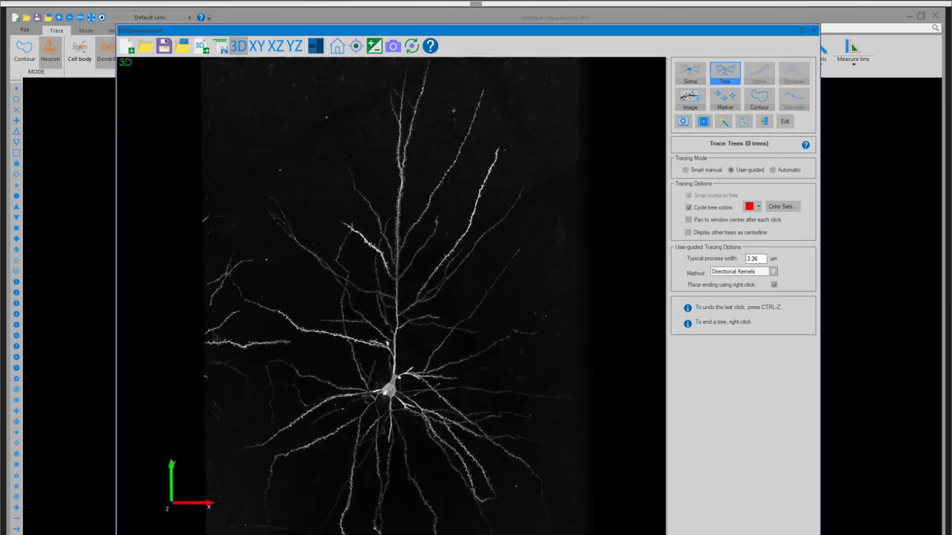
pyautogui.scroll(6, 414, 346)
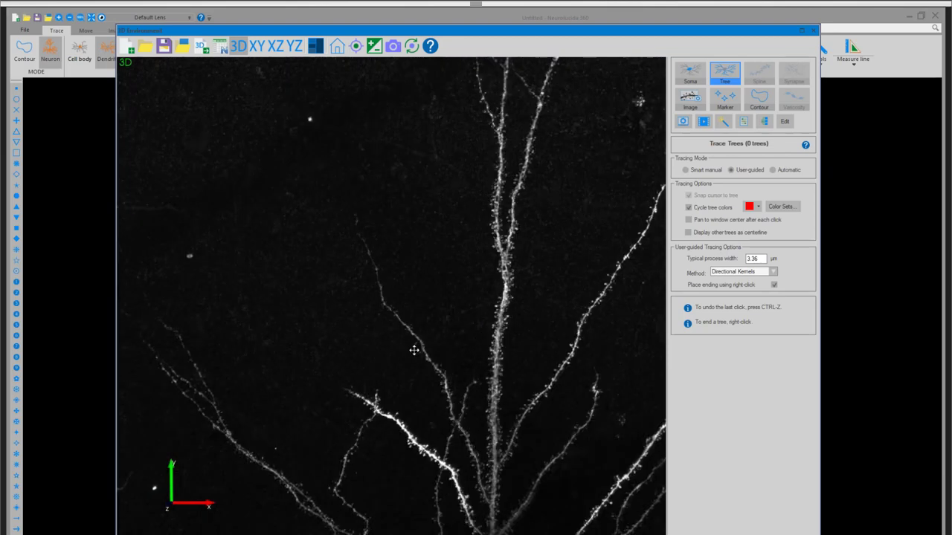
pyautogui.moveTo(361, 224); pyautogui.dragTo(272, 323)
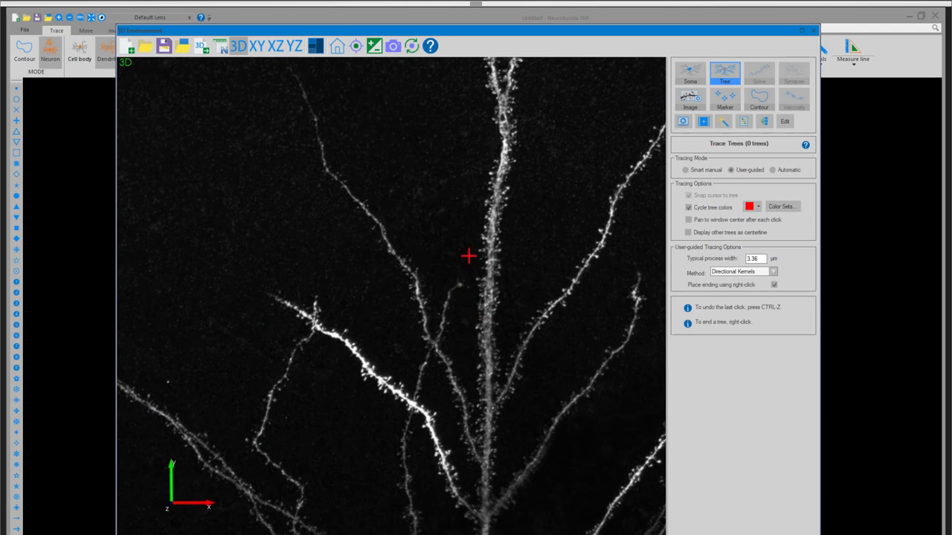
pyautogui.moveTo(489, 377); pyautogui.dragTo(553, 236, button='middle')
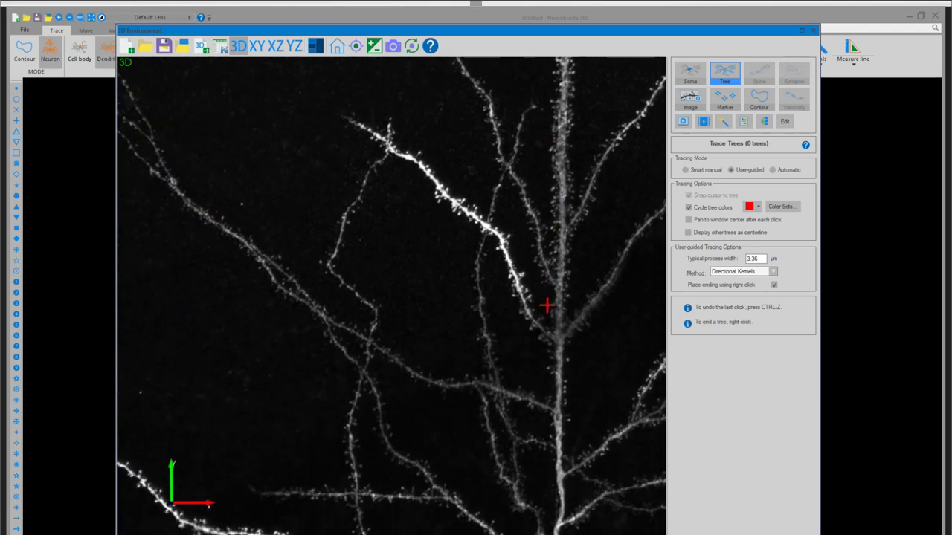
pyautogui.moveTo(550, 305); pyautogui.dragTo(574, 260, button='middle')
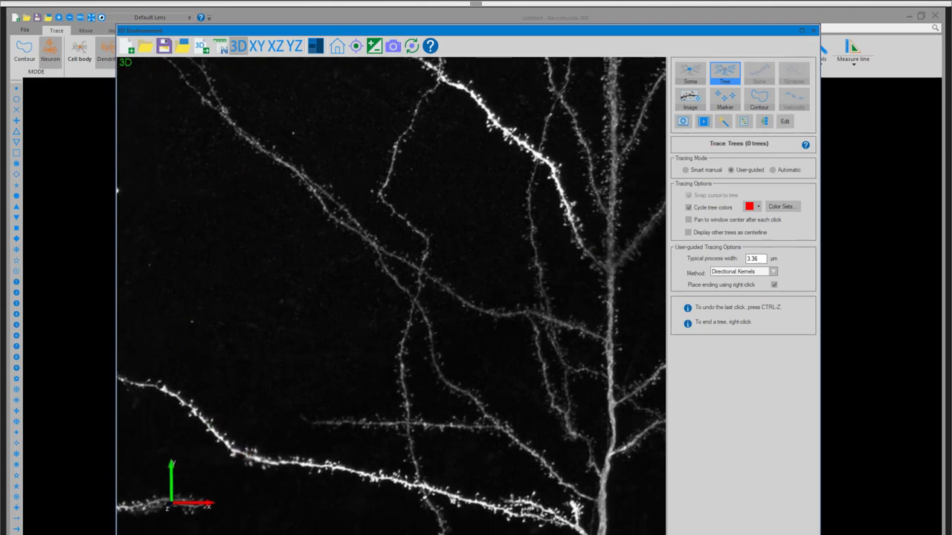
pyautogui.moveTo(523, 327); pyautogui.dragTo(632, 253, button='middle')
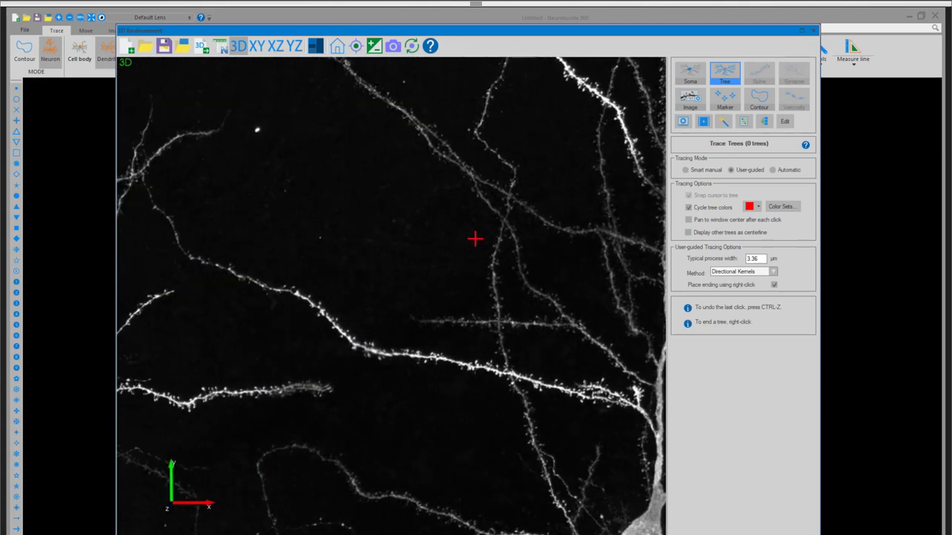
pyautogui.scroll(2, 533, 347)
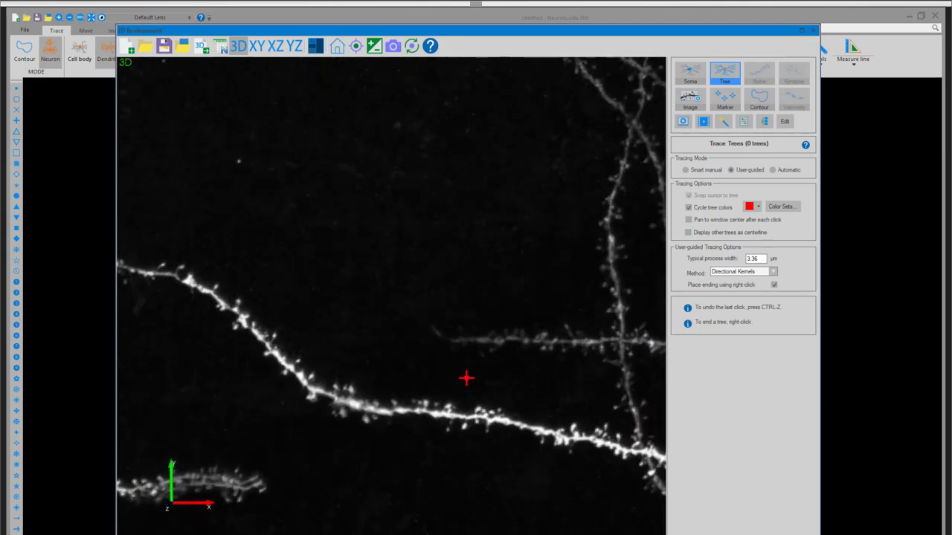
pyautogui.scroll(2, 465, 378)
pyautogui.moveTo(466, 365); pyautogui.dragTo(372, 340, button='middle')
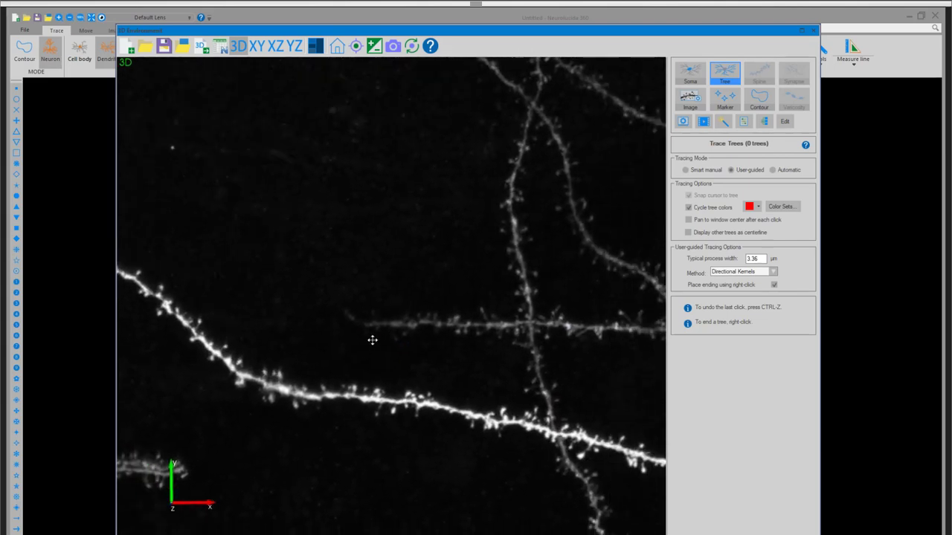
pyautogui.moveTo(481, 345); pyautogui.dragTo(451, 342, button='middle')
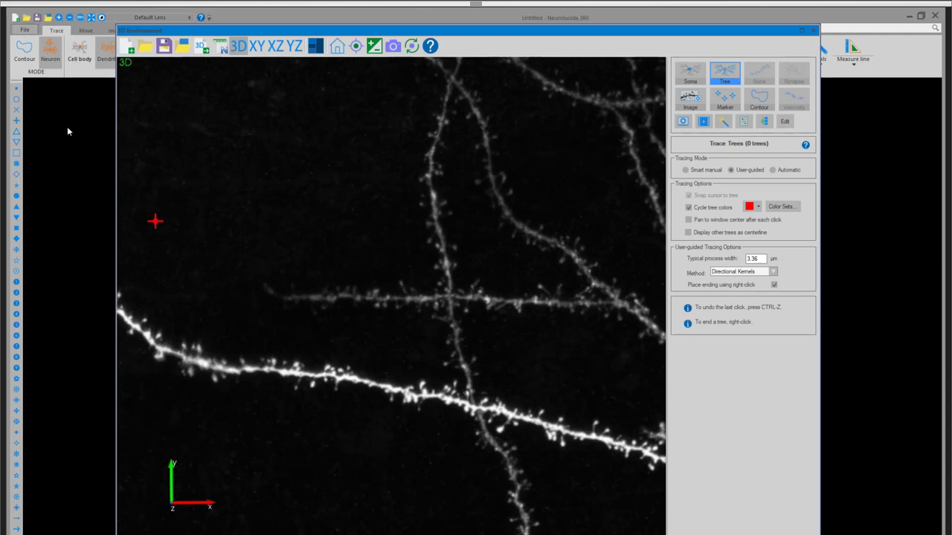
# Check which file formats can be opened as an image stack and close the dialog without opening a file
pyautogui.hotkey('alt', 'f')
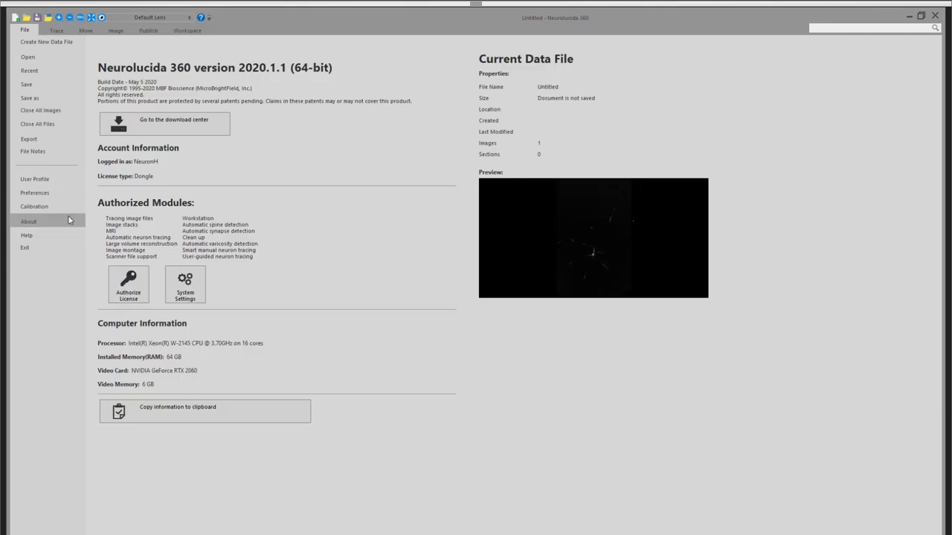
pyautogui.click(28, 58)
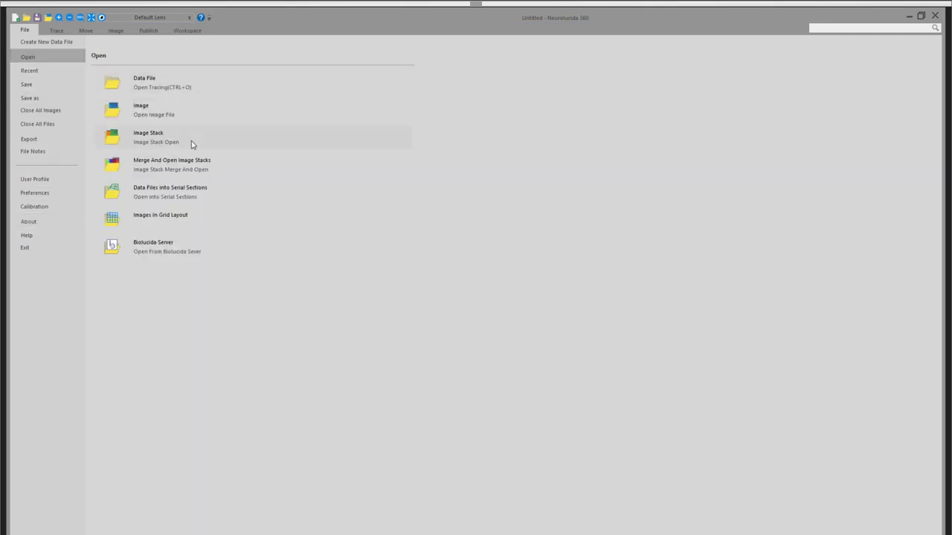
pyautogui.click(191, 139)
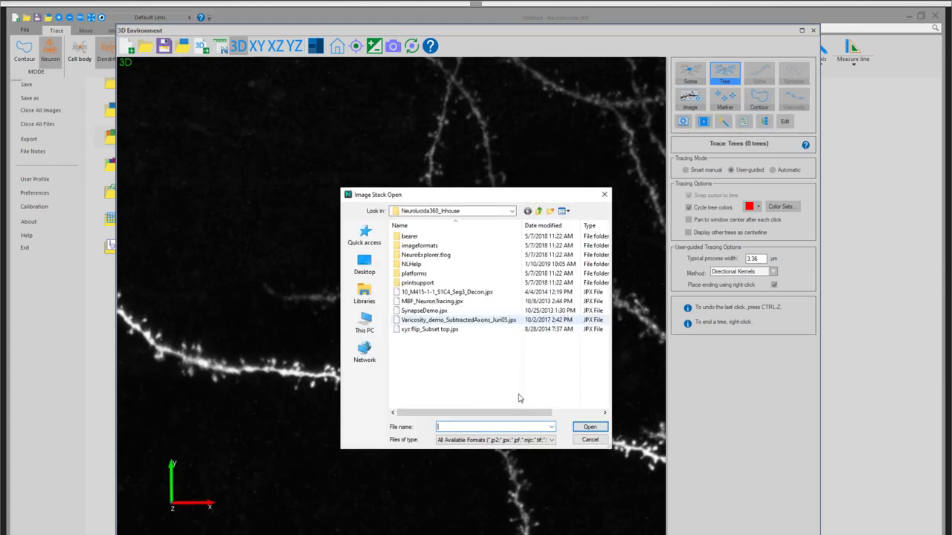
pyautogui.click(503, 440)
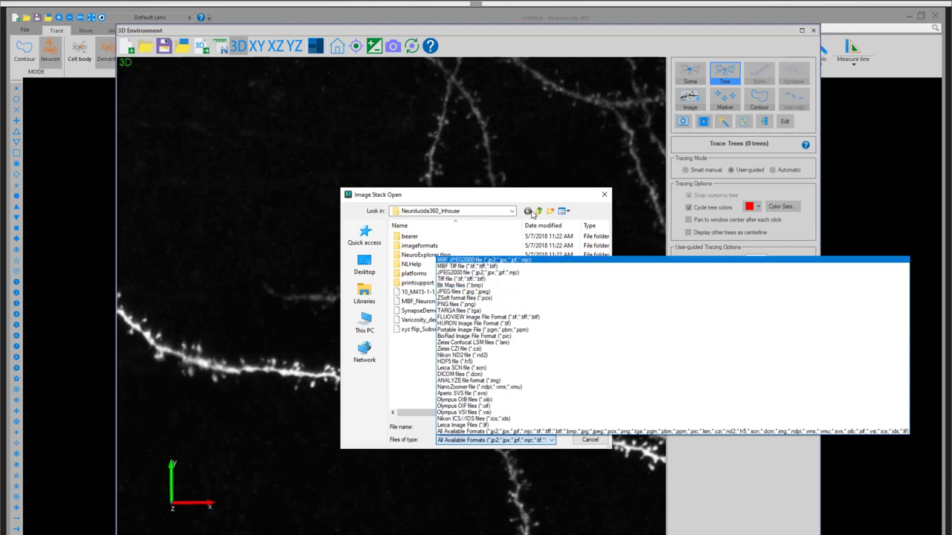
pyautogui.click(530, 207)
pyautogui.click(603, 198)
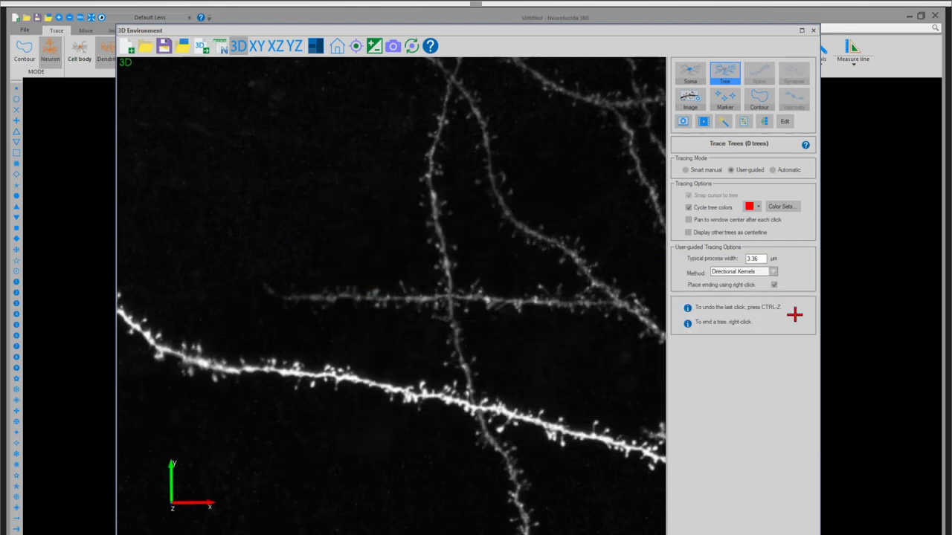
pyautogui.scroll(-5, 521, 356)
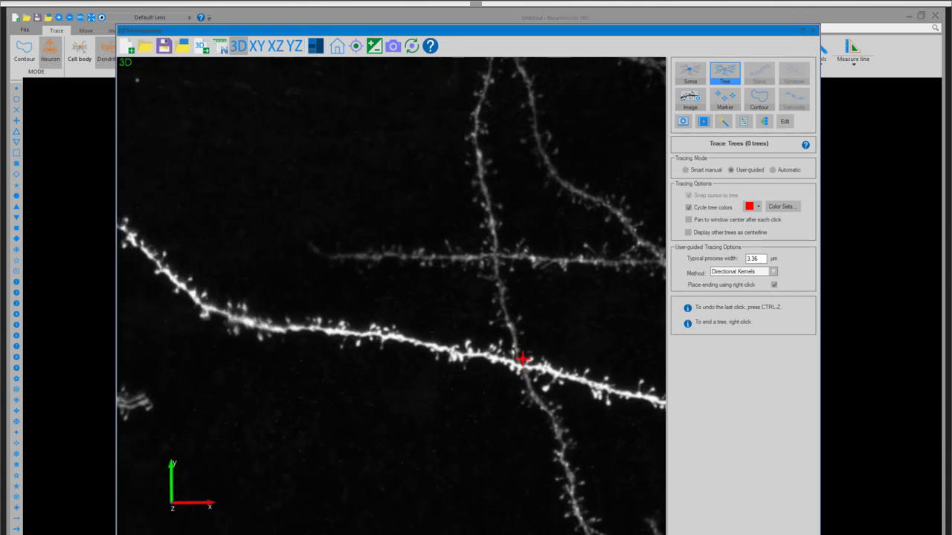
pyautogui.scroll(-5, 569, 346)
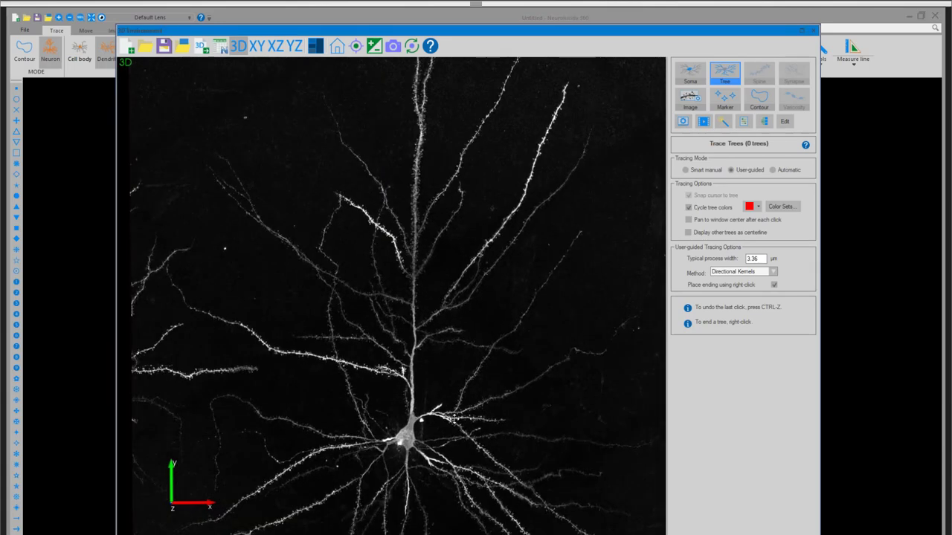
pyautogui.scroll(1, 464, 360)
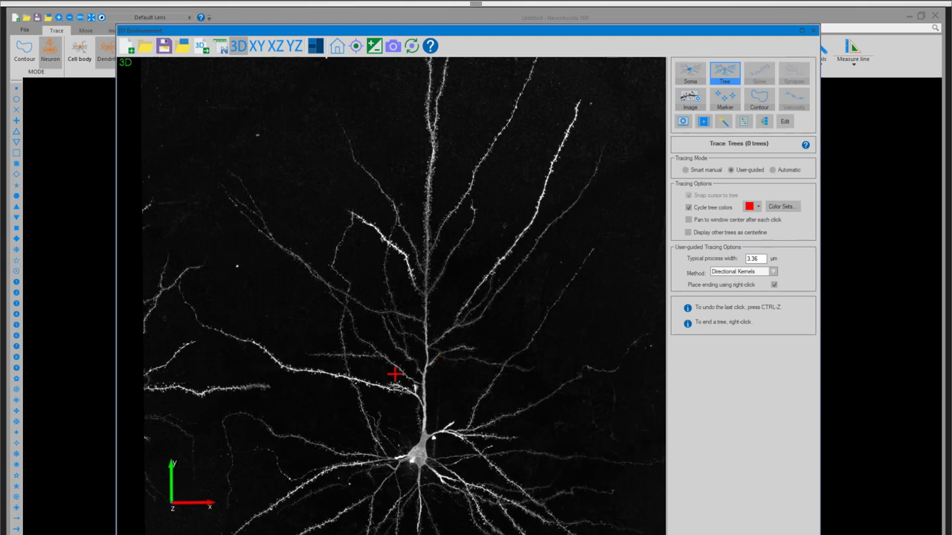
# Trace two separate segments of the bright dendrite branching left of the main shaft, using user-guided tracing with directional kernels
pyautogui.scroll(5, 365, 377)
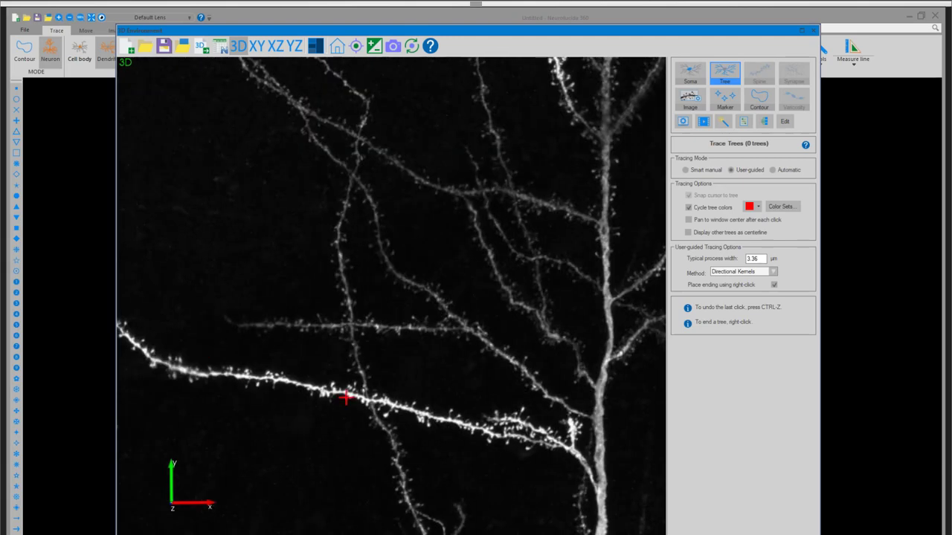
pyautogui.press('Left')
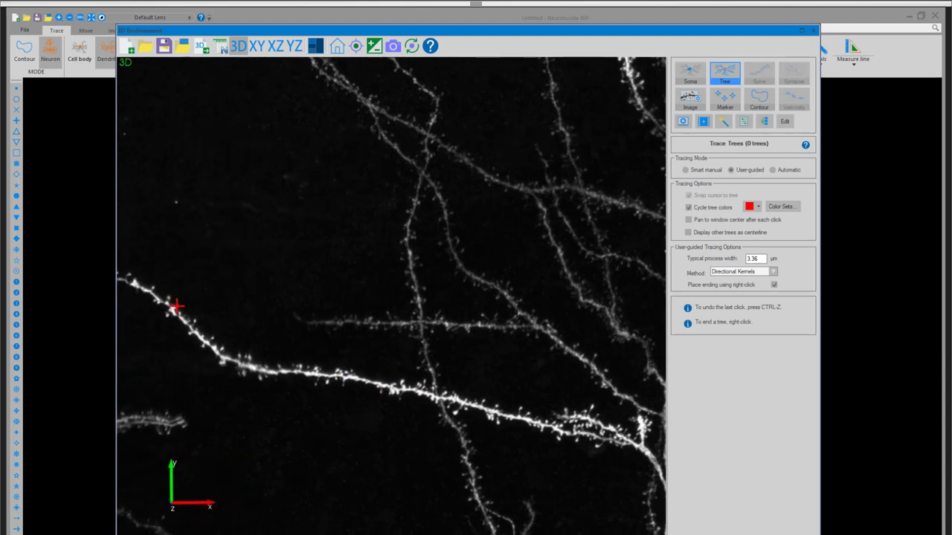
pyautogui.click(172, 312)
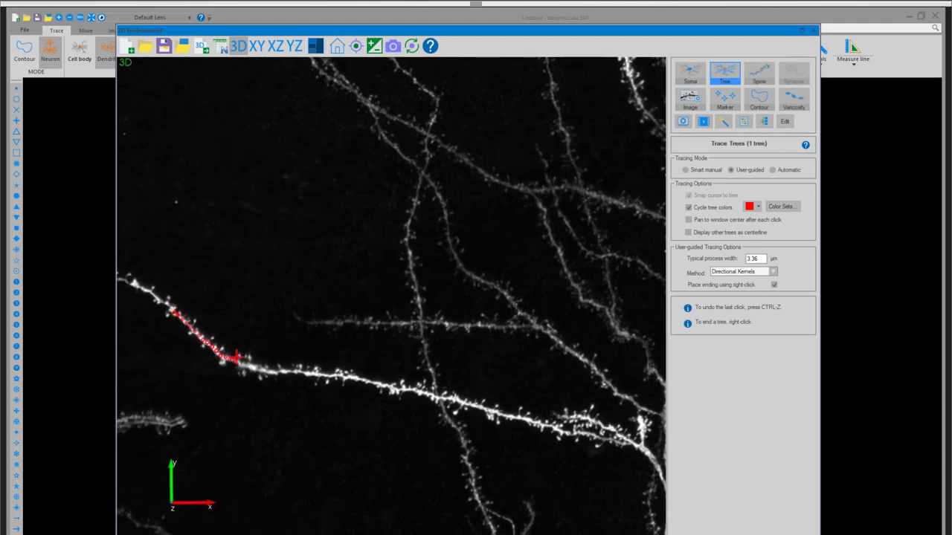
pyautogui.rightClick(343, 380)
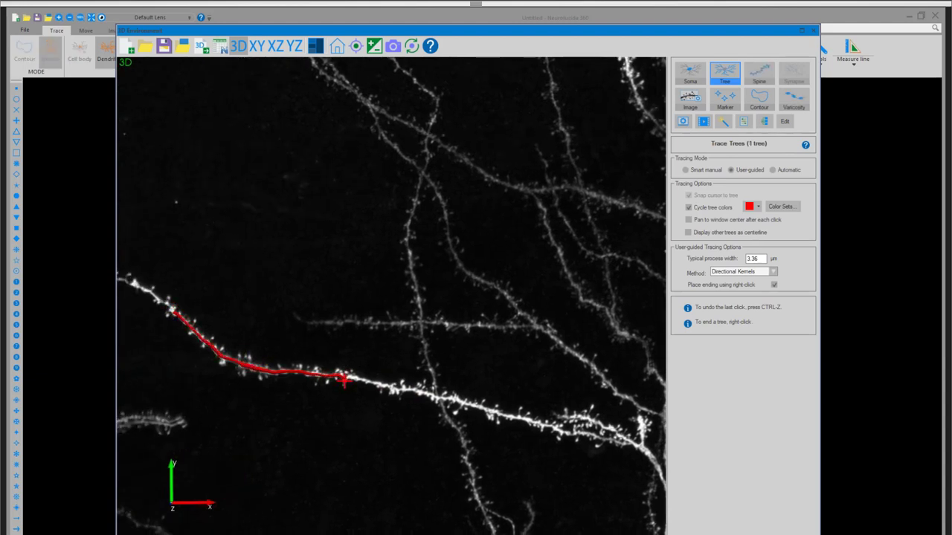
pyautogui.click(377, 384)
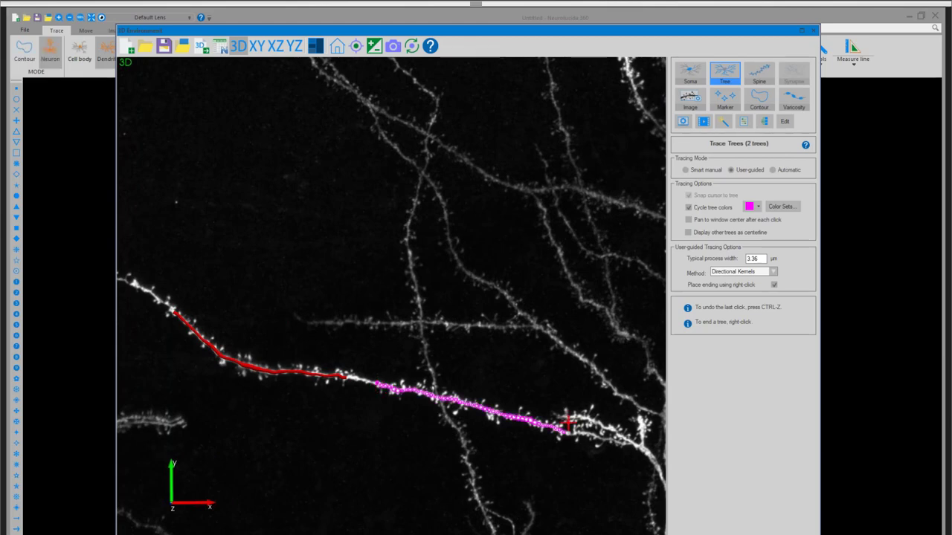
pyautogui.rightClick(604, 437)
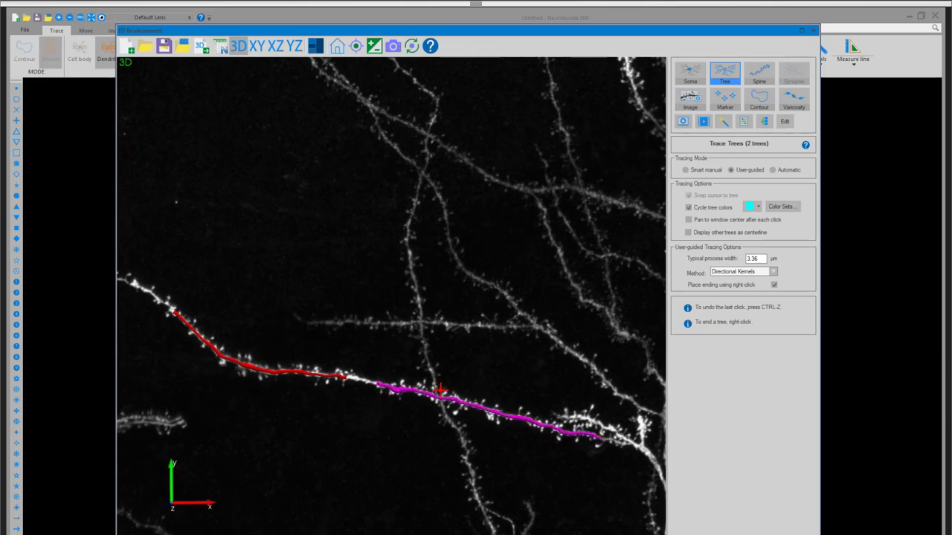
# Detect all spines on the magenta dendrite segment with the current spine detection settings
pyautogui.scroll(5, 481, 340)
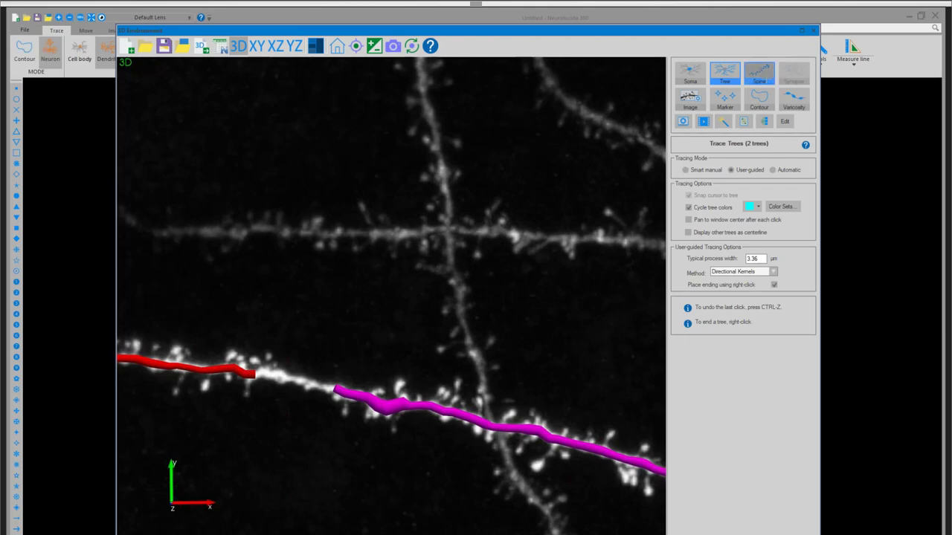
pyautogui.click(758, 73)
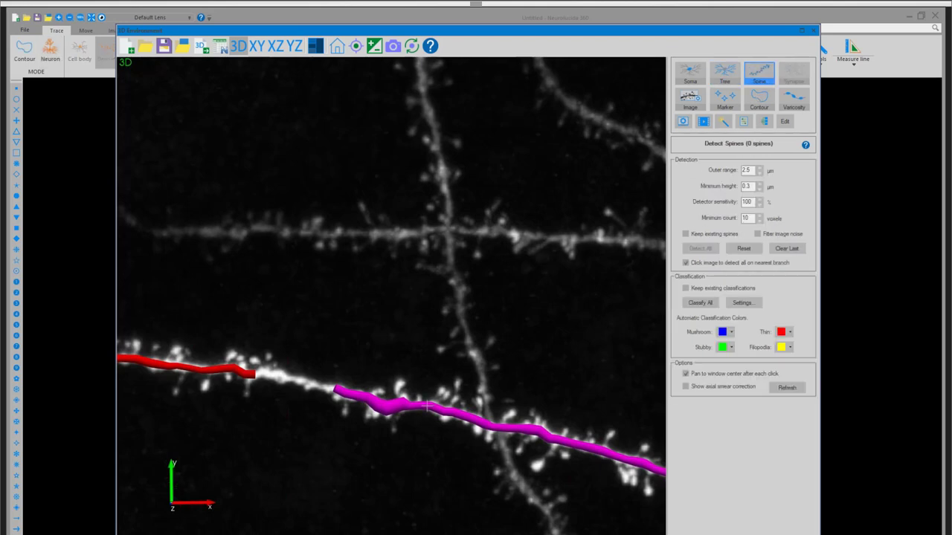
pyautogui.scroll(3, 430, 372)
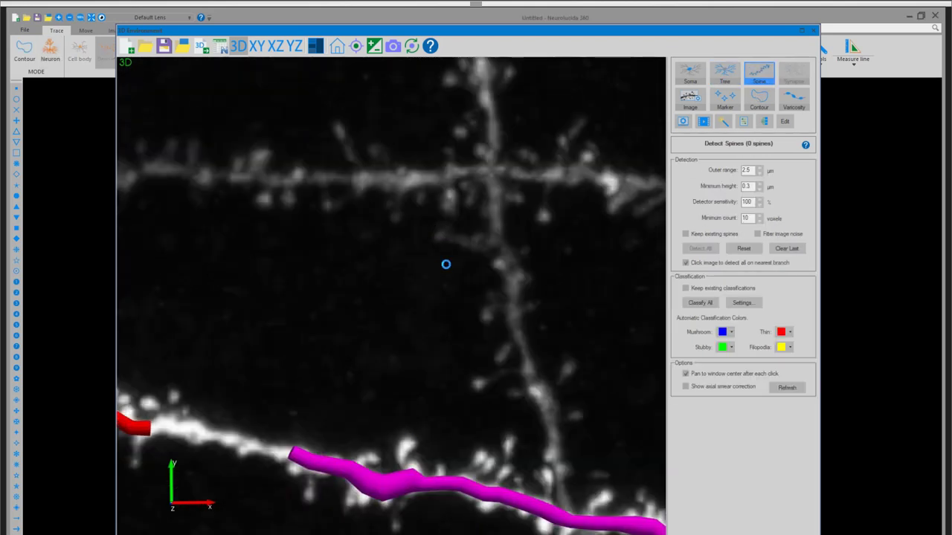
pyautogui.click(439, 391)
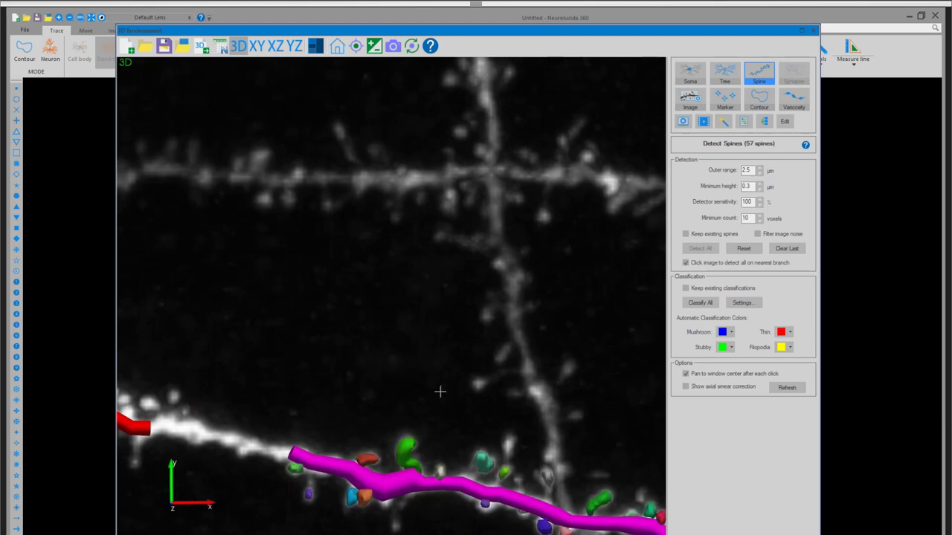
# Enable the axial smear correction display and inspect the detected spines along the magenta segment from different angles
pyautogui.scroll(-5, 573, 278)
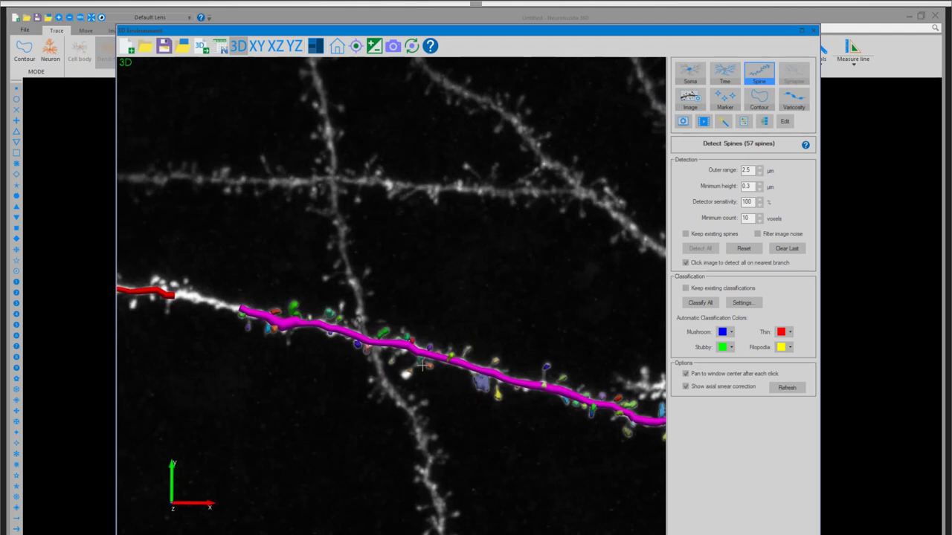
pyautogui.scroll(5, 423, 365)
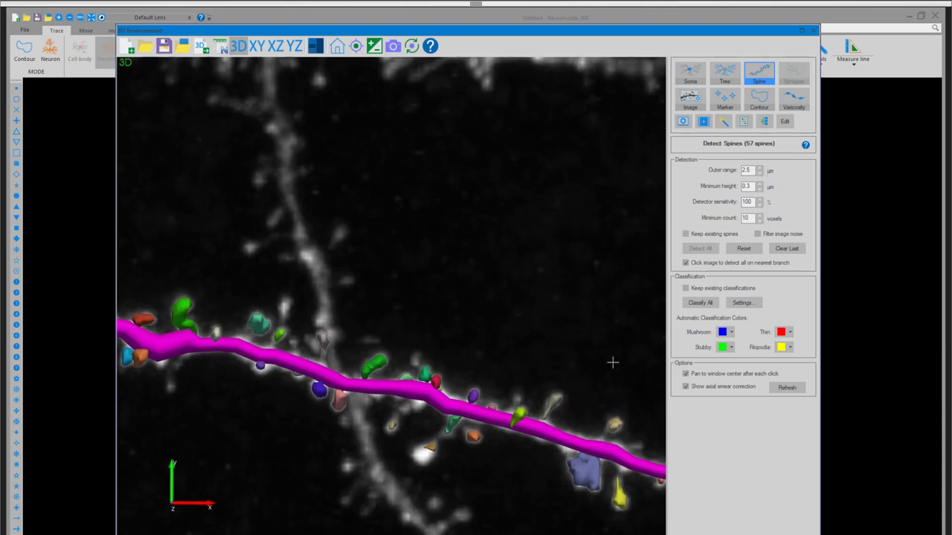
pyautogui.scroll(-3, 561, 355)
pyautogui.scroll(1, 567, 334)
pyautogui.moveTo(567, 334); pyautogui.dragTo(561, 385)
pyautogui.moveTo(560, 386)
pyautogui.mouseDown(button='right')
pyautogui.moveTo(530, 355)
pyautogui.moveTo(442, 301)
pyautogui.mouseUp(button='right')
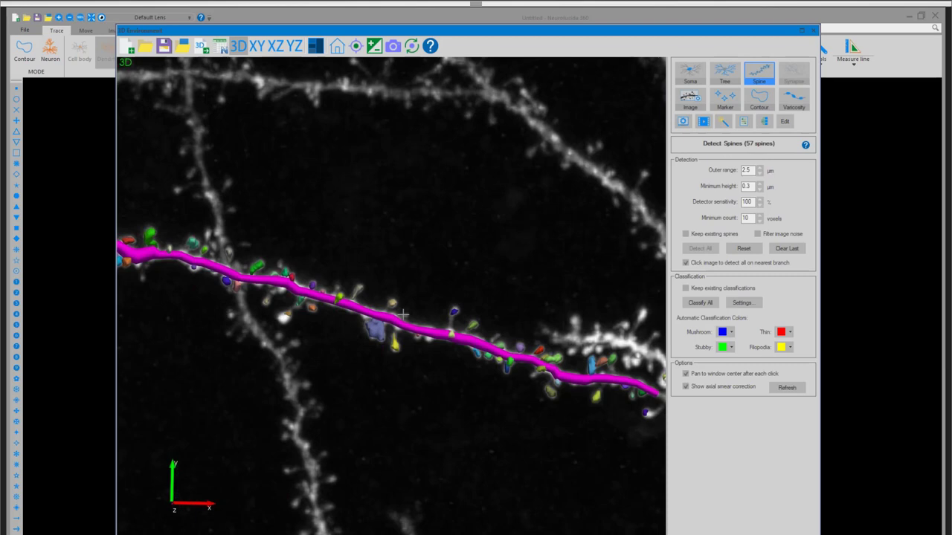
pyautogui.scroll(-1, 430, 269)
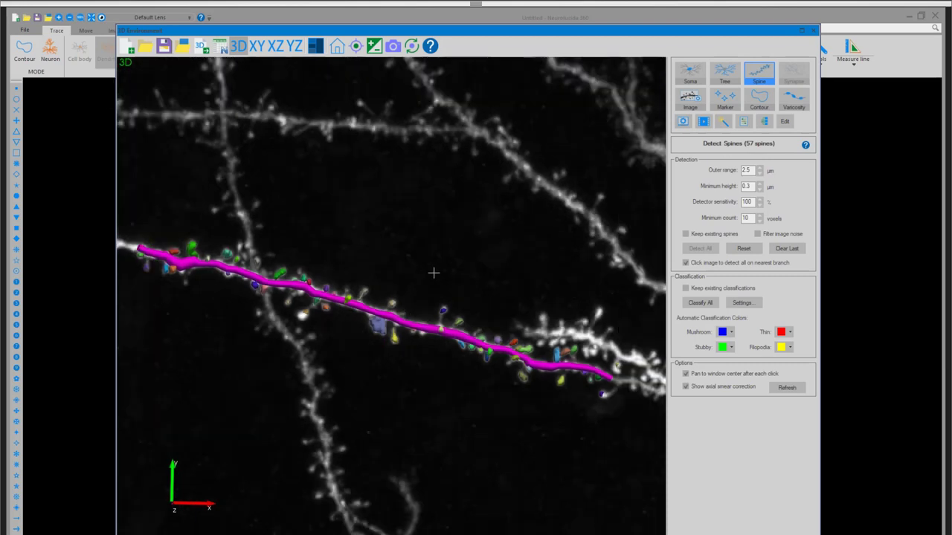
# Classify all detected spines automatically and inspect the recoloured spines along the magenta segment
pyautogui.click(715, 304)
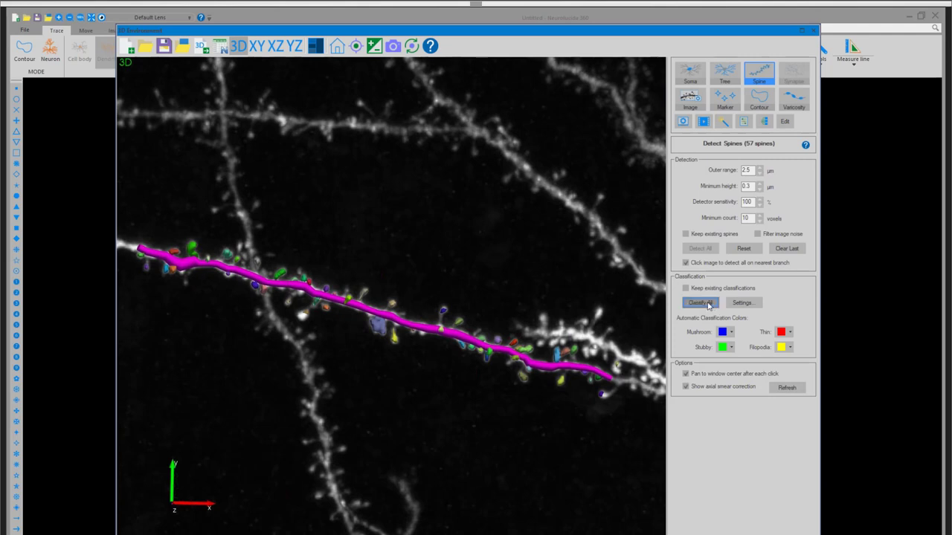
pyautogui.click(405, 229)
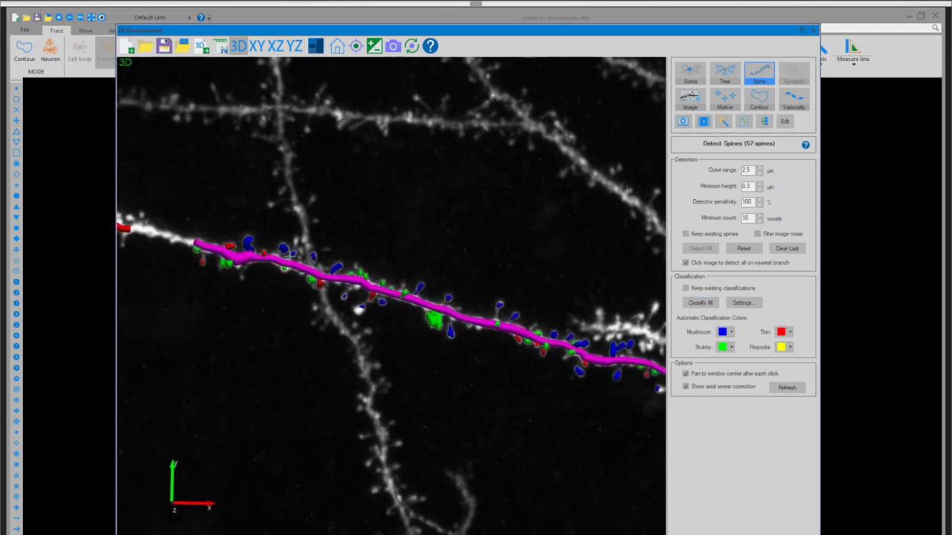
pyautogui.click(549, 315)
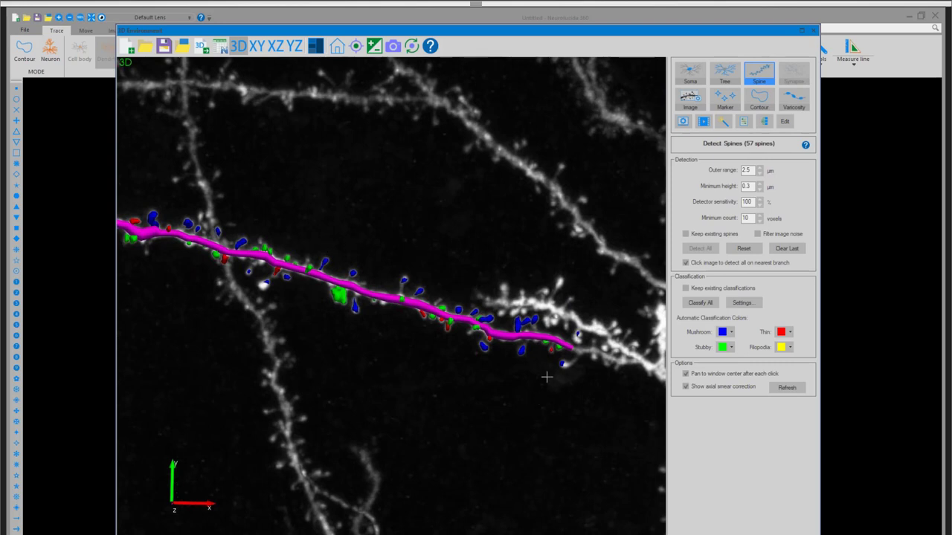
pyautogui.scroll(-5, 410, 260)
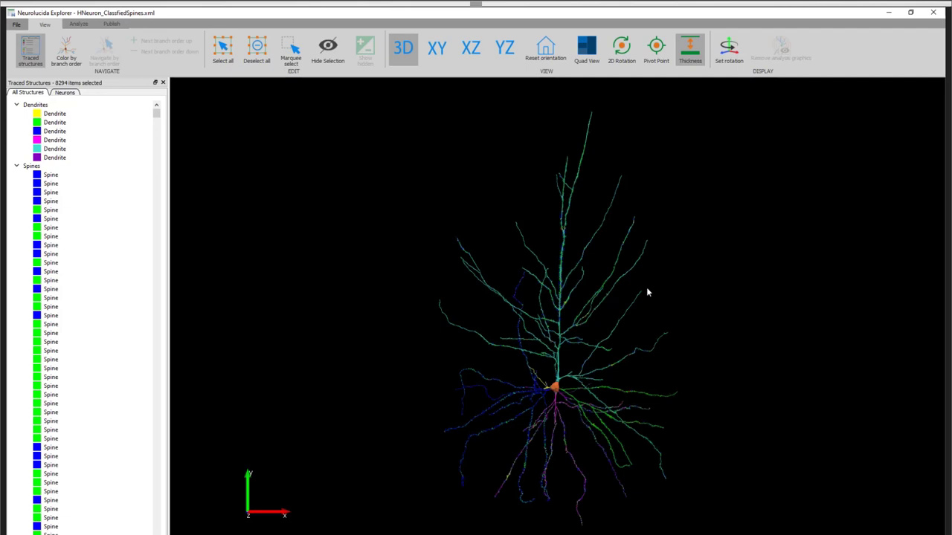
# Switch to Neurolucida Explorer and examine the whole reconstructed neuron in HNeuron_ClassfiedSpines.xml from several angles
pyautogui.scroll(3, 647, 287)
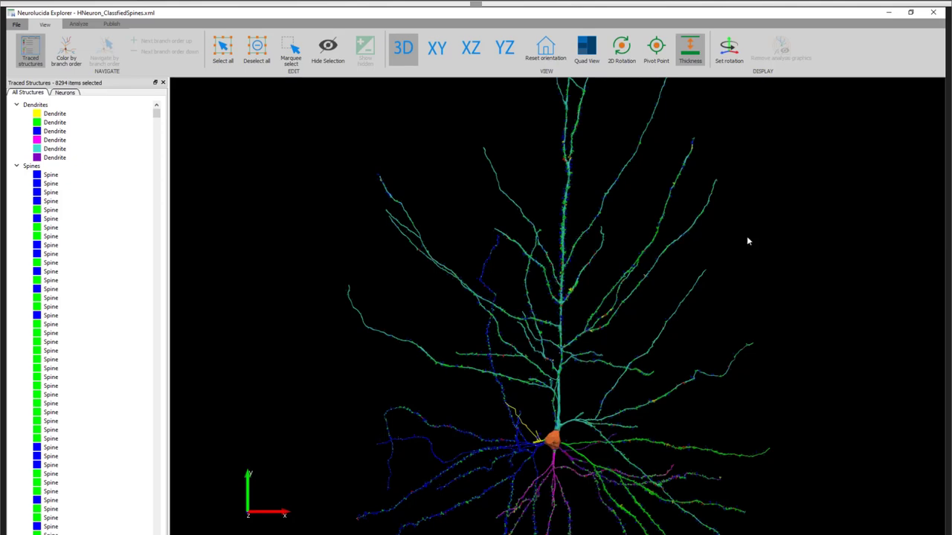
pyautogui.scroll(-4, 610, 250)
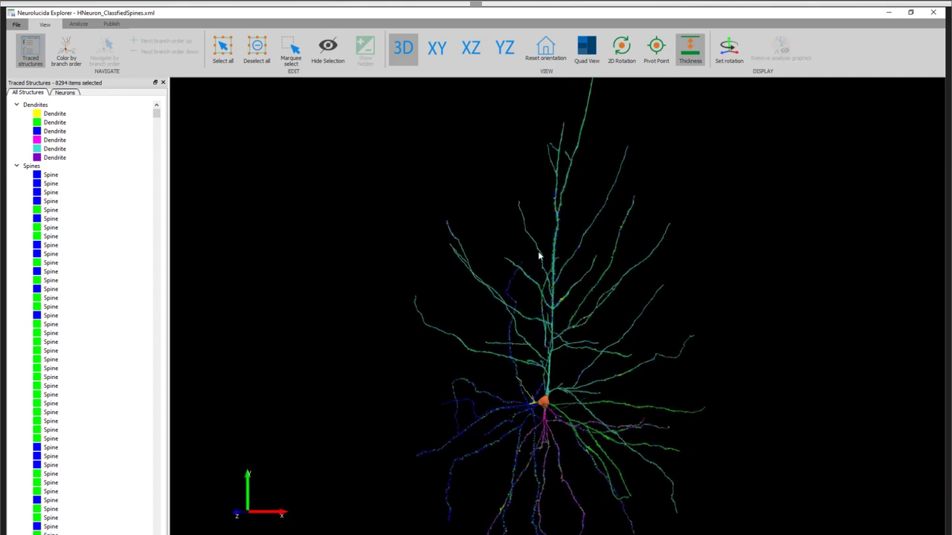
pyautogui.moveTo(539, 257); pyautogui.dragTo(612, 255)
pyautogui.scroll(5, 622, 255)
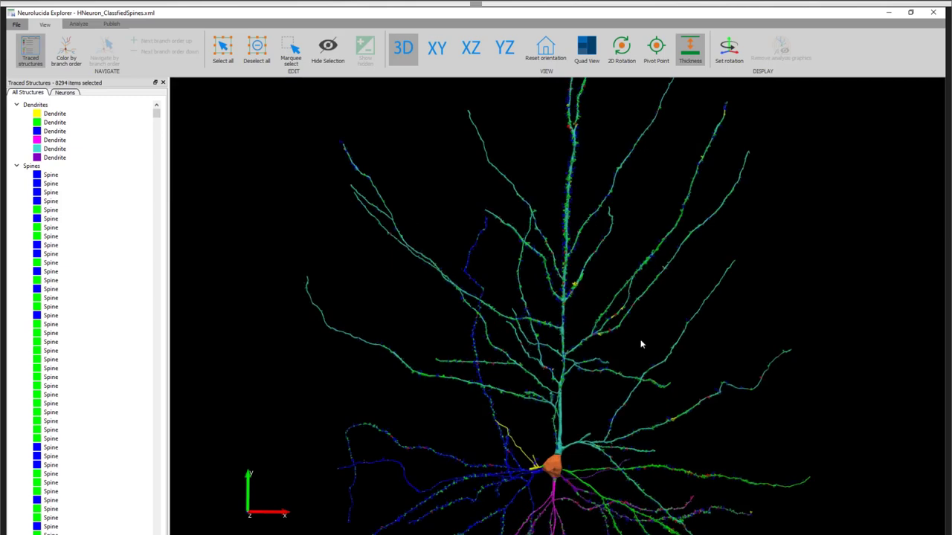
pyautogui.moveTo(642, 350)
pyautogui.mouseDown()
pyautogui.moveTo(650, 313)
pyautogui.moveTo(645, 365)
pyautogui.moveTo(633, 365)
pyautogui.moveTo(640, 359)
pyautogui.mouseUp()
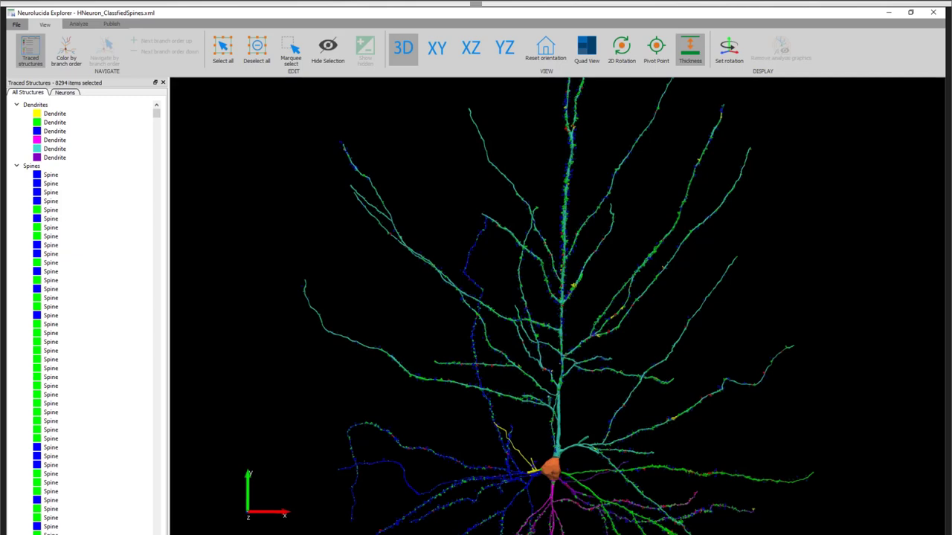
pyautogui.scroll(-5, 672, 314)
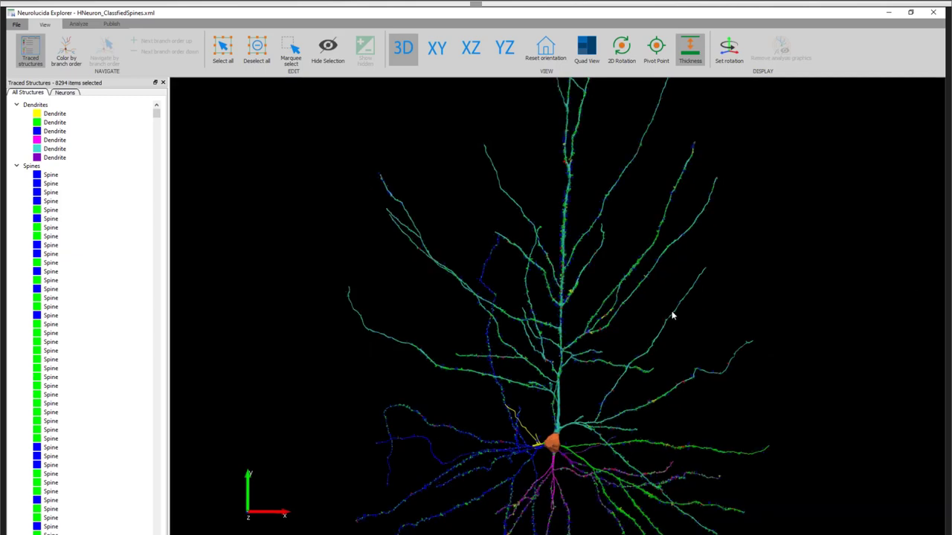
pyautogui.moveTo(688, 315); pyautogui.dragTo(621, 313)
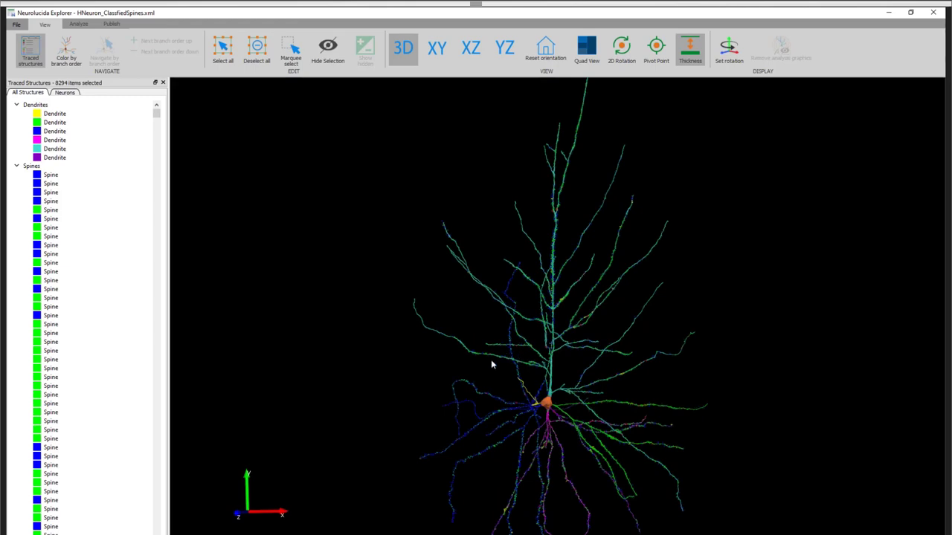
# Examine the classified spines up close on the dendrites left of the main shaft, and return to the whole neuron
pyautogui.scroll(2, 526, 366)
pyautogui.scroll(8, 526, 366)
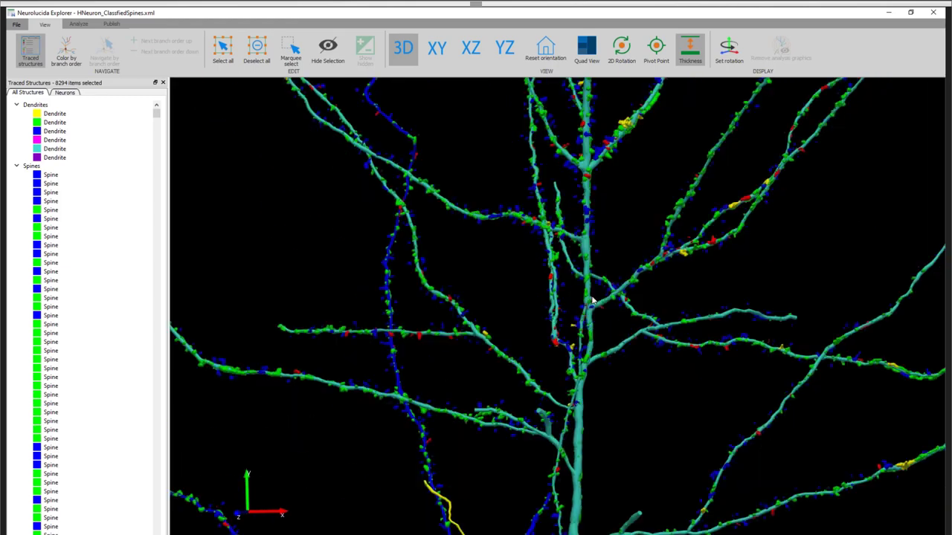
pyautogui.scroll(2, 529, 371)
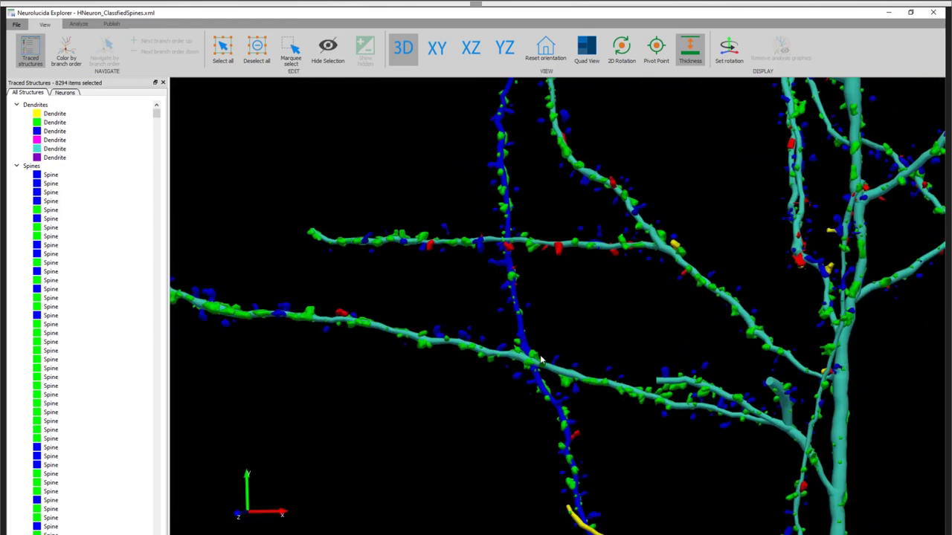
pyautogui.moveTo(701, 375); pyautogui.dragTo(649, 393)
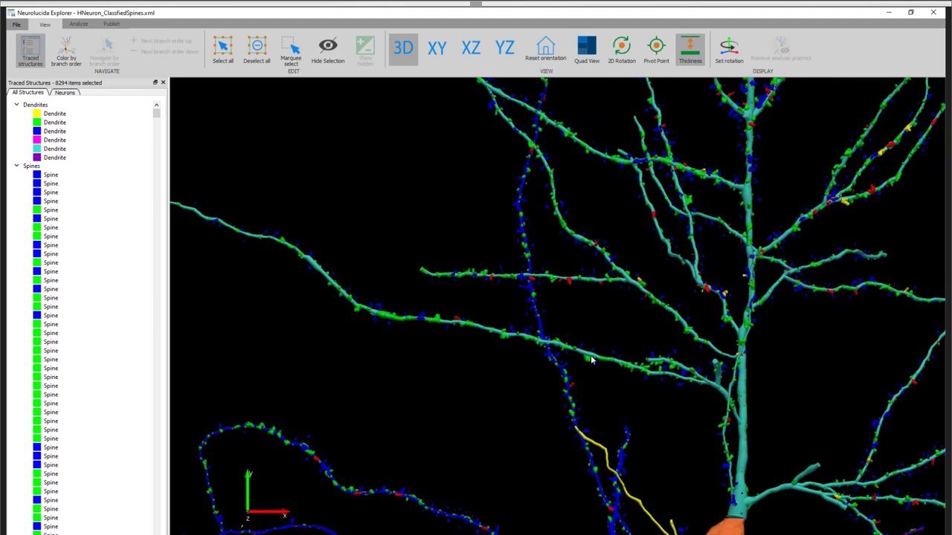
pyautogui.scroll(-5, 694, 339)
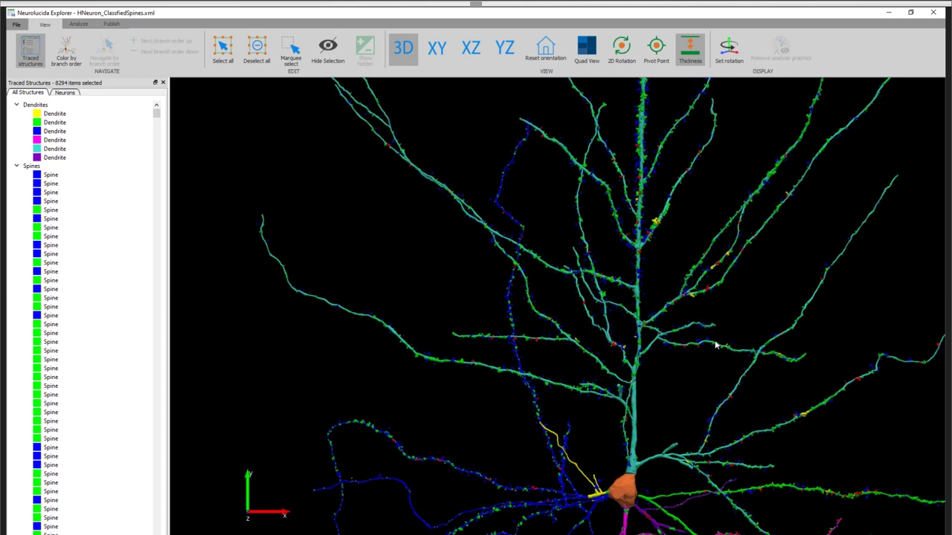
pyautogui.scroll(-3, 669, 340)
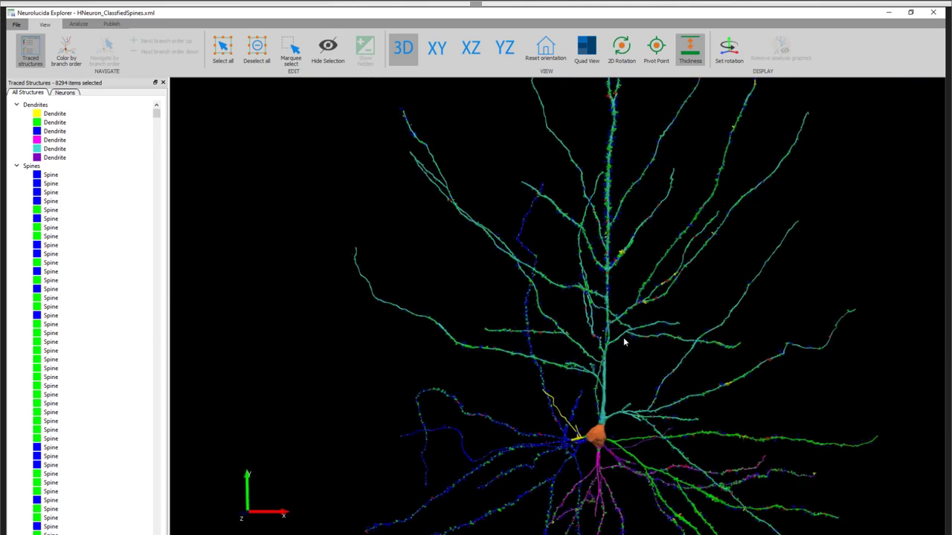
pyautogui.moveTo(625, 342); pyautogui.dragTo(645, 306)
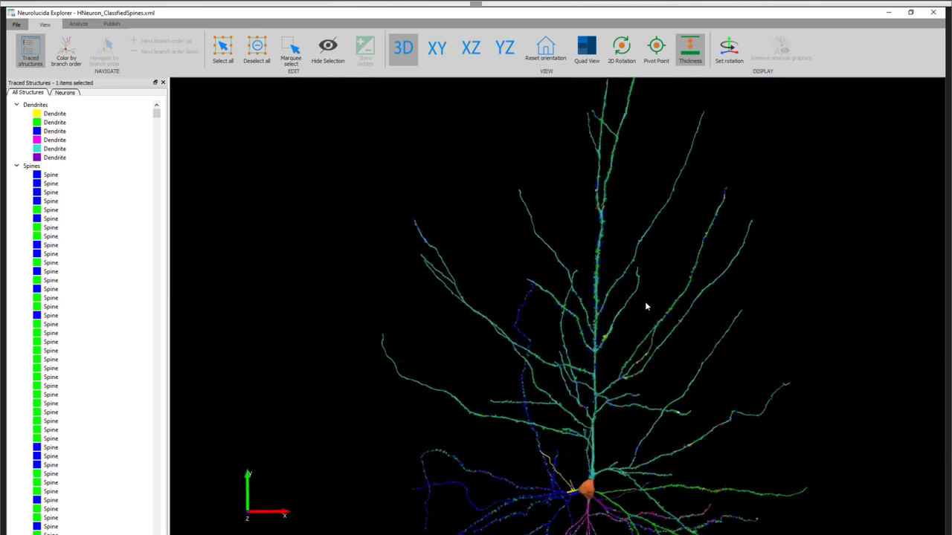
pyautogui.scroll(-4, 624, 323)
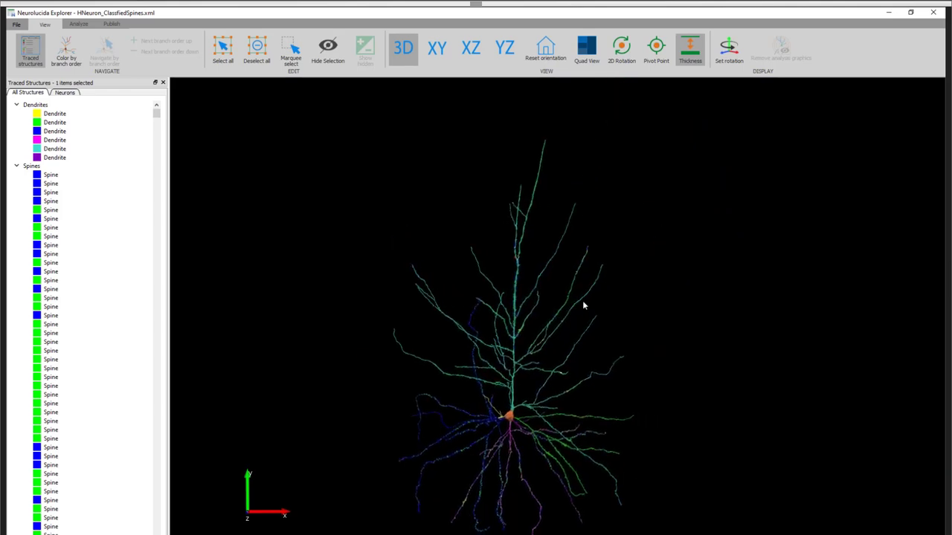
pyautogui.scroll(2, 584, 304)
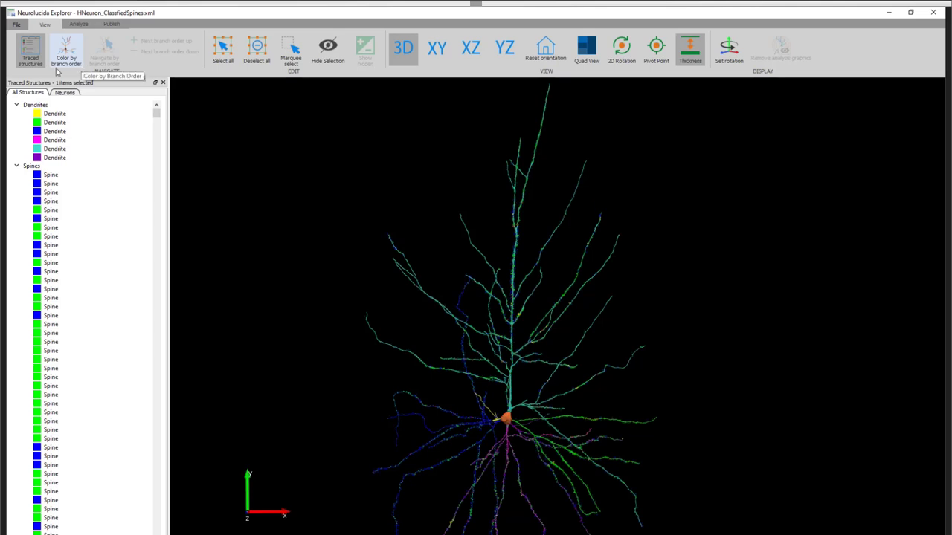
# Color the neuron's dendrites by branch order and look at the branches more closely
pyautogui.click(82, 67)
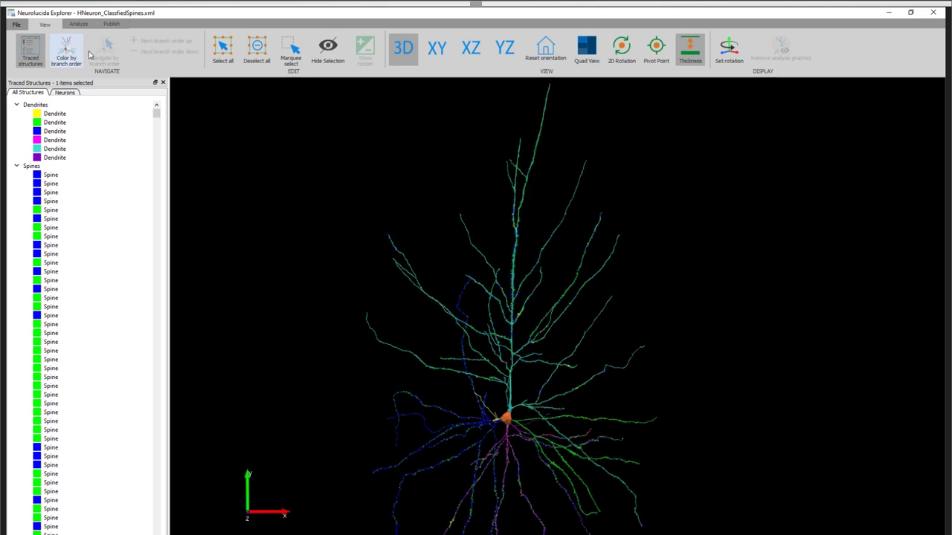
pyautogui.click(69, 50)
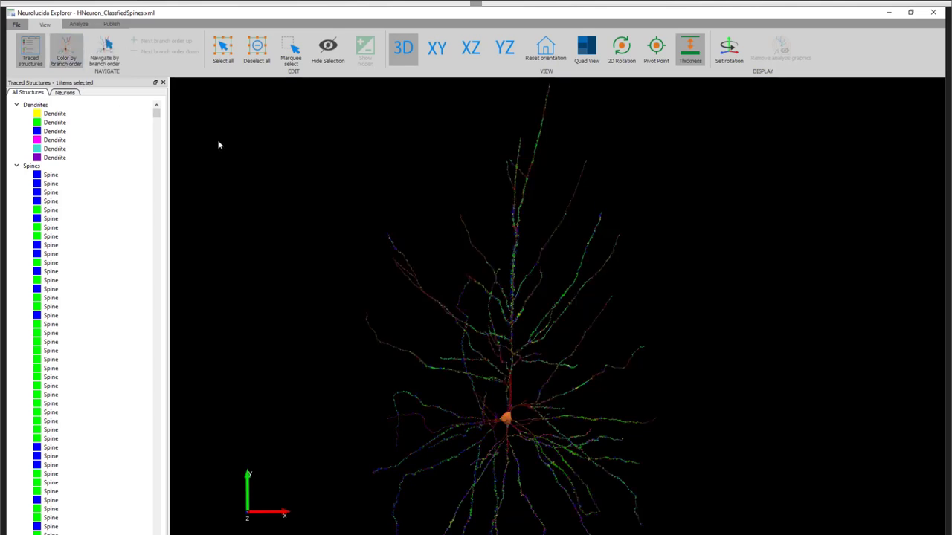
pyautogui.scroll(3, 430, 271)
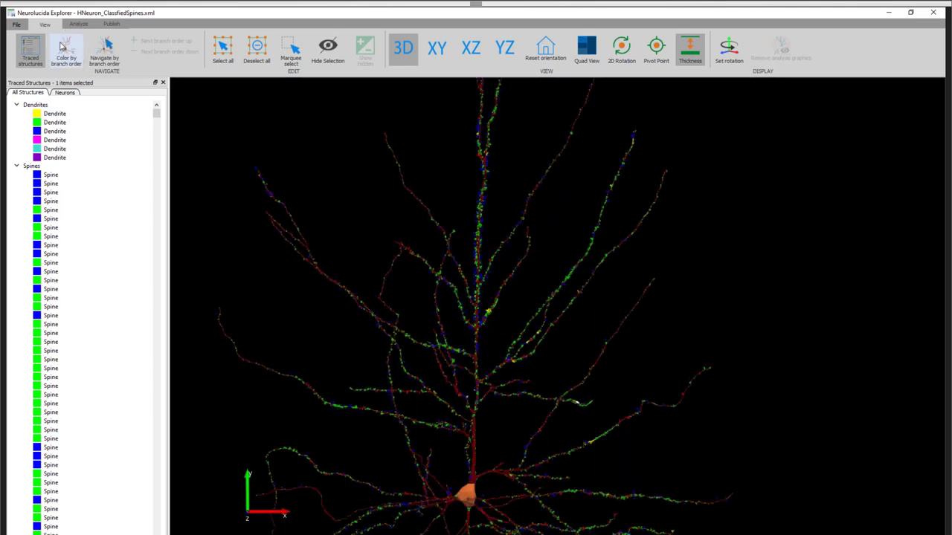
# Turn on navigation by branch order, view the whole neuron zoomed out, and switch that navigation mode off again
pyautogui.click(114, 57)
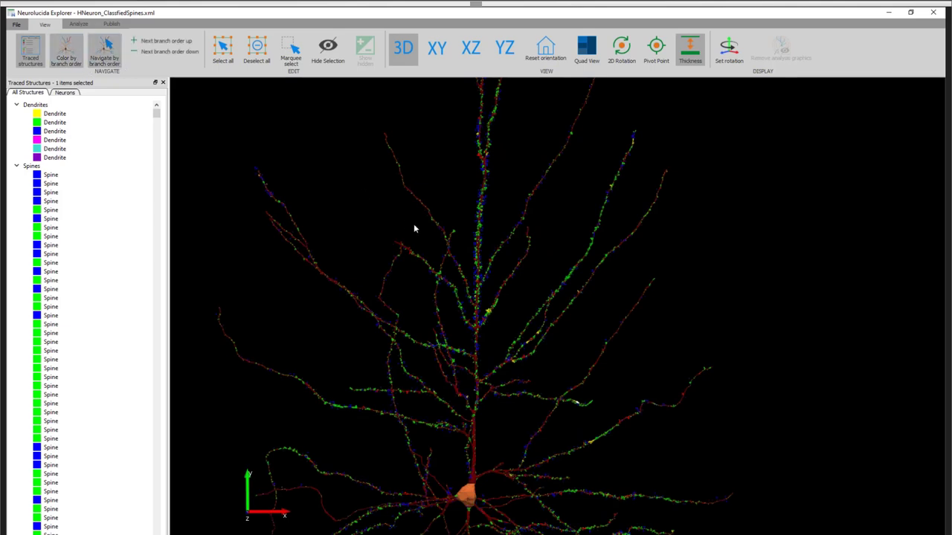
pyautogui.moveTo(421, 213); pyautogui.dragTo(395, 361)
pyautogui.scroll(-3, 518, 385)
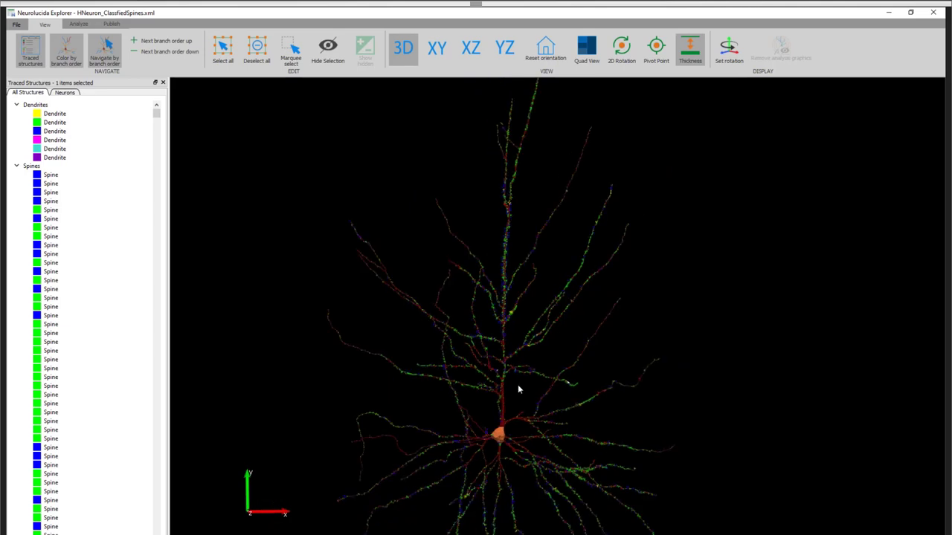
pyautogui.moveTo(518, 385); pyautogui.dragTo(828, 171)
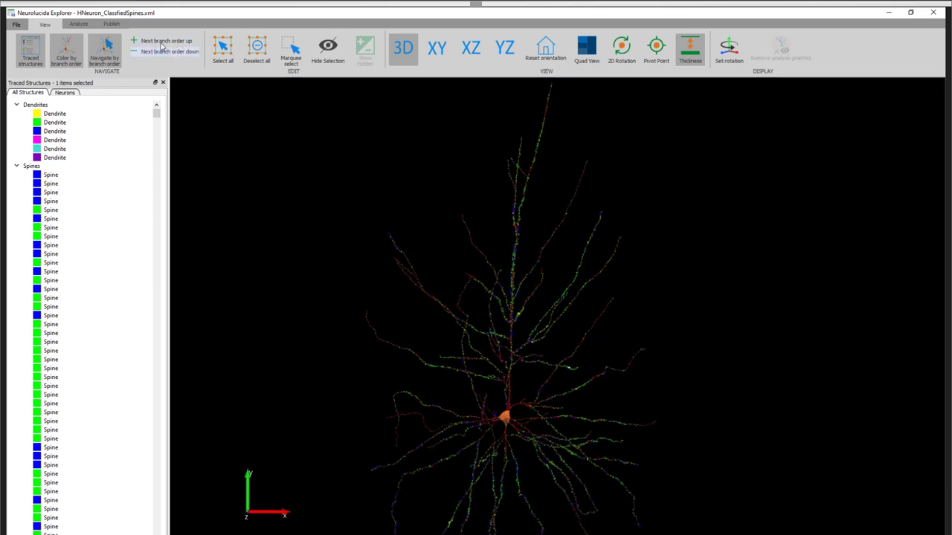
pyautogui.click(80, 57)
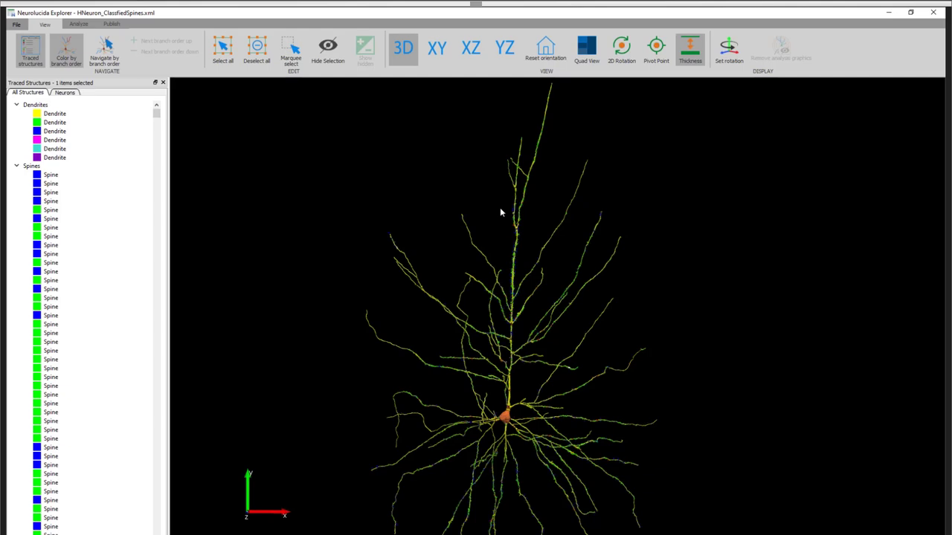
# Select all traced structures of the neuron and open the Branched Structure Analysis
pyautogui.click(80, 26)
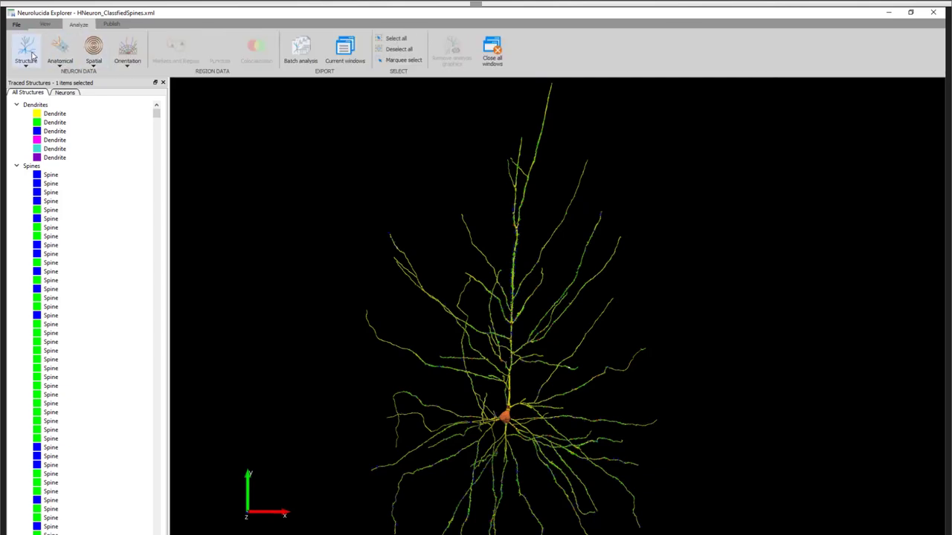
pyautogui.click(33, 56)
pyautogui.click(33, 57)
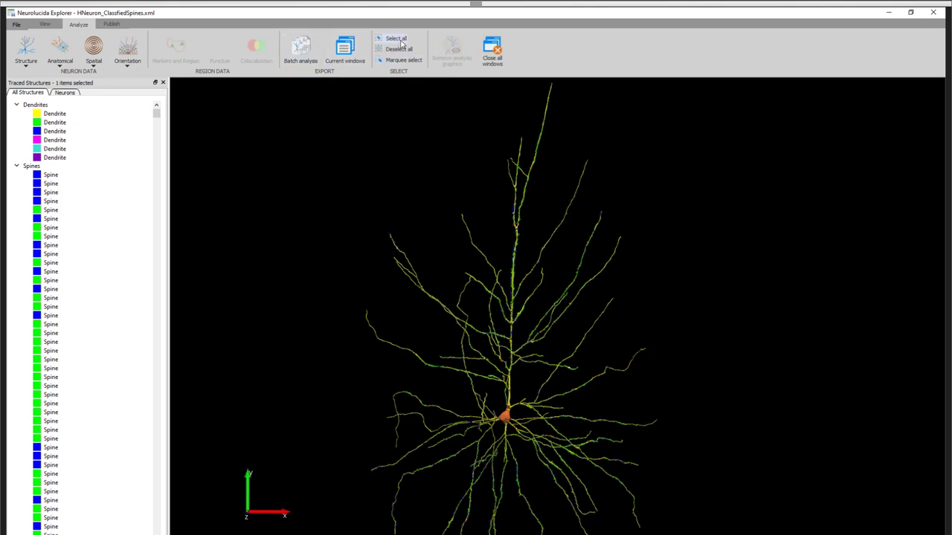
pyautogui.click(397, 39)
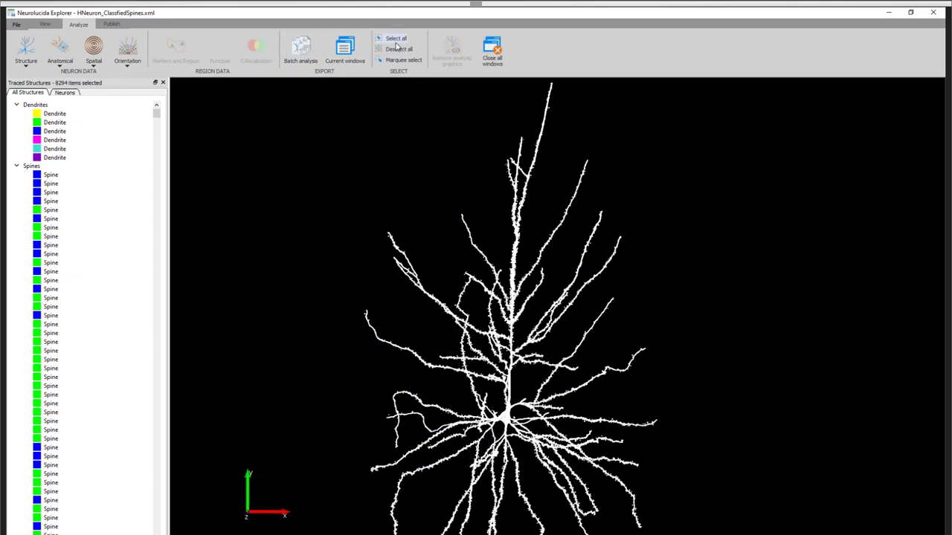
pyautogui.click(25, 50)
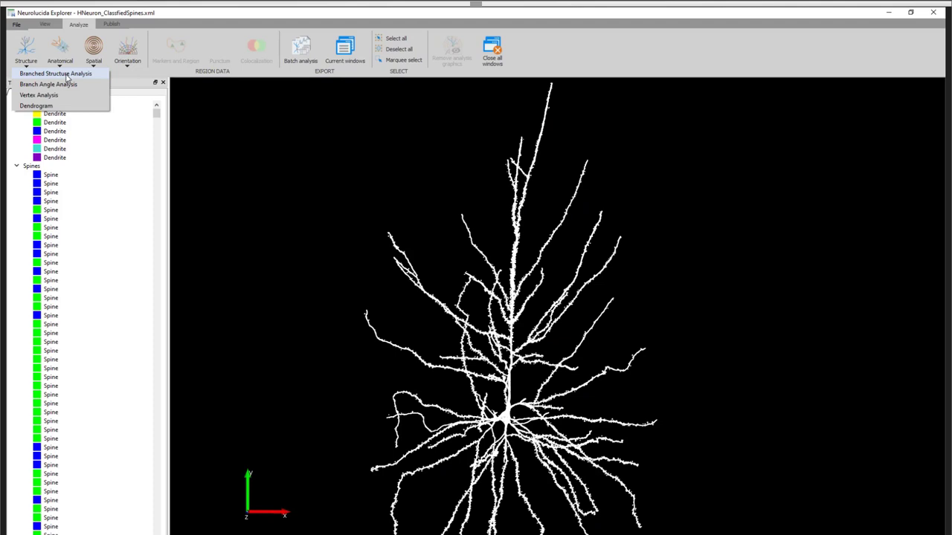
pyautogui.click(69, 76)
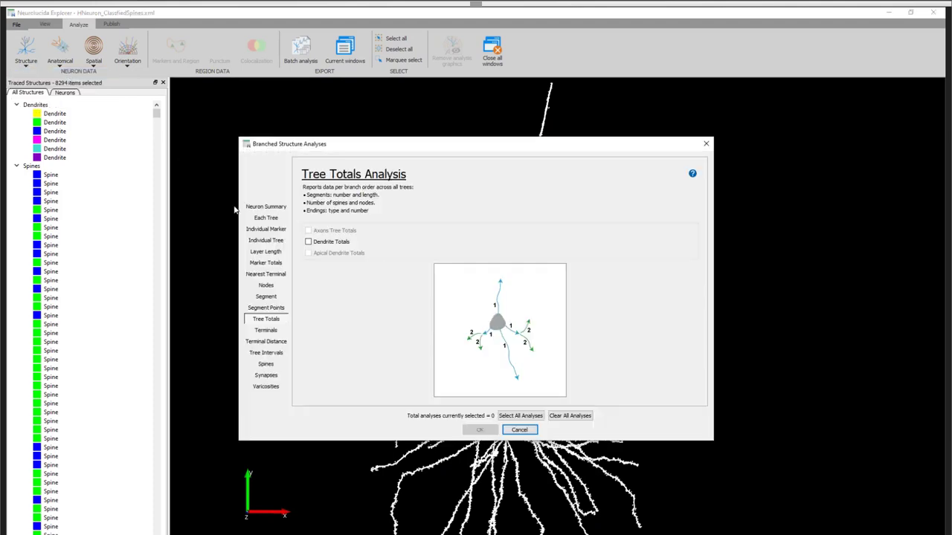
# Run the branched structure analyses for Neuron Summary, Dendrite Spines, Spine Details and Dendrite Totals
pyautogui.click(266, 208)
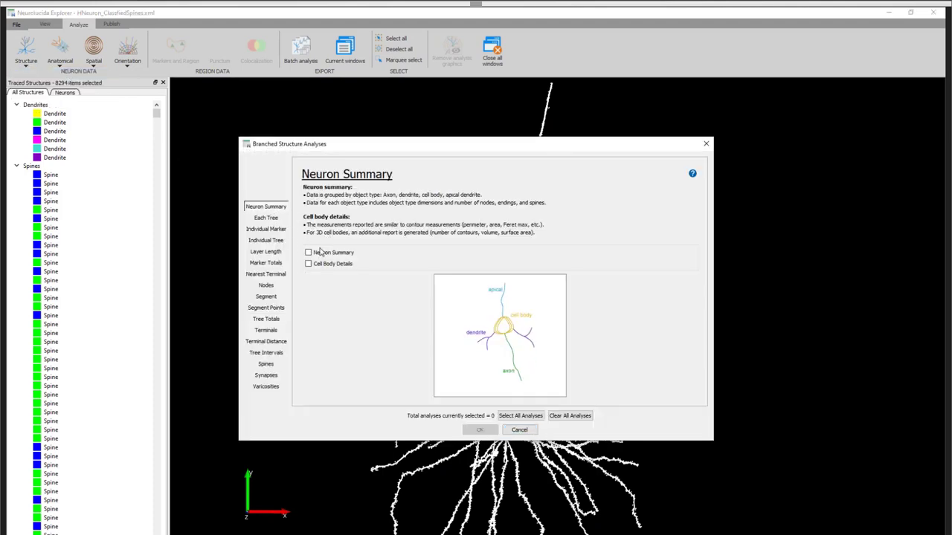
pyautogui.click(331, 257)
pyautogui.click(266, 364)
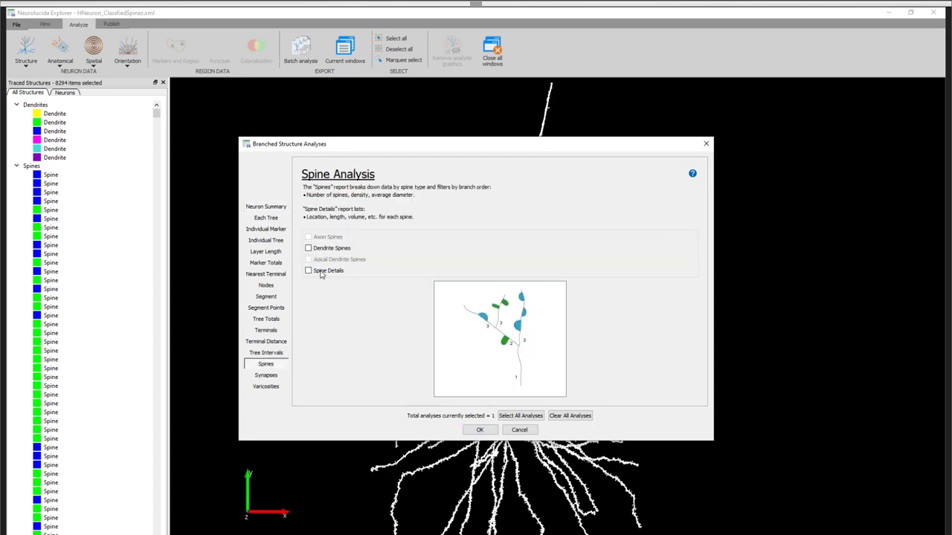
pyautogui.click(322, 253)
pyautogui.click(308, 273)
pyautogui.click(279, 322)
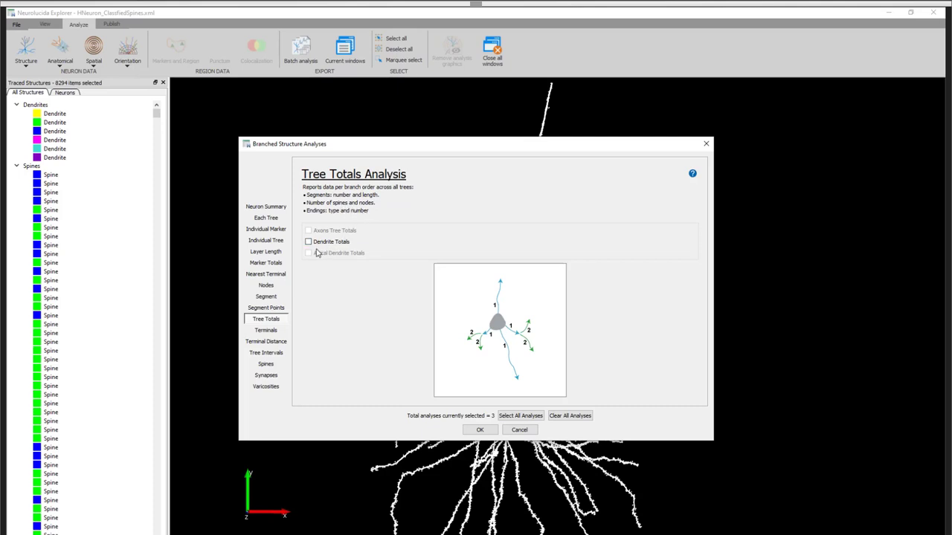
pyautogui.click(318, 246)
pyautogui.click(481, 430)
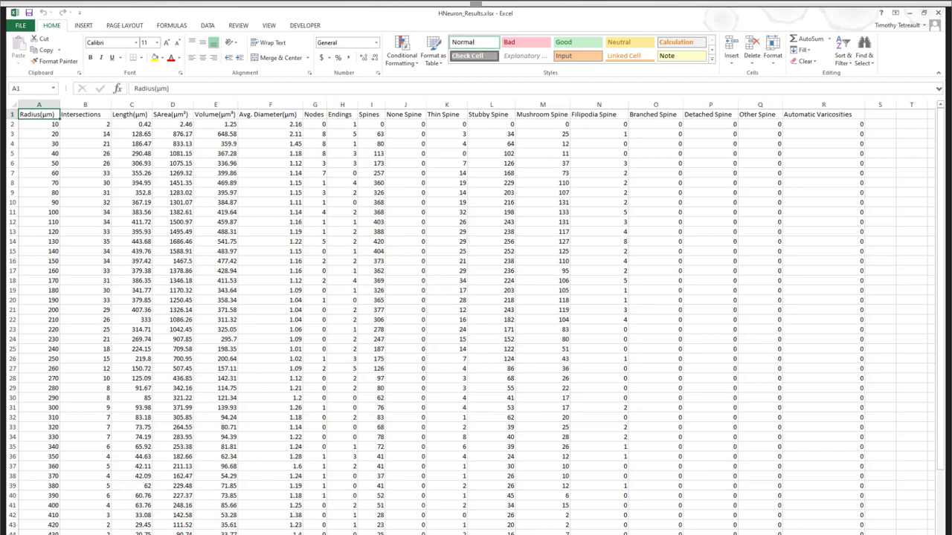
# Switch to HNeuron_Results.xlsx in Excel and review the radius-based results, the neuron summary and the individual spine details sheets
pyautogui.scroll(-1, 420, 370)
pyautogui.scroll(1, 420, 370)
pyautogui.hotkey('ctrl', 'pageup')
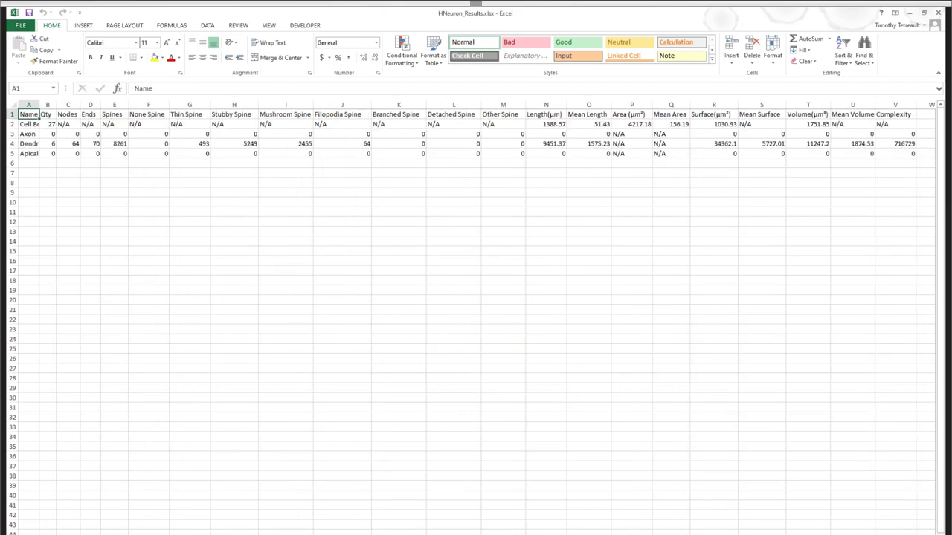
pyautogui.hotkey('ctrl', 'pageup')
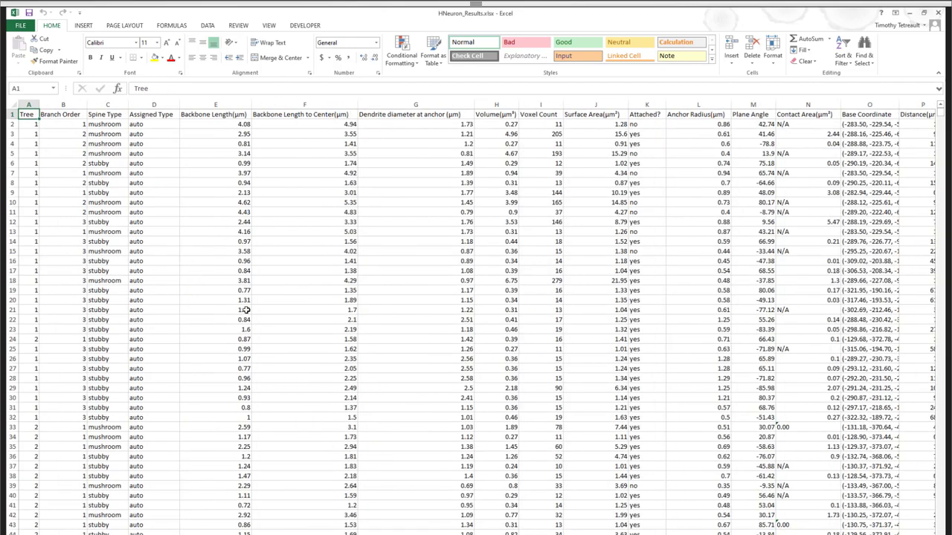
# Examine the spine details table with more columns in view, marking the Branch Order heading and its first two values
pyautogui.keyDown('ctrl'); pyautogui.scroll(-2, 331, 337); pyautogui.keyUp('ctrl')
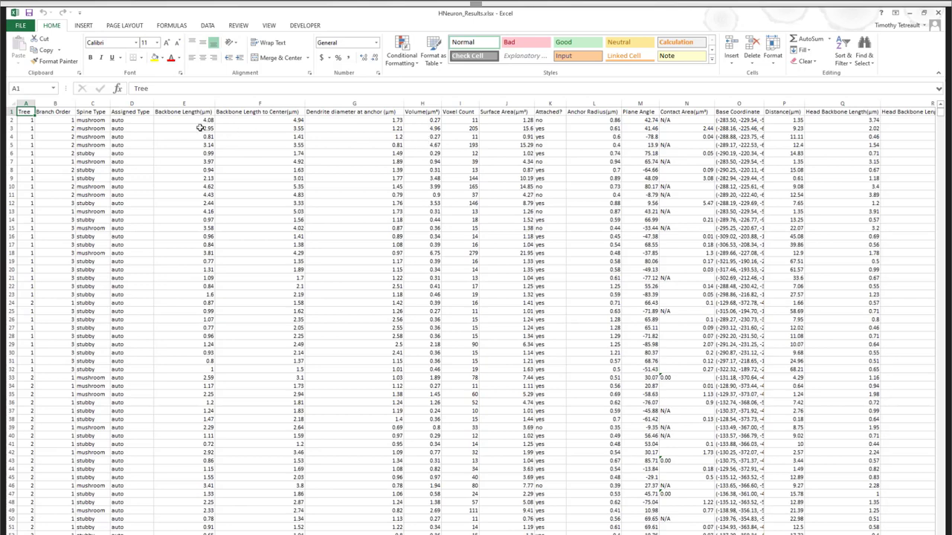
pyautogui.moveTo(52, 112); pyautogui.dragTo(65, 132)
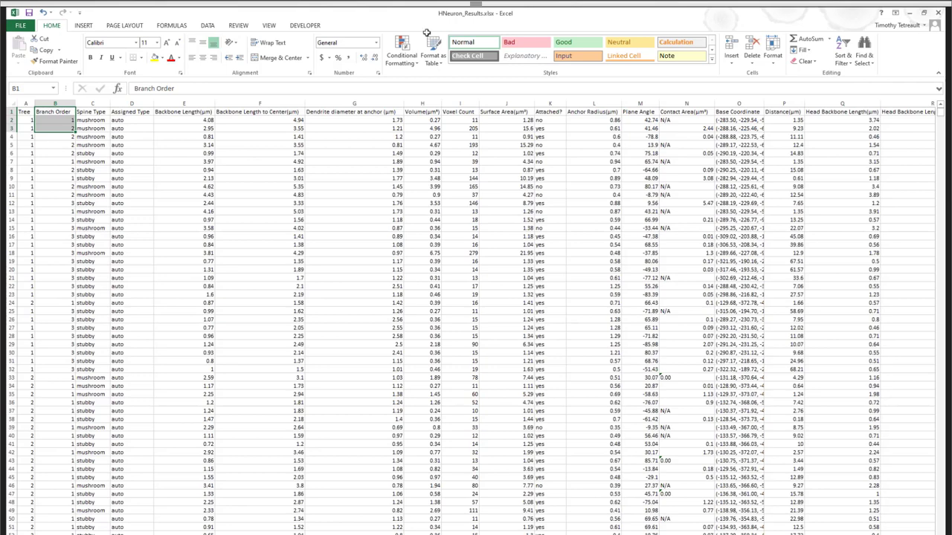
pyautogui.scroll(-1, 435, 169)
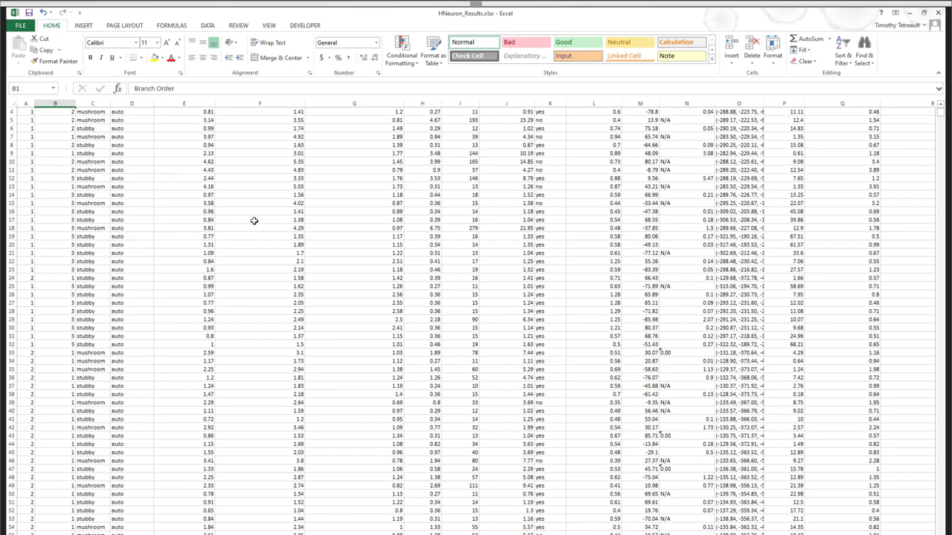
pyautogui.scroll(1, 254, 221)
# Open the sheet with spine quantities and densities per branch order and widen its Type column
pyautogui.hotkey('ctrl', 'pagedown')
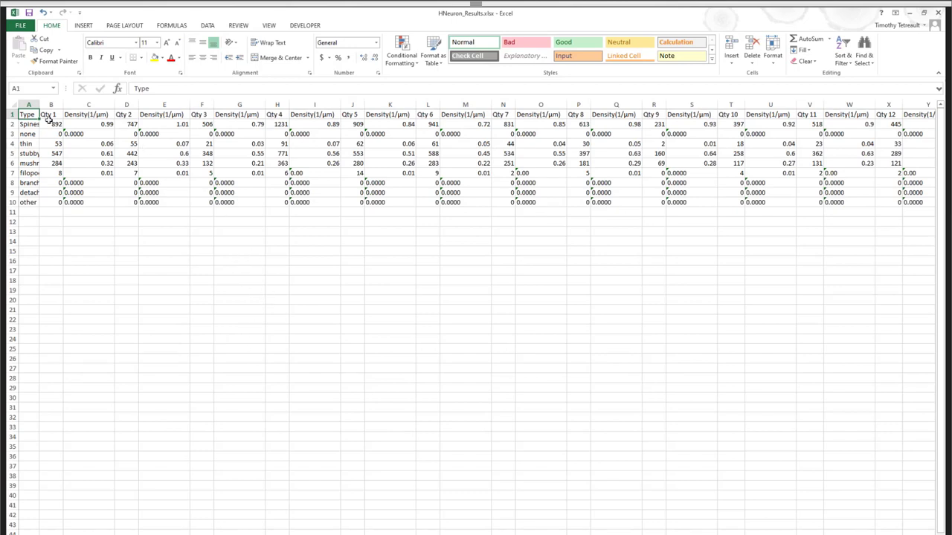
pyautogui.moveTo(39, 106); pyautogui.dragTo(49, 106)
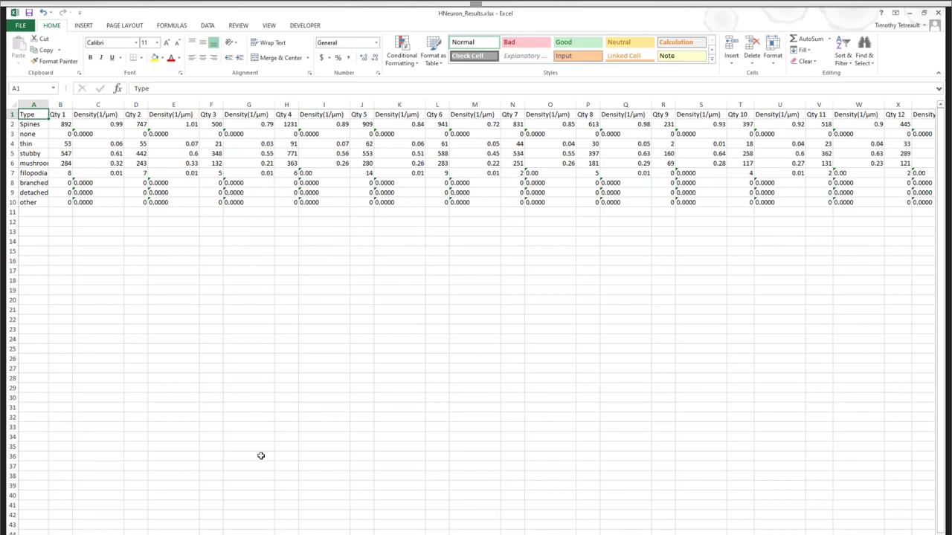
# Examine the spine head and neck measurements in the spine details sheet, selecting the Head Diameter(µm) heading, and return to the neuron summary
pyautogui.hotkey('ctrl', 'pagedown')
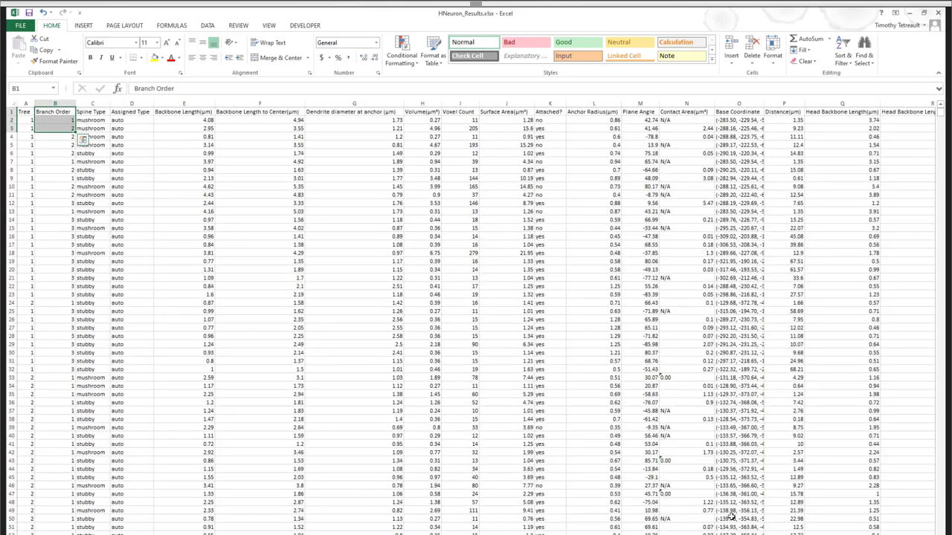
pyautogui.hscroll(6, 567, 114)
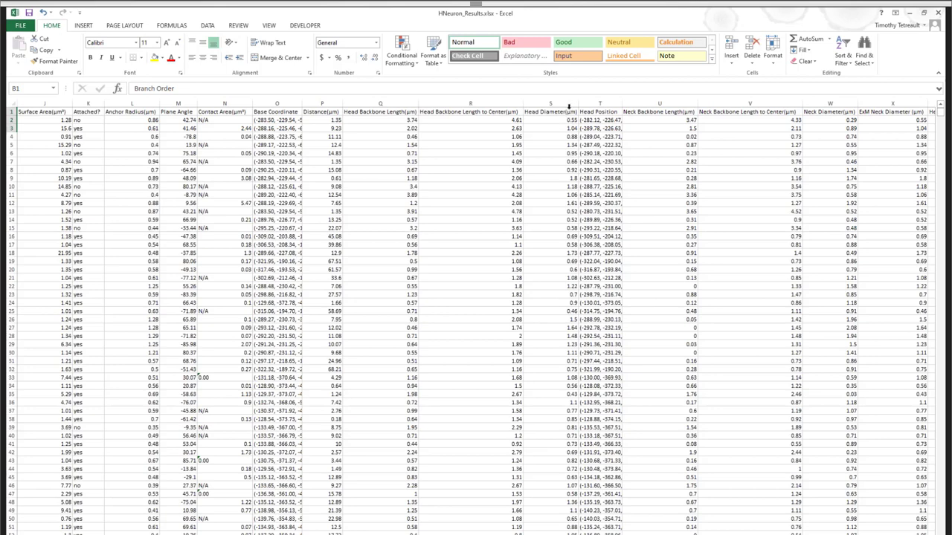
pyautogui.click(563, 114)
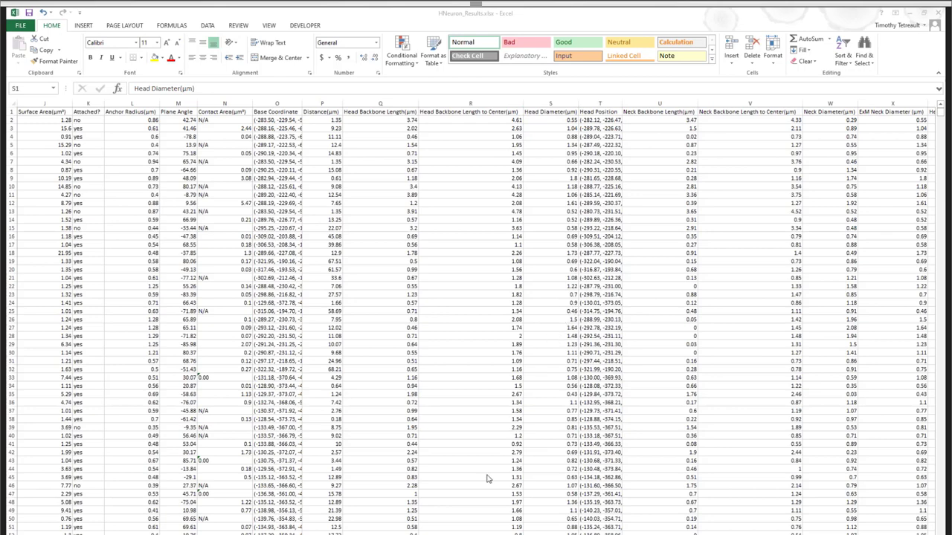
pyautogui.hscroll(-10, 475, 320)
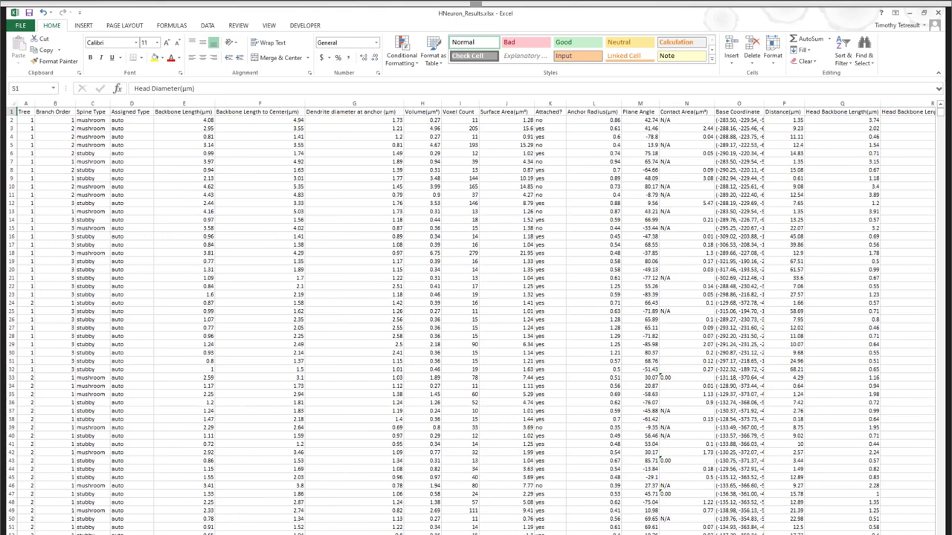
pyautogui.hotkey('ctrl', 'pagedown')
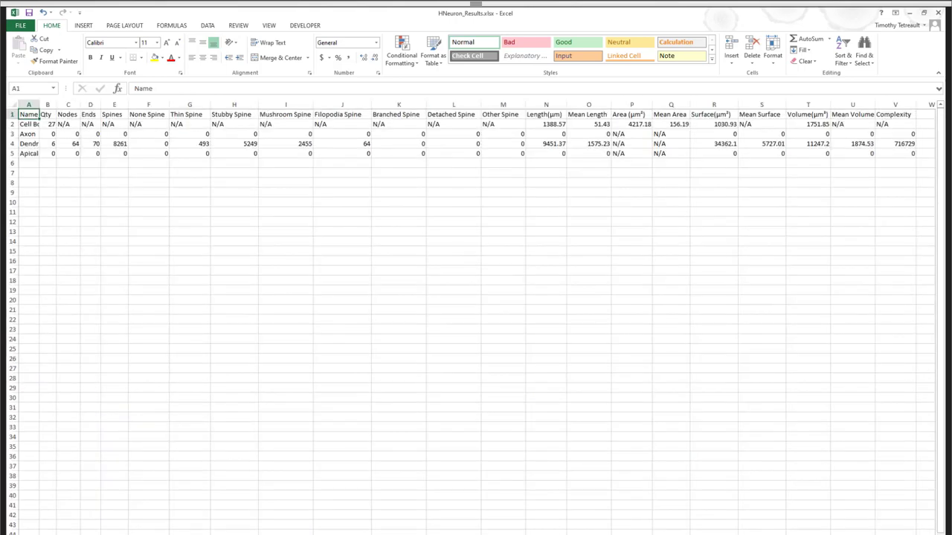
pyautogui.hotkey('ctrl', 'pagedown')
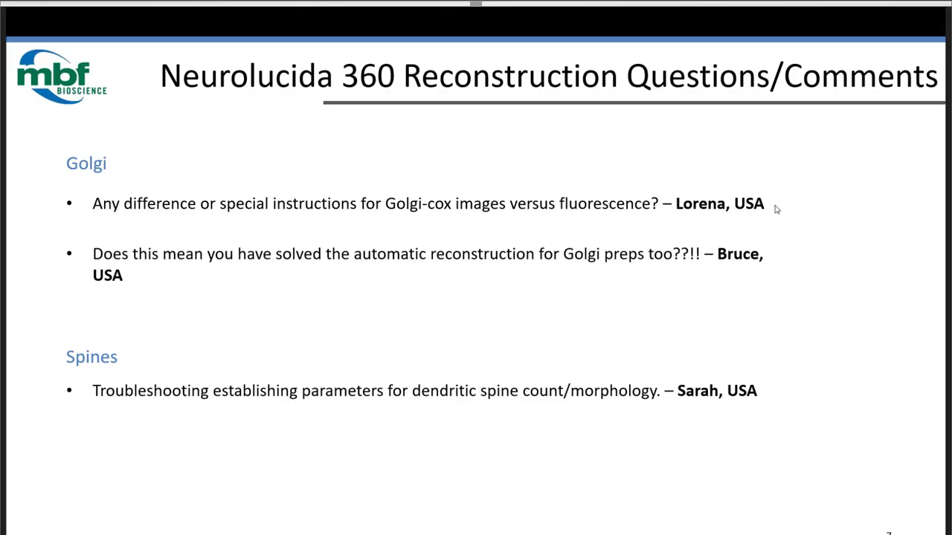
pyautogui.press('Right')
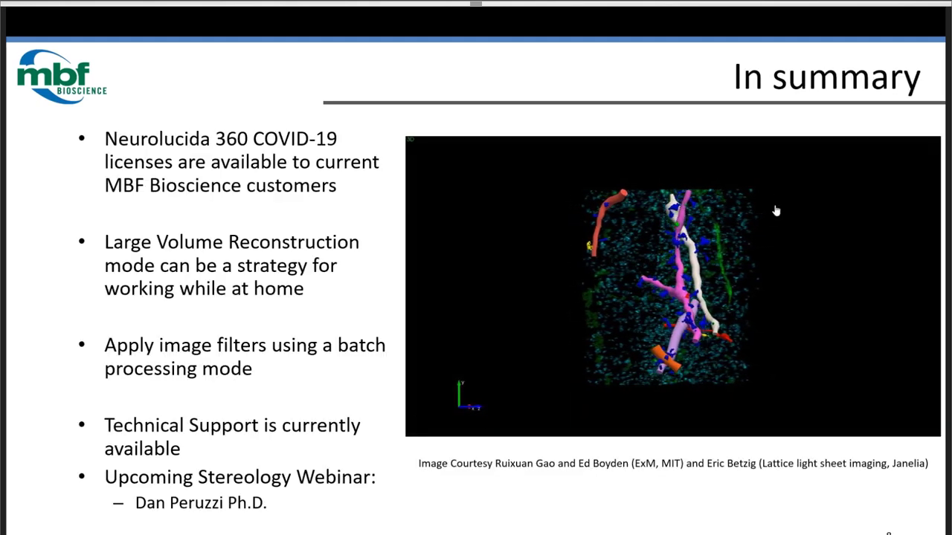
pyautogui.moveTo(776, 211)
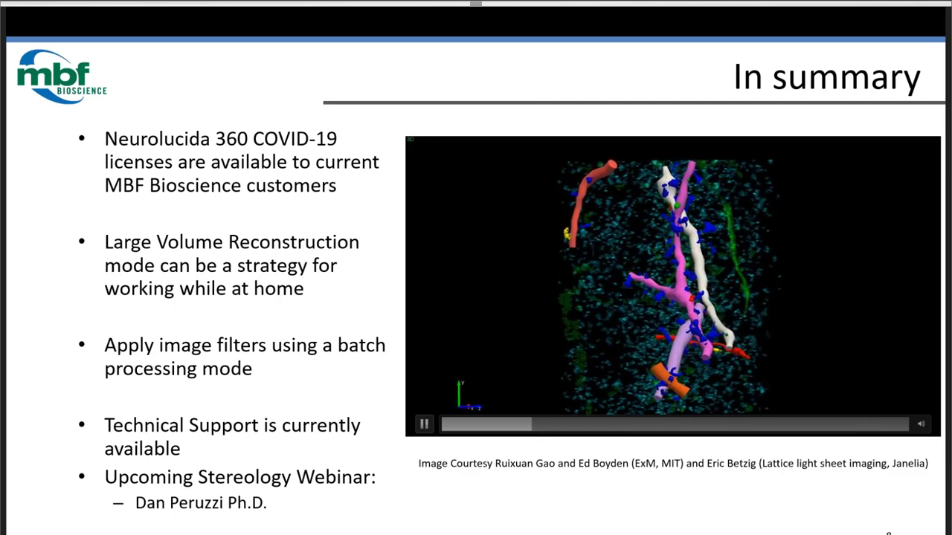